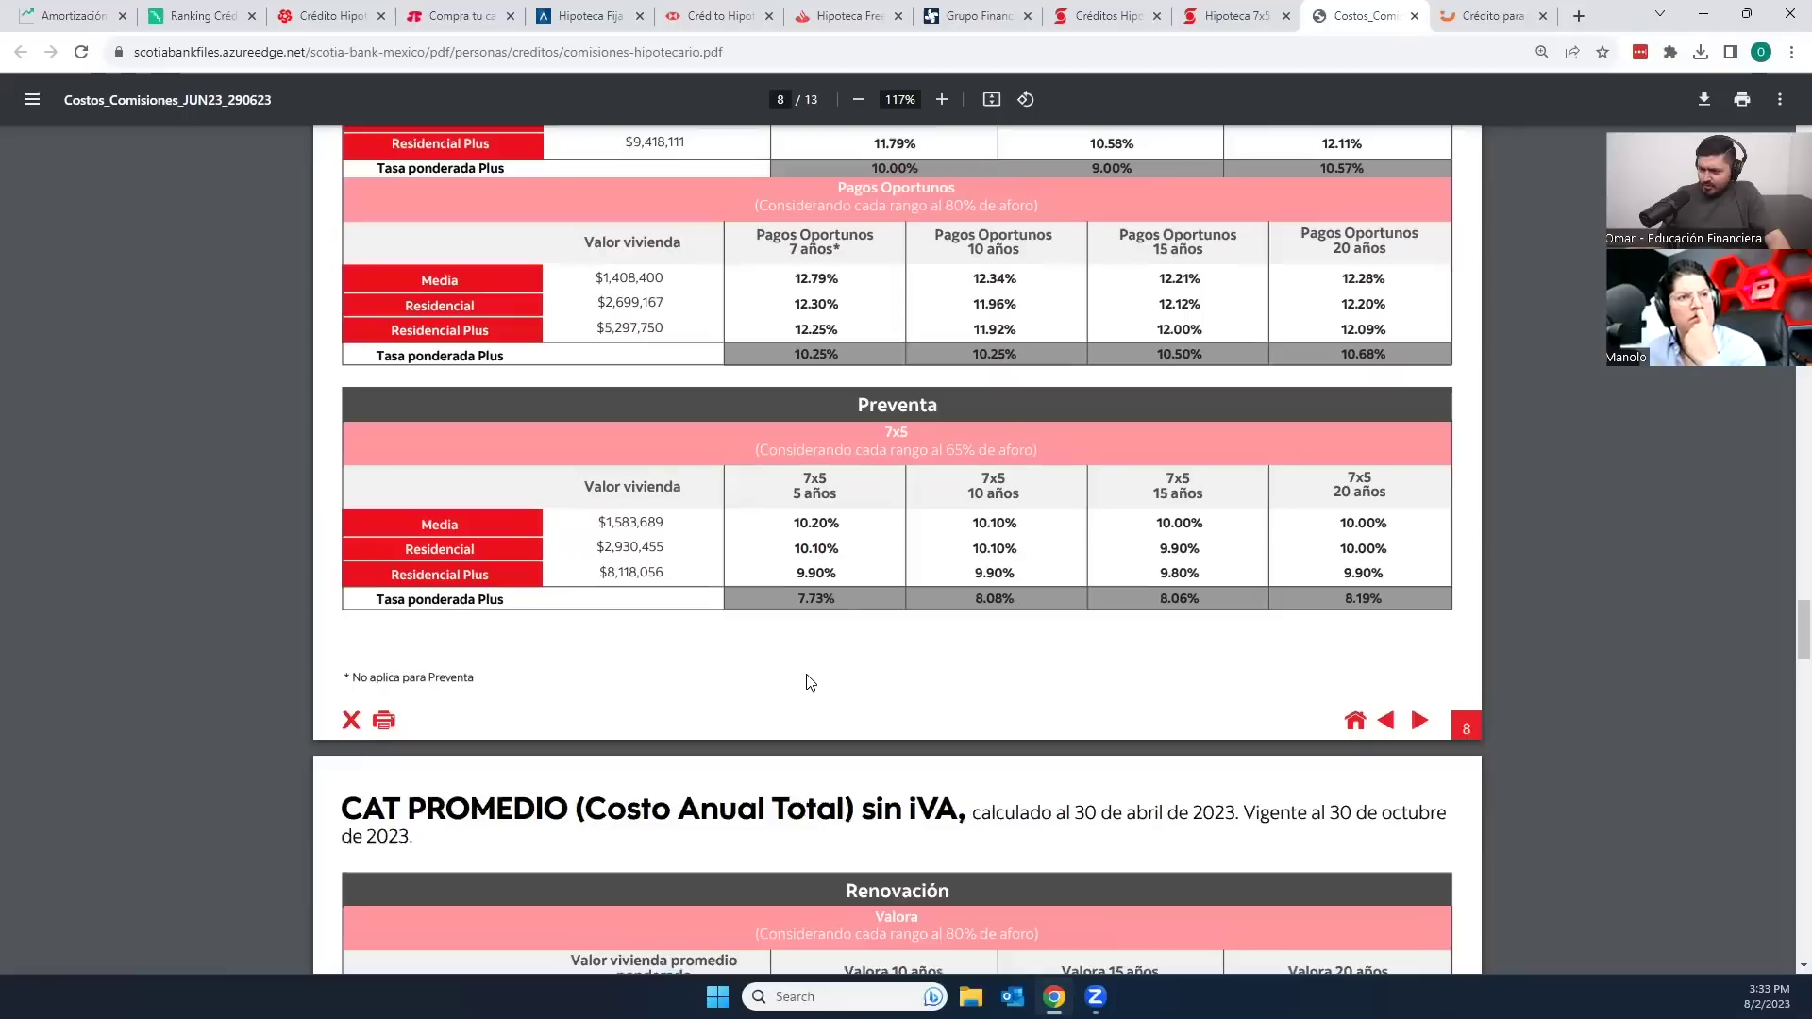
Step: Examine the average CAT tables for each Scotiabank mortgage product through the last page of the commissions PDF
left_click_drag(796, 602, 837, 599)
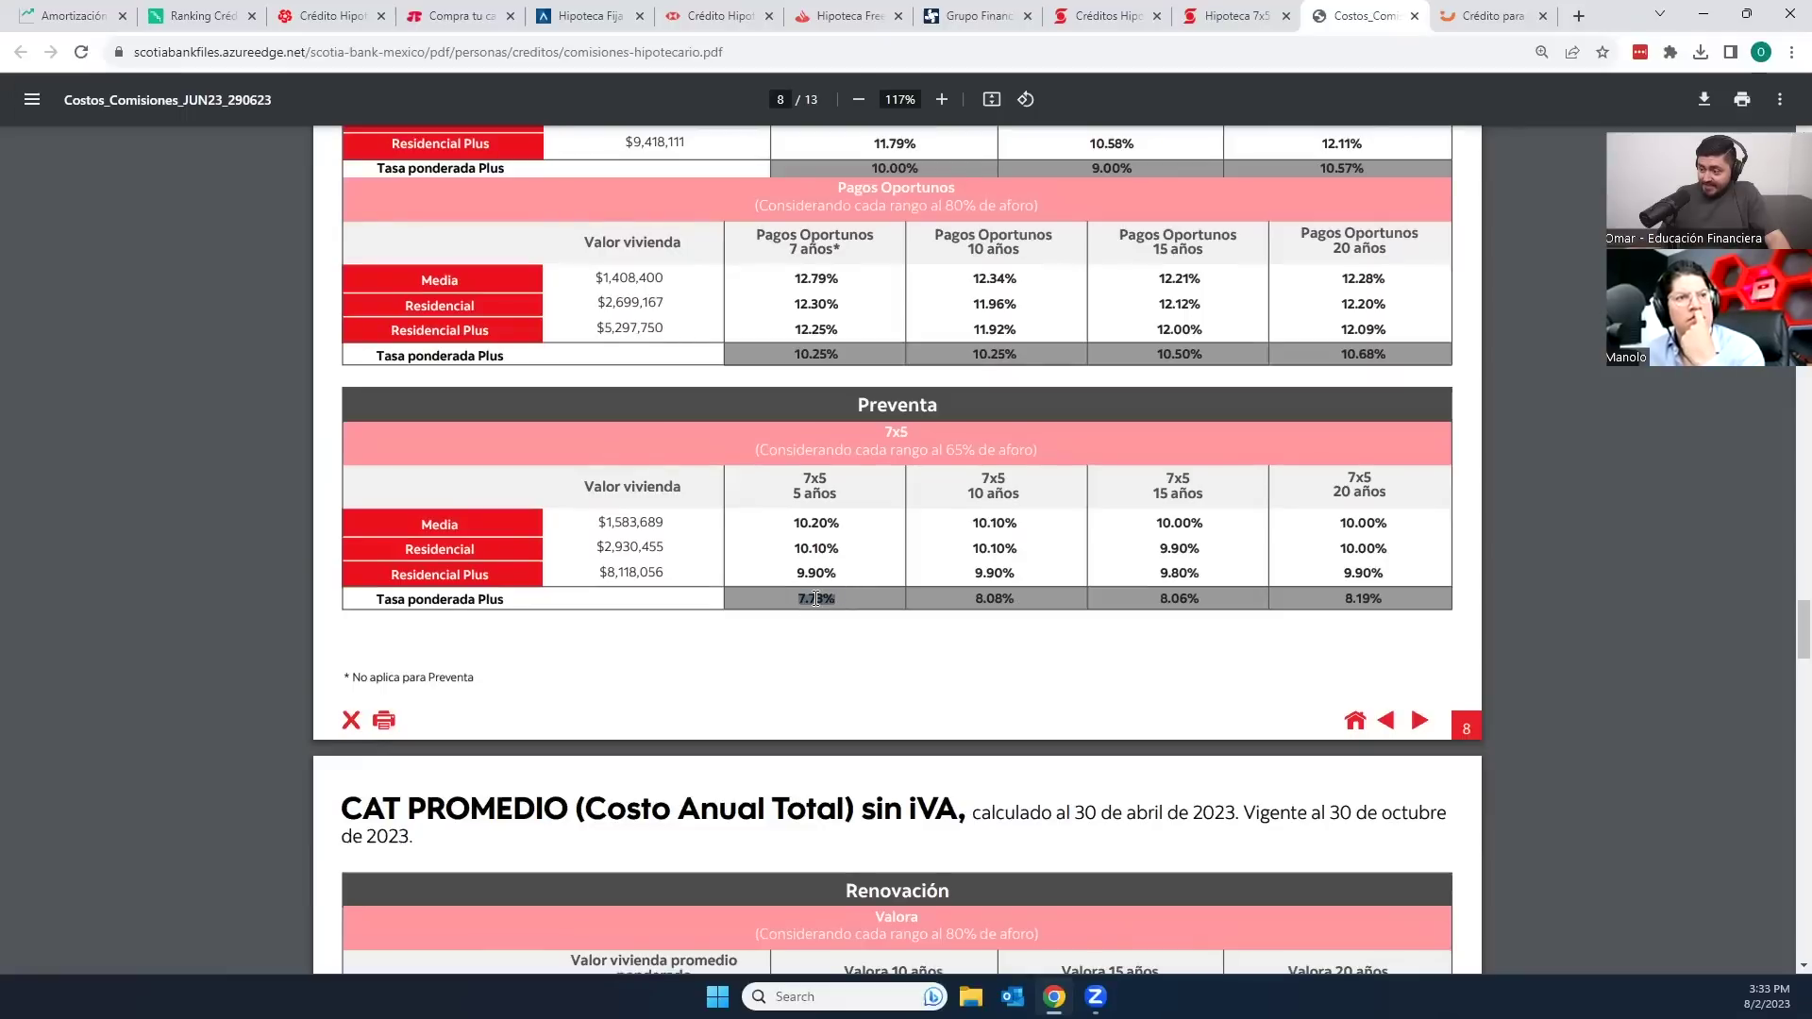
scroll(891, 620, "up", 2)
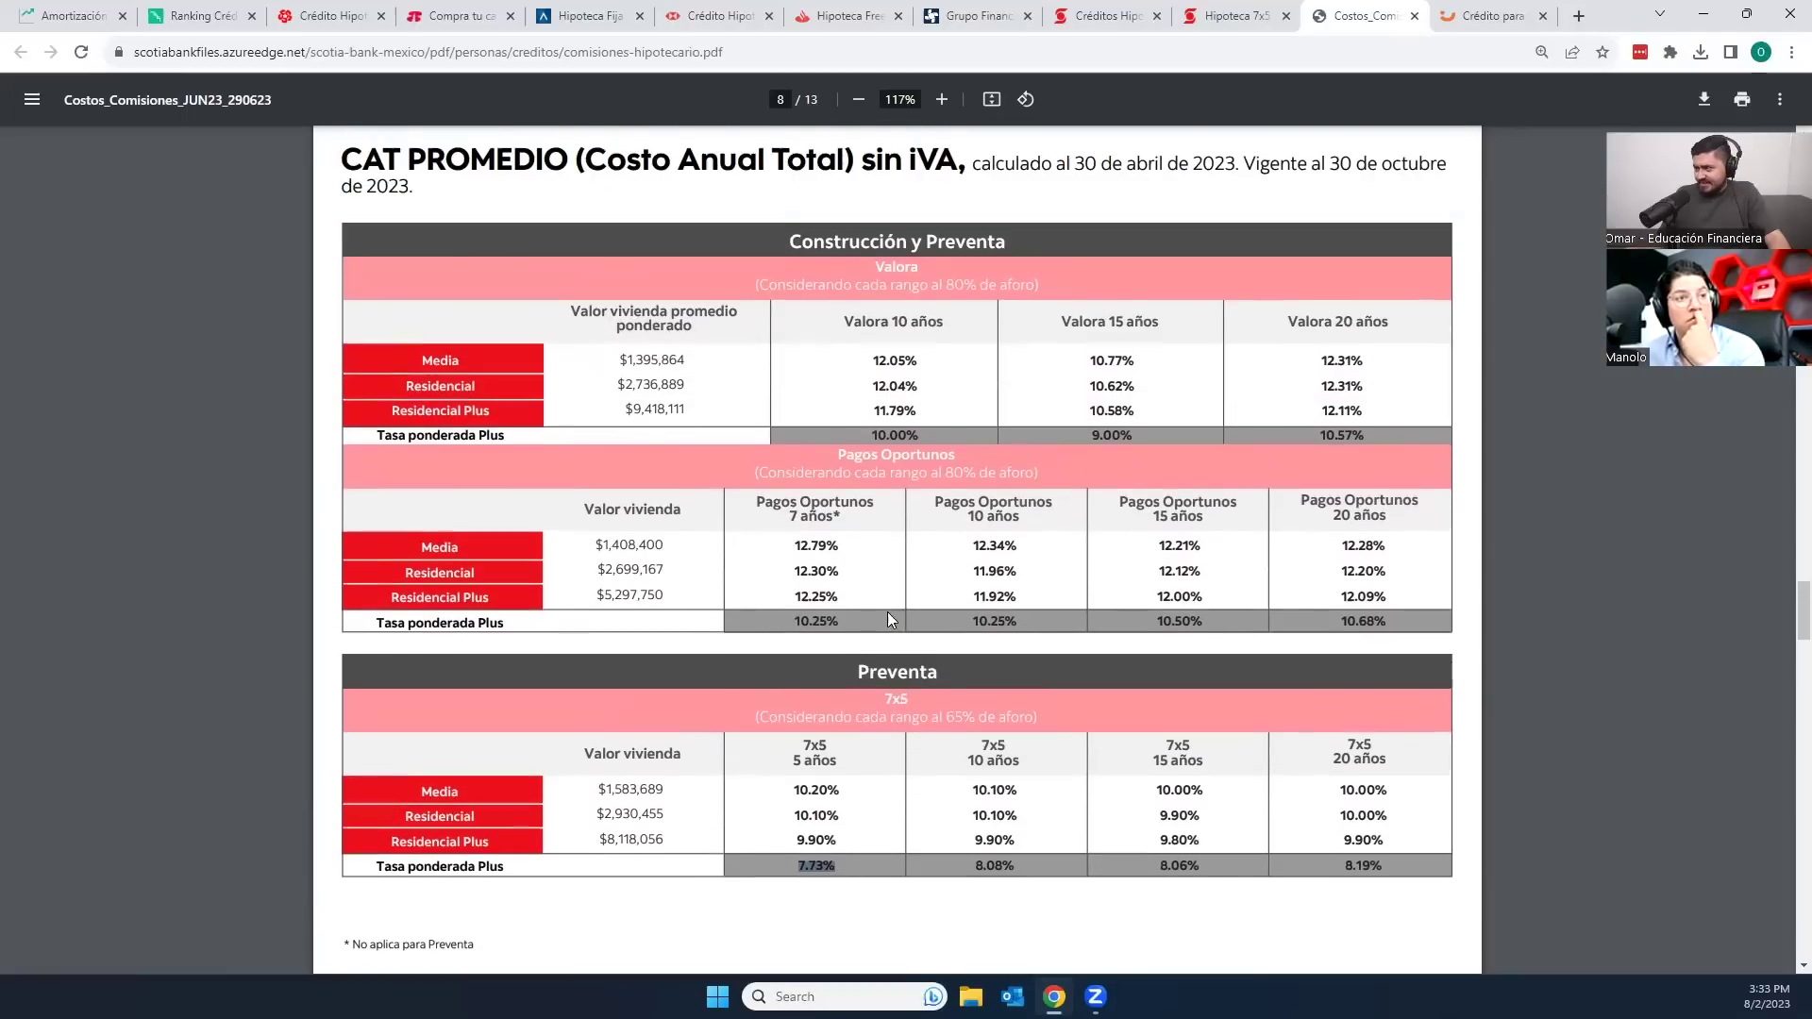
scroll(1220, 634, "down", 5)
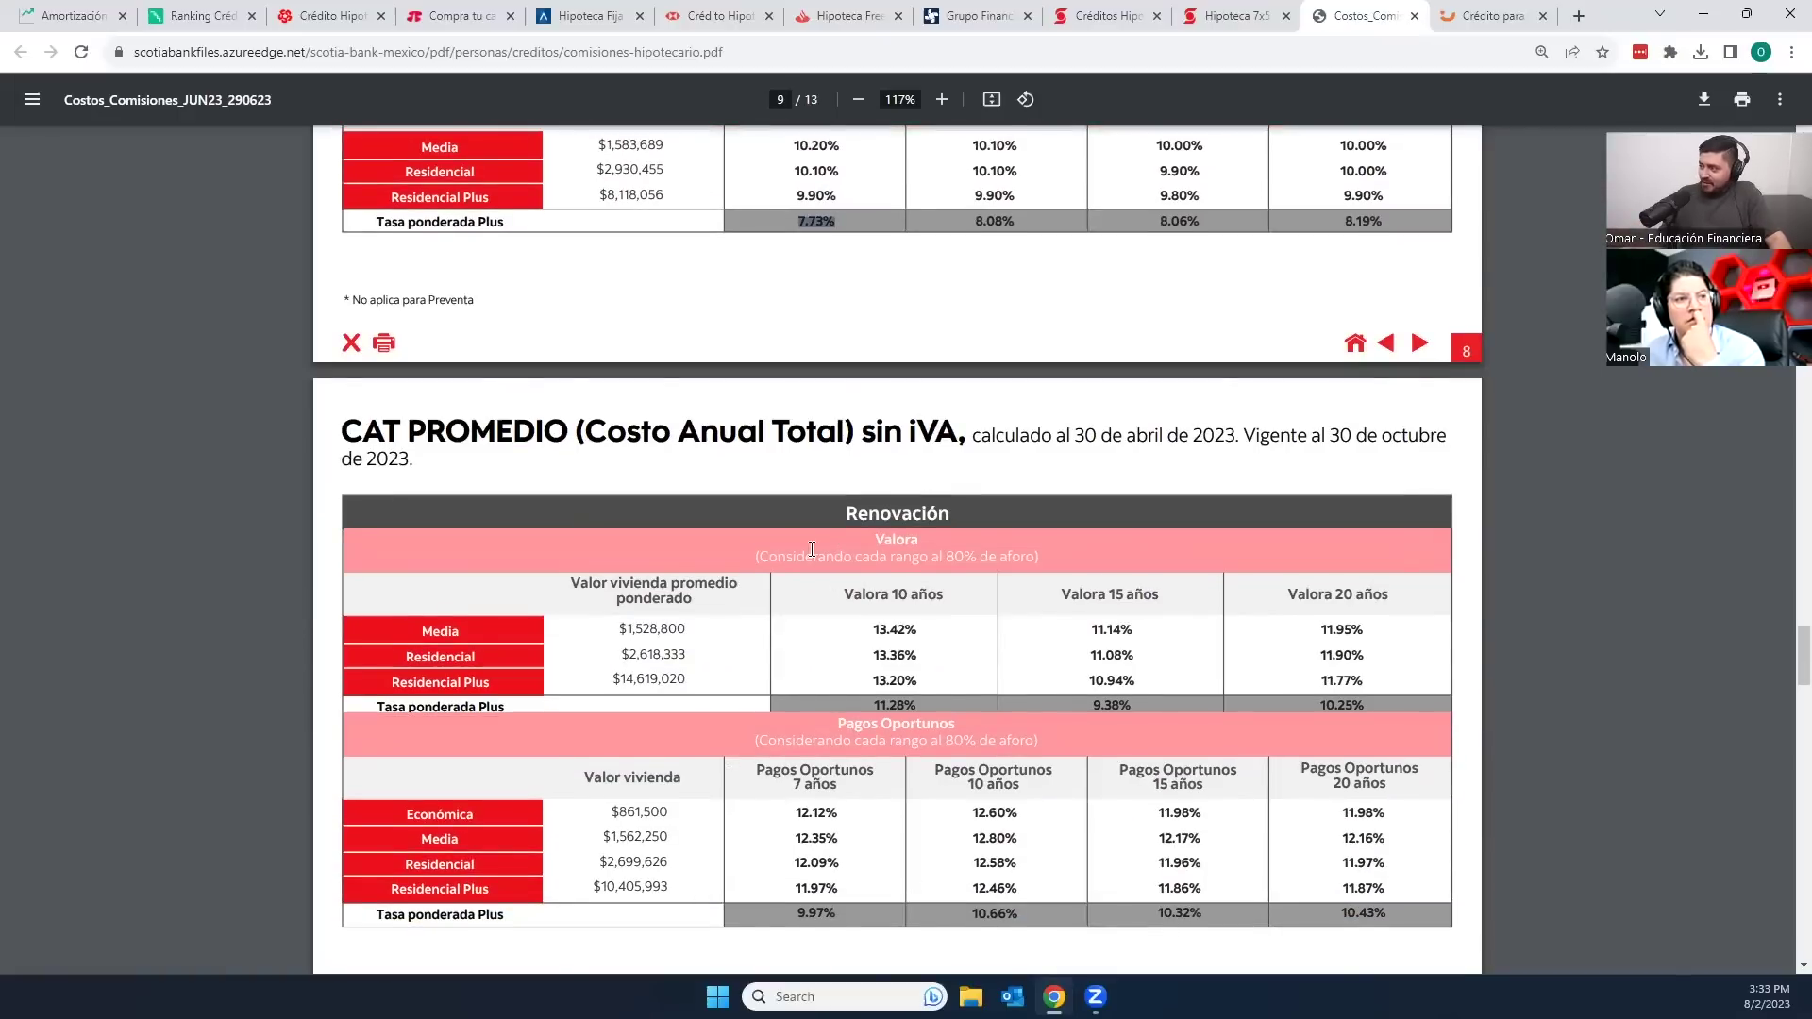
scroll(794, 708, "down", 2)
scroll(876, 883, "down", 10)
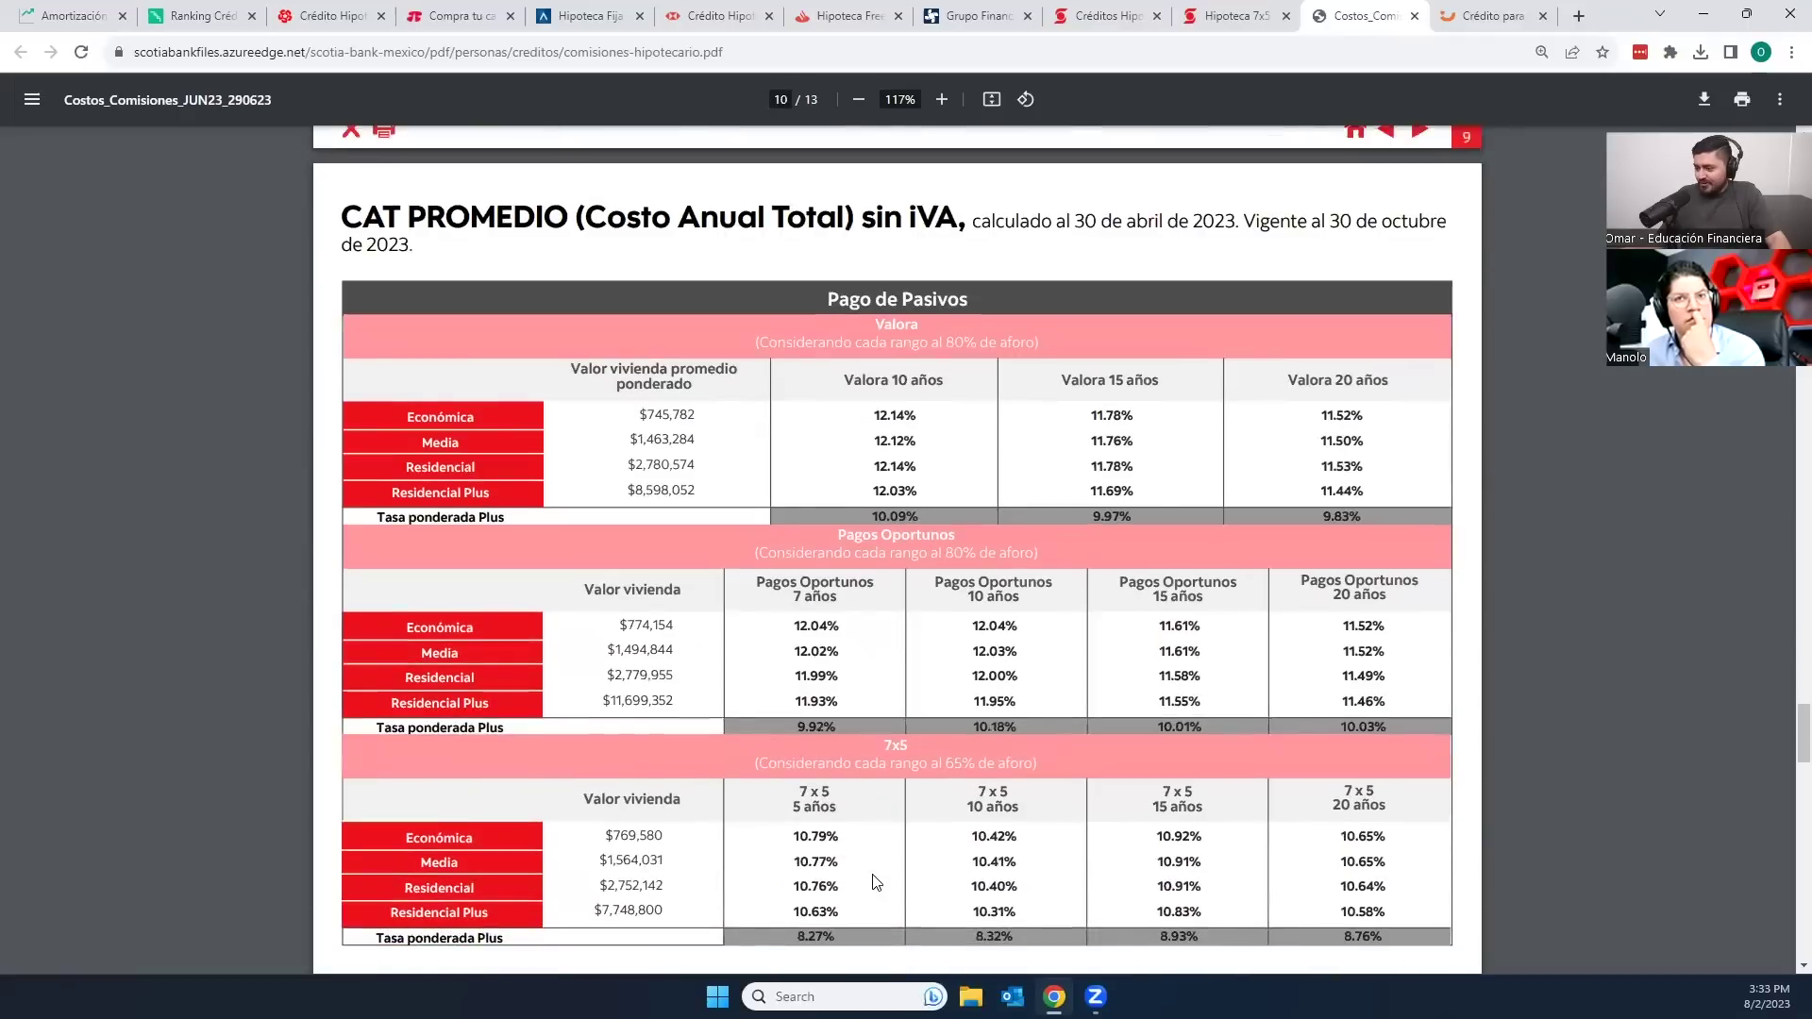
scroll(875, 882, "down", 10)
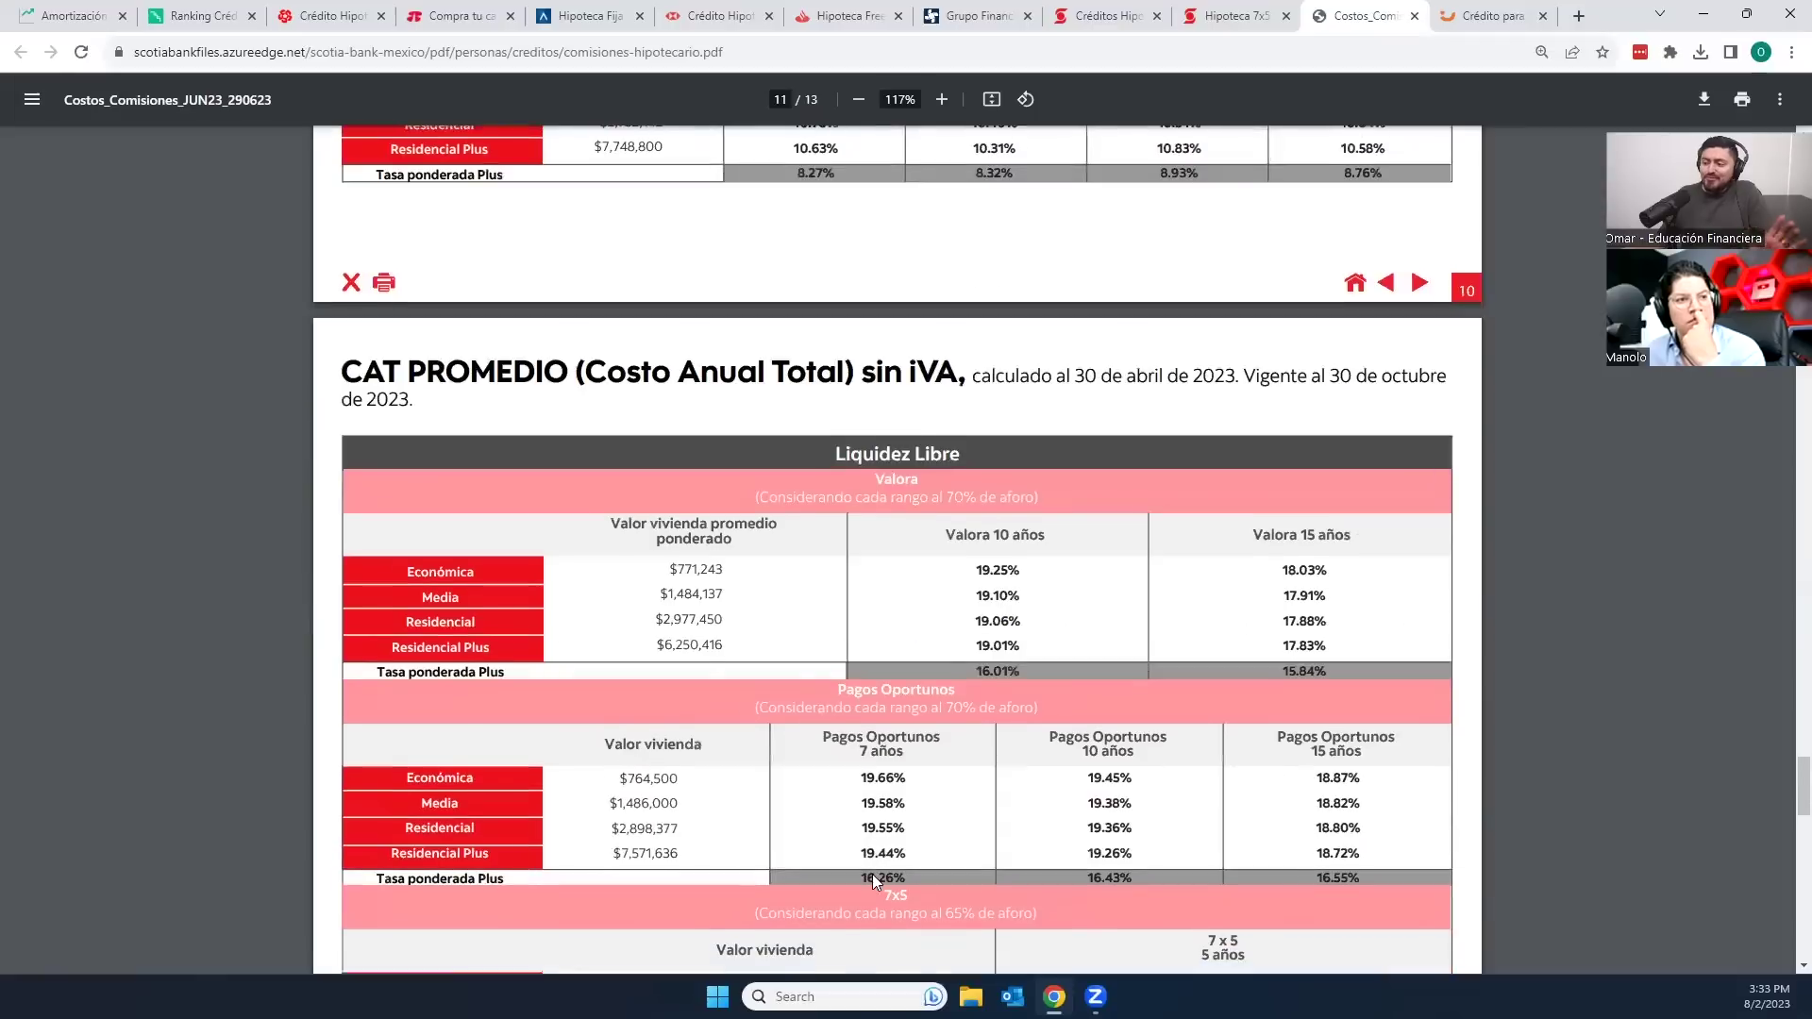
scroll(904, 829, "down", 5)
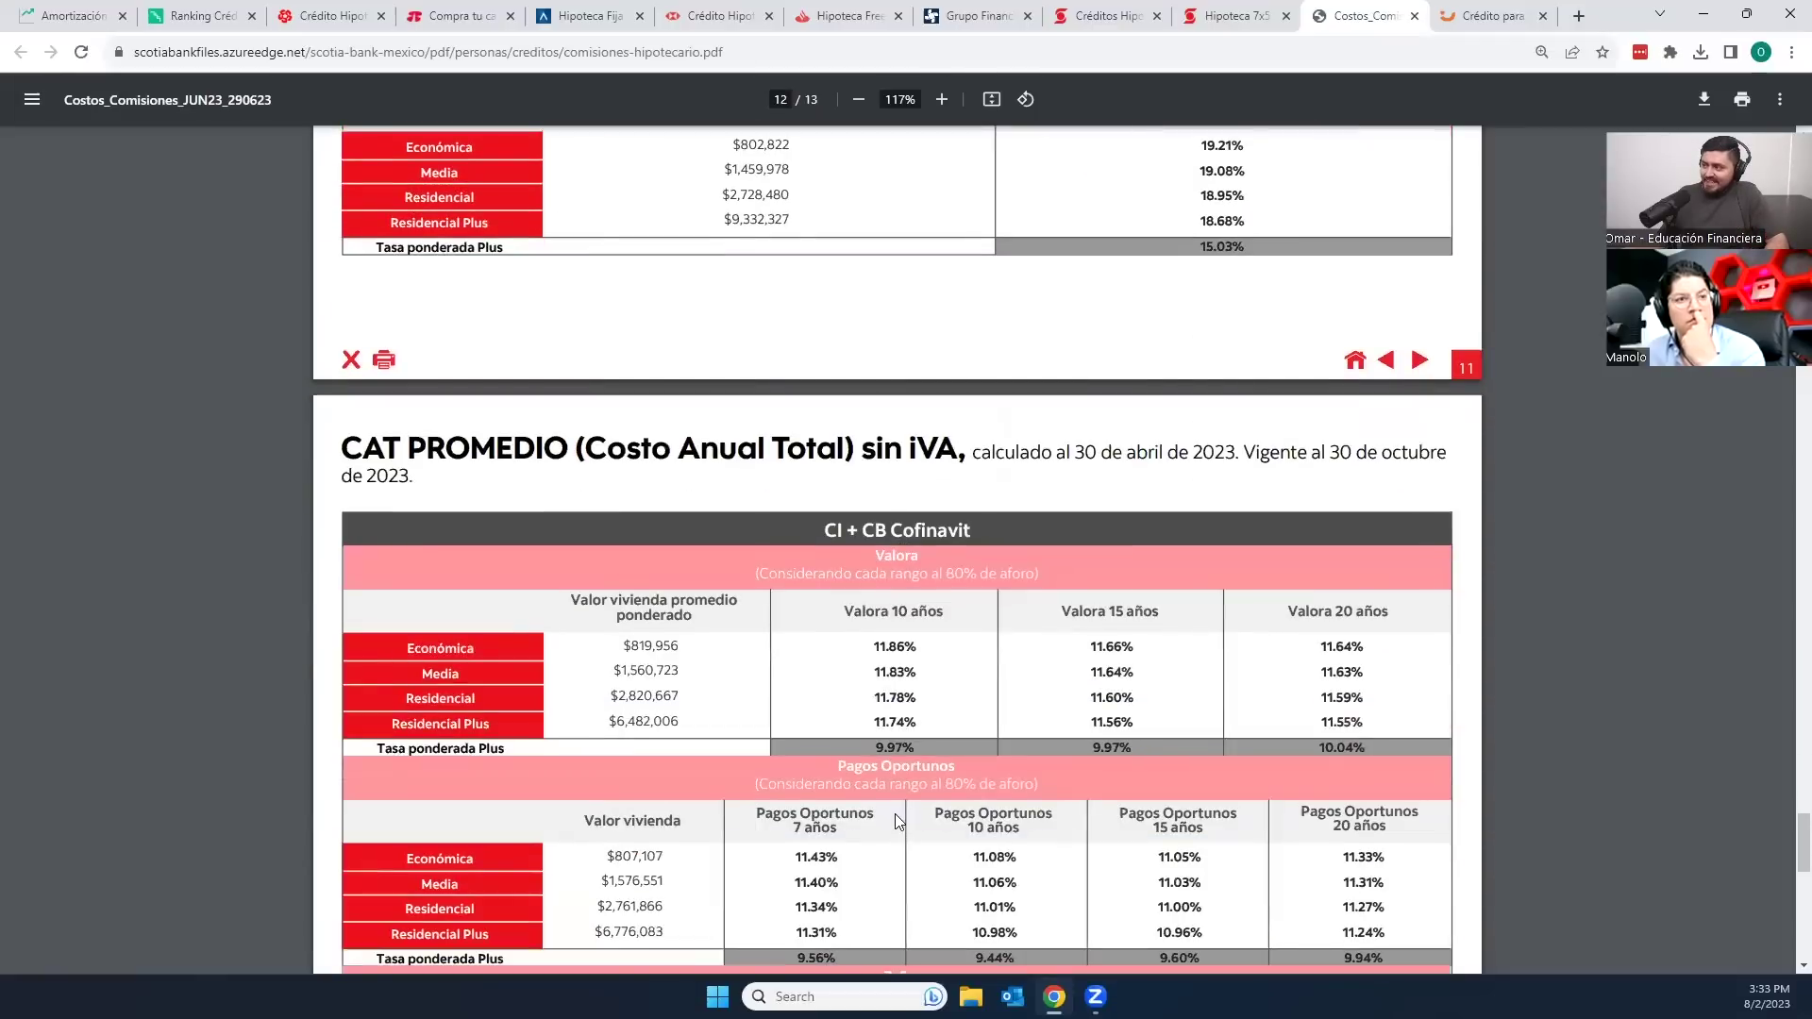
scroll(893, 817, "up", 3)
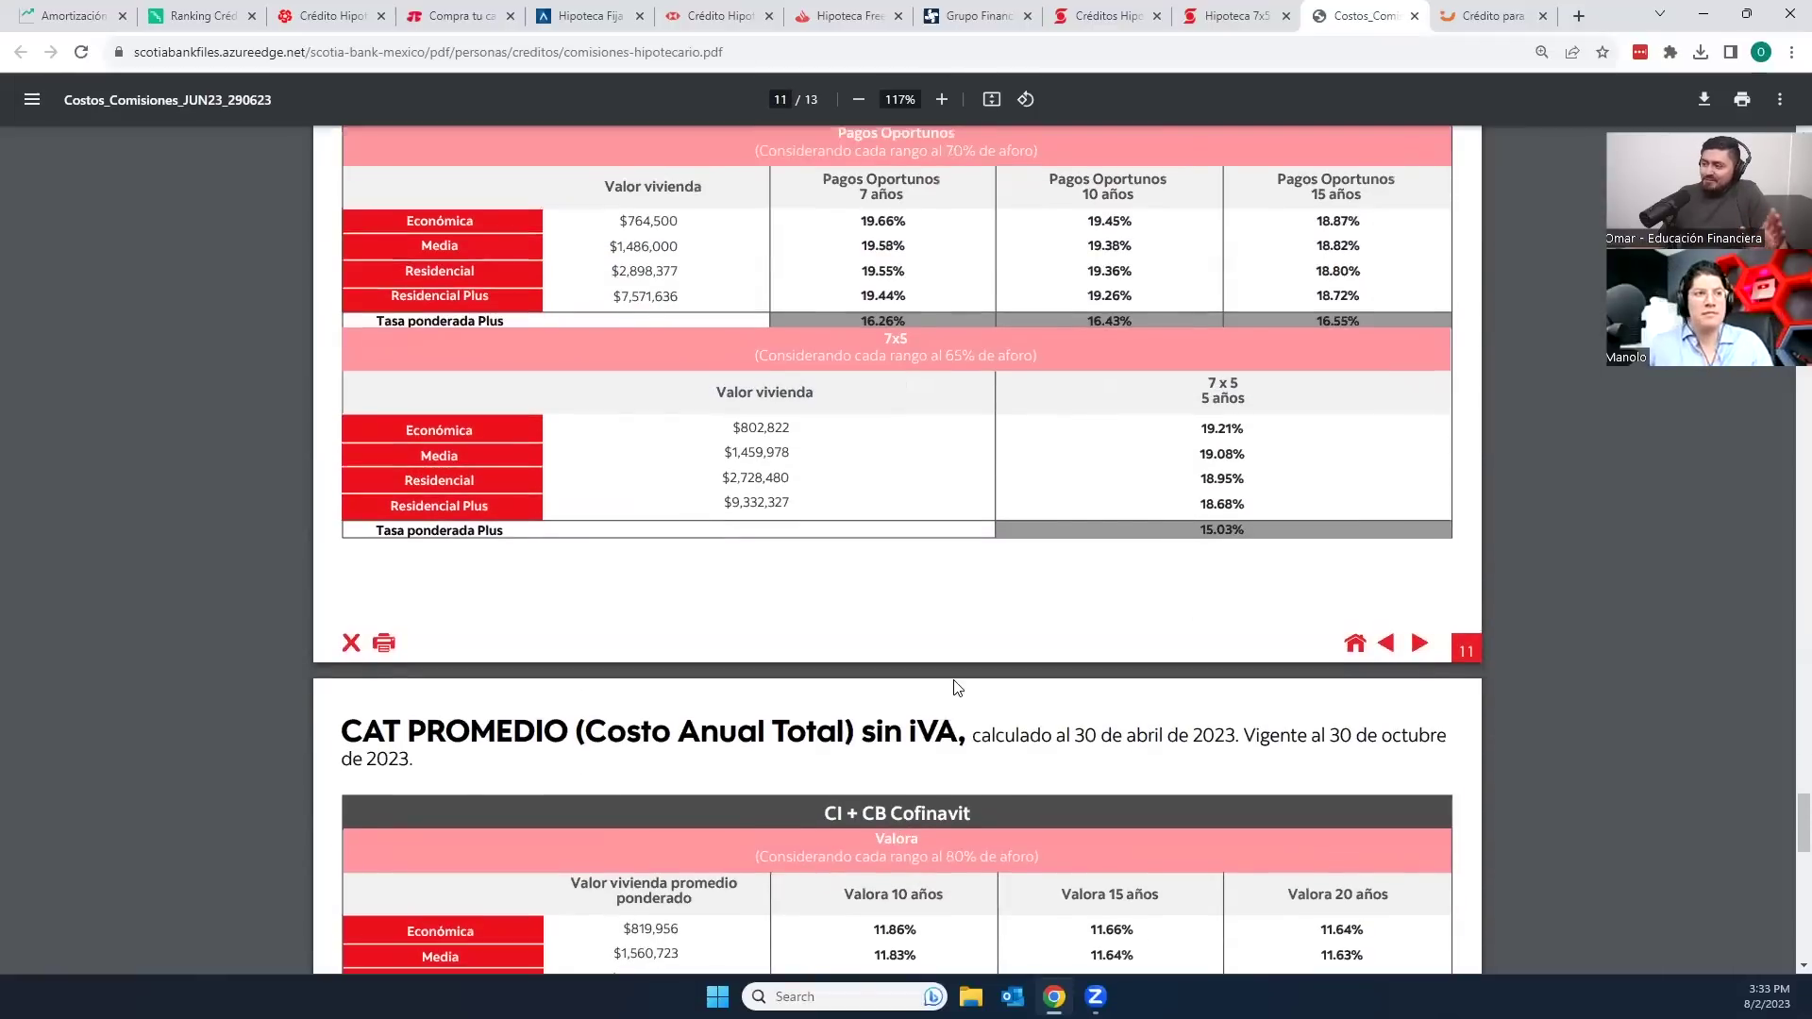
scroll(818, 566, "down", 8)
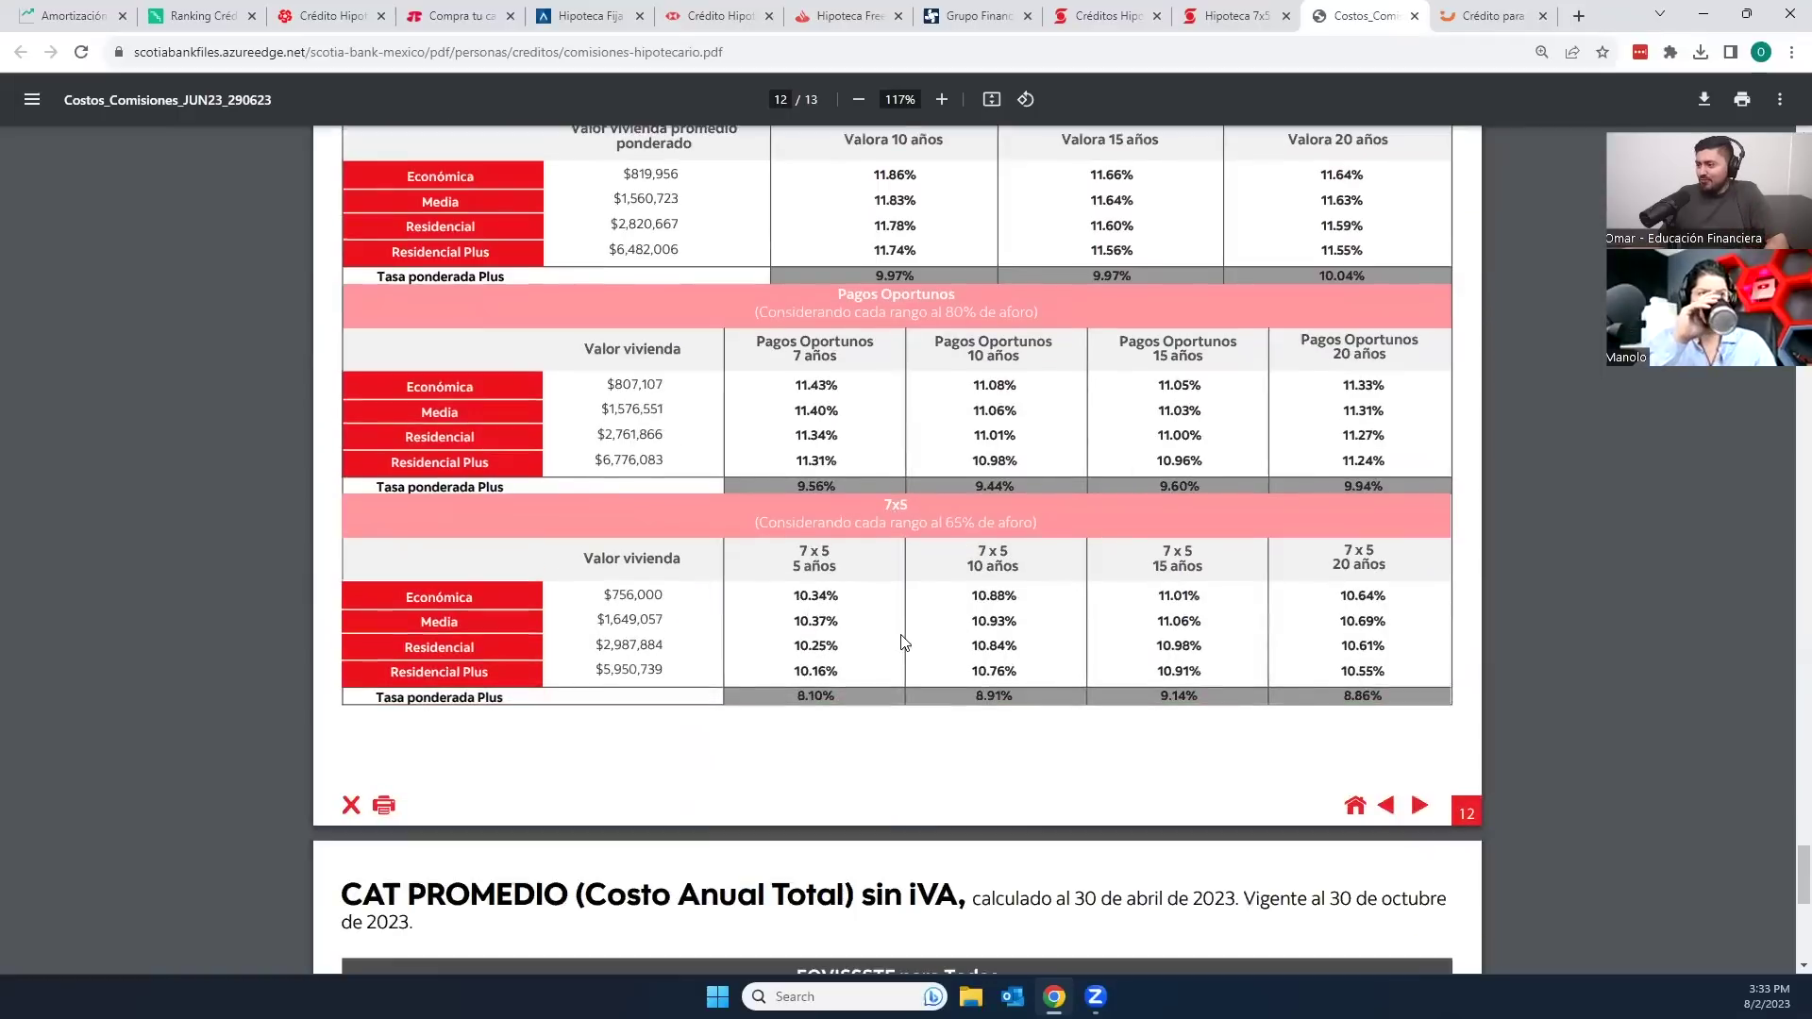
scroll(901, 640, "down", 4)
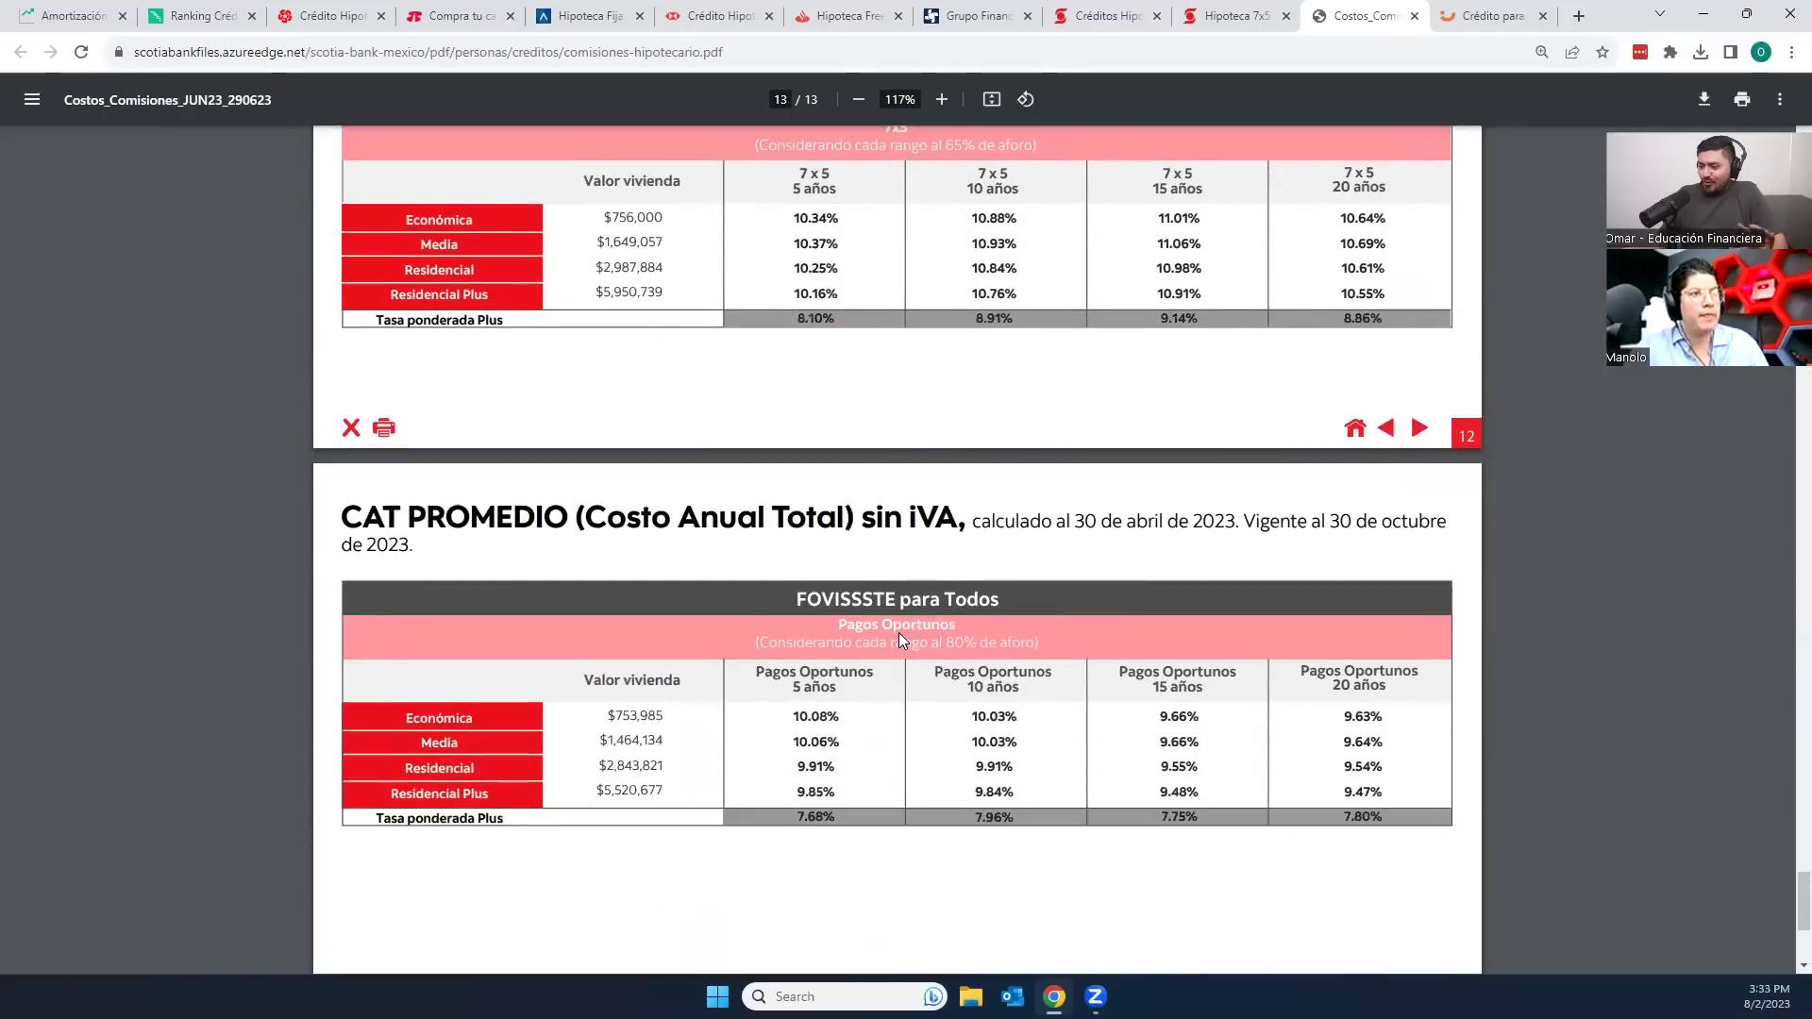
Step: Review the average CAT note, simulators and contracting requirements on Scotiabank's Hipoteca 7x5 page
left_click(1238, 17)
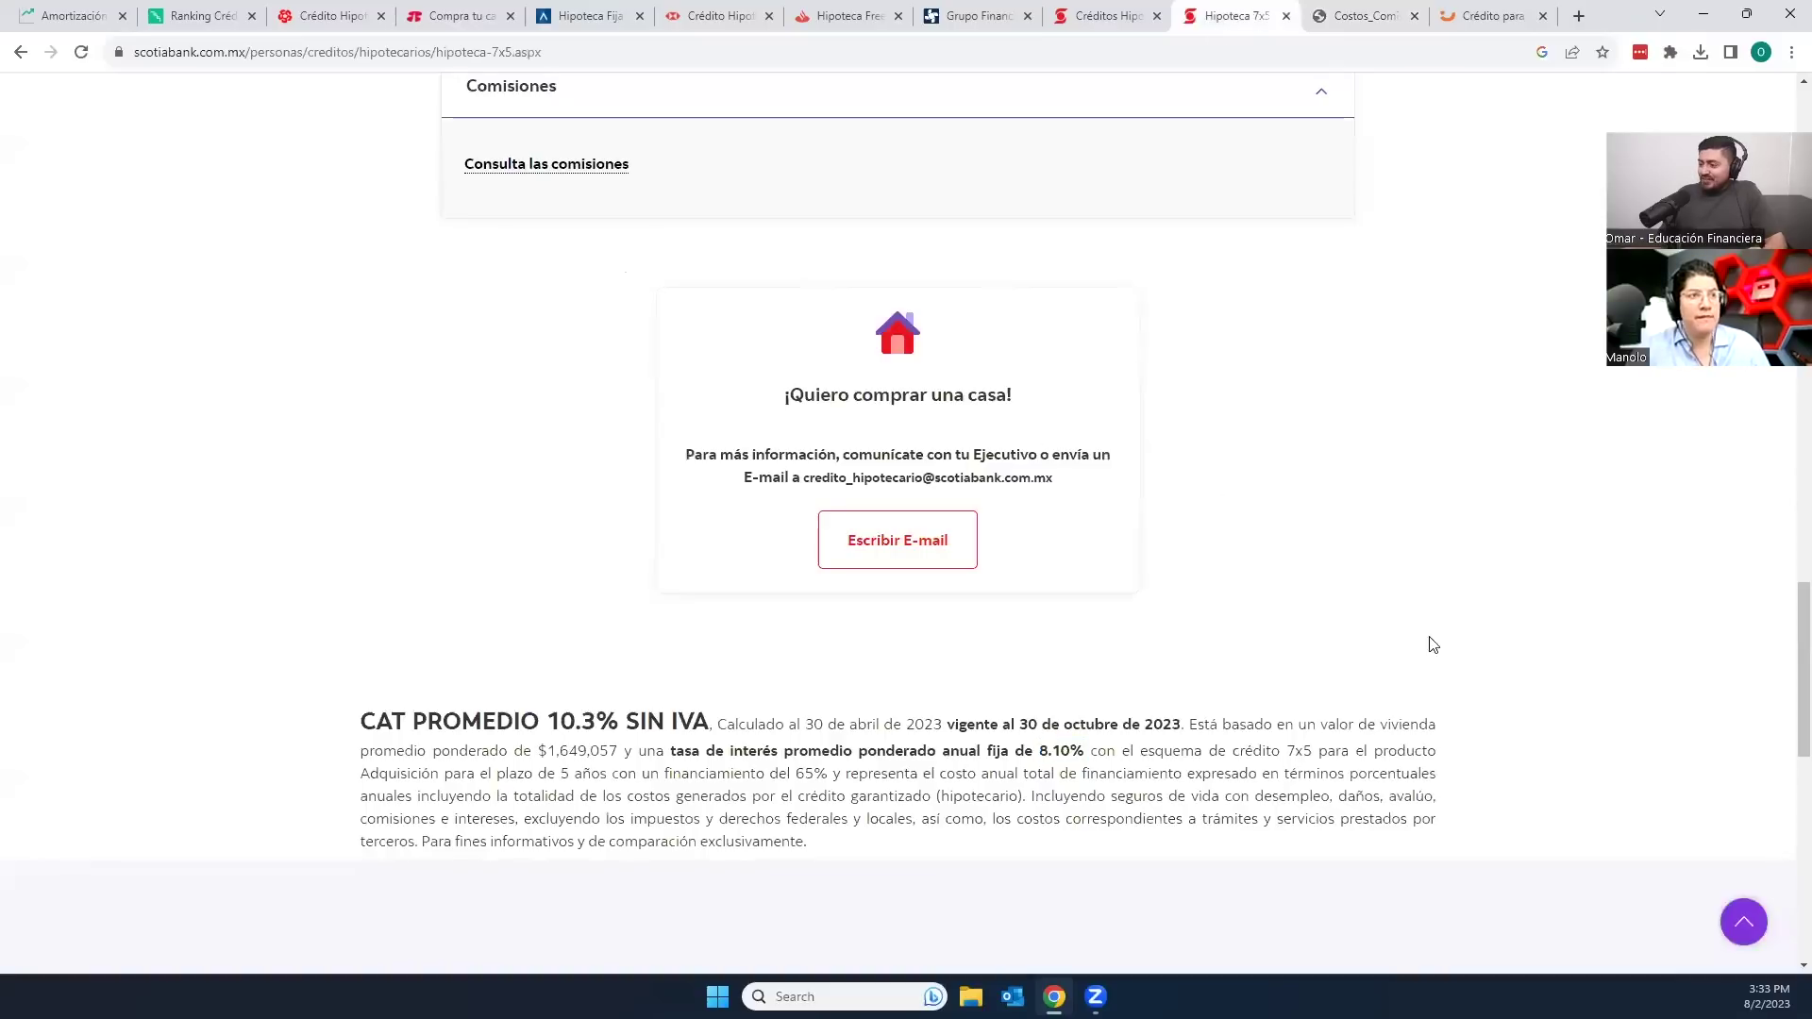
scroll(1440, 715, "down", 3)
scroll(1440, 716, "down", 2)
scroll(1436, 707, "up", 20)
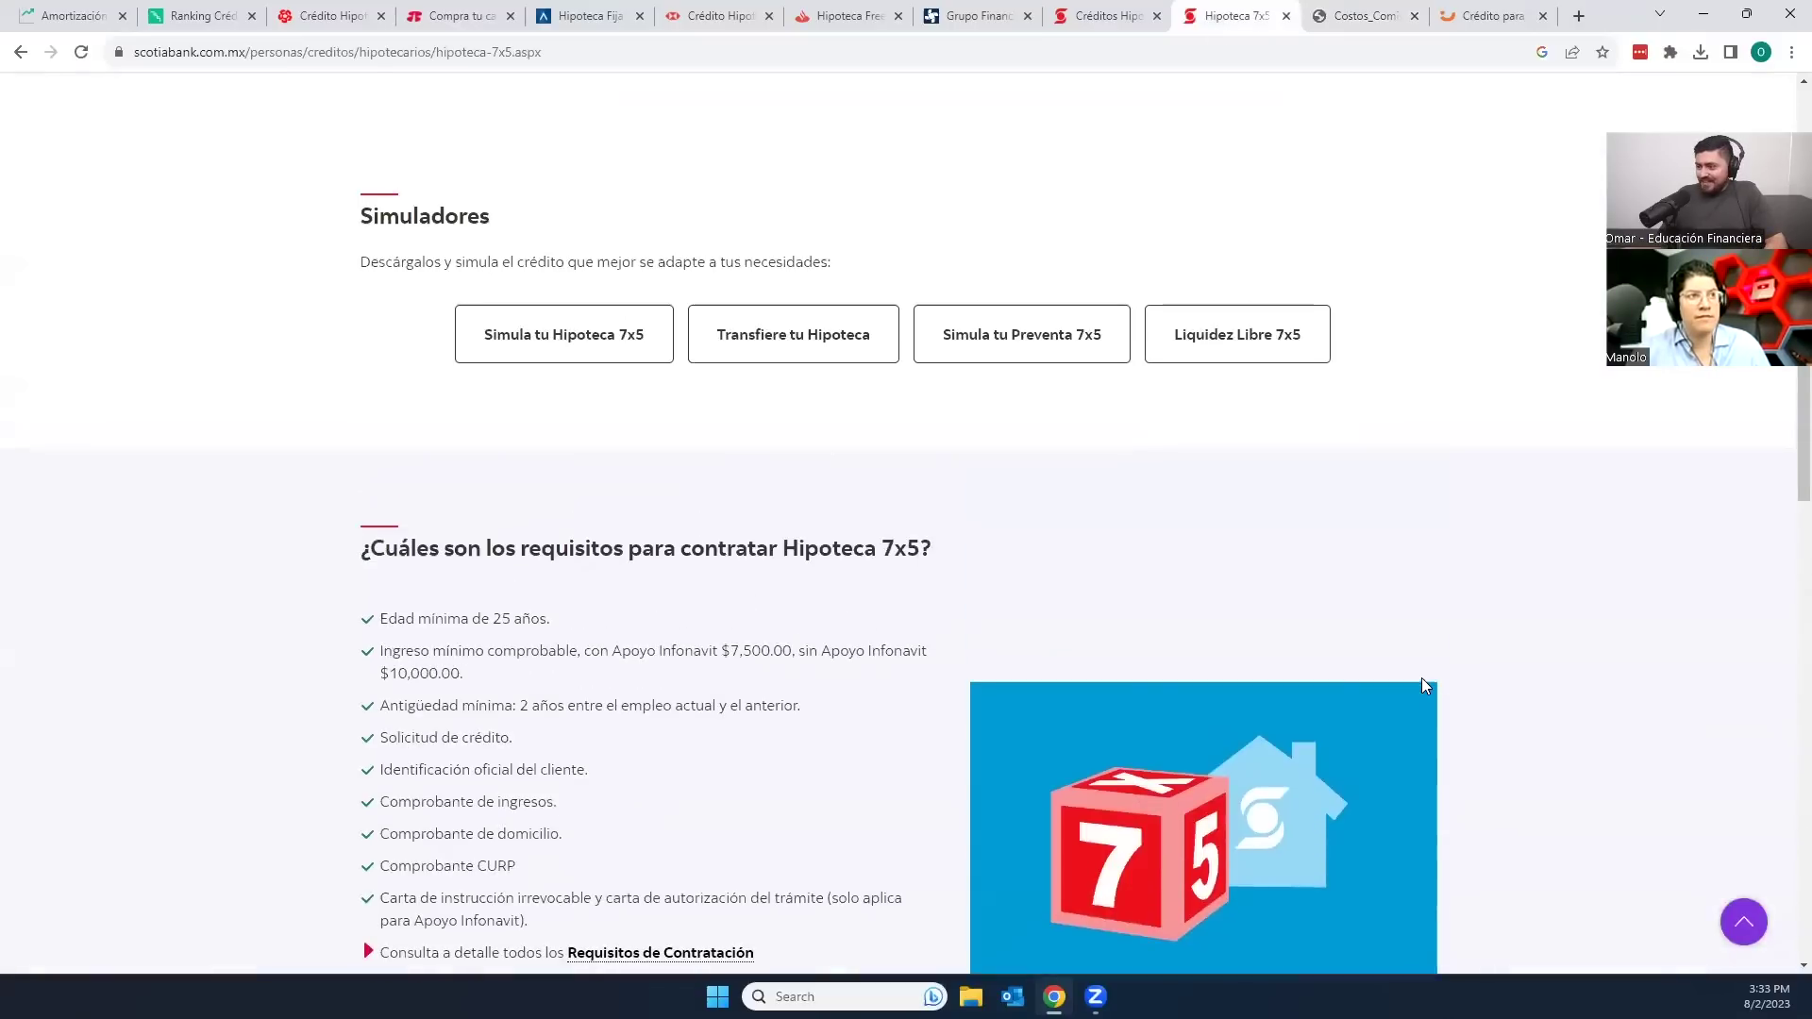
scroll(609, 683, "down", 3)
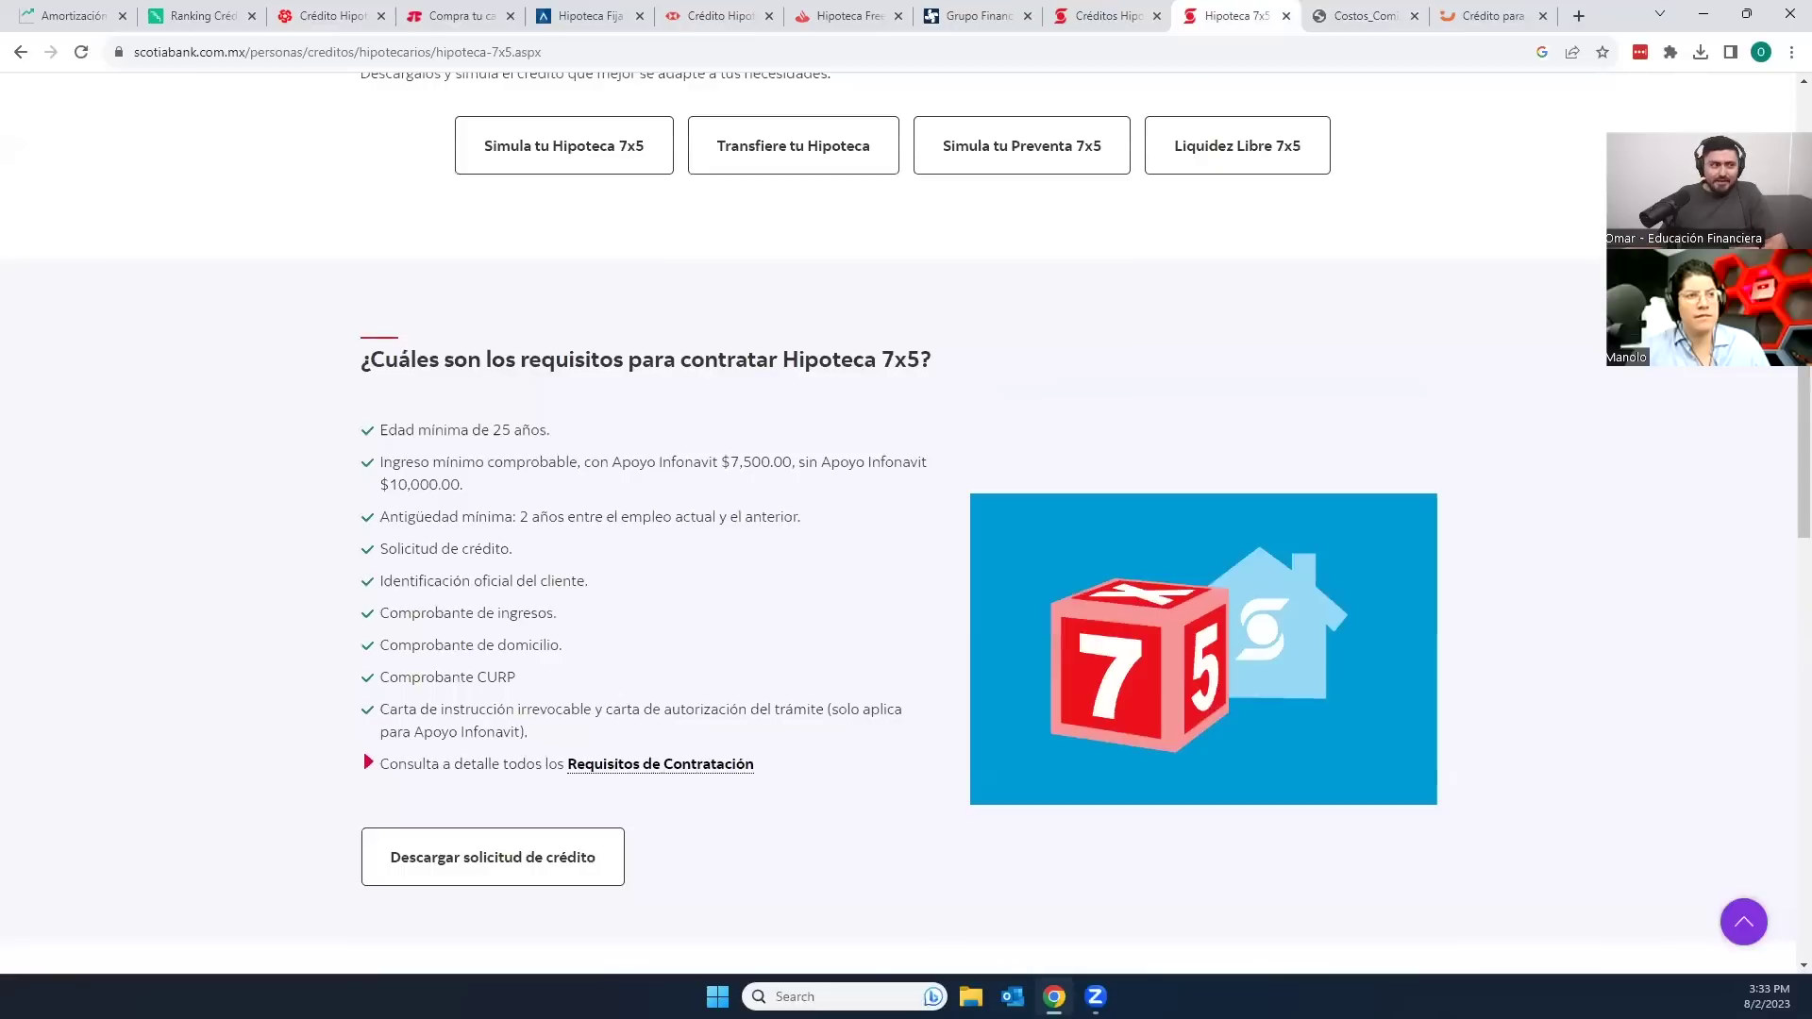
scroll(1379, 457, "up", 20)
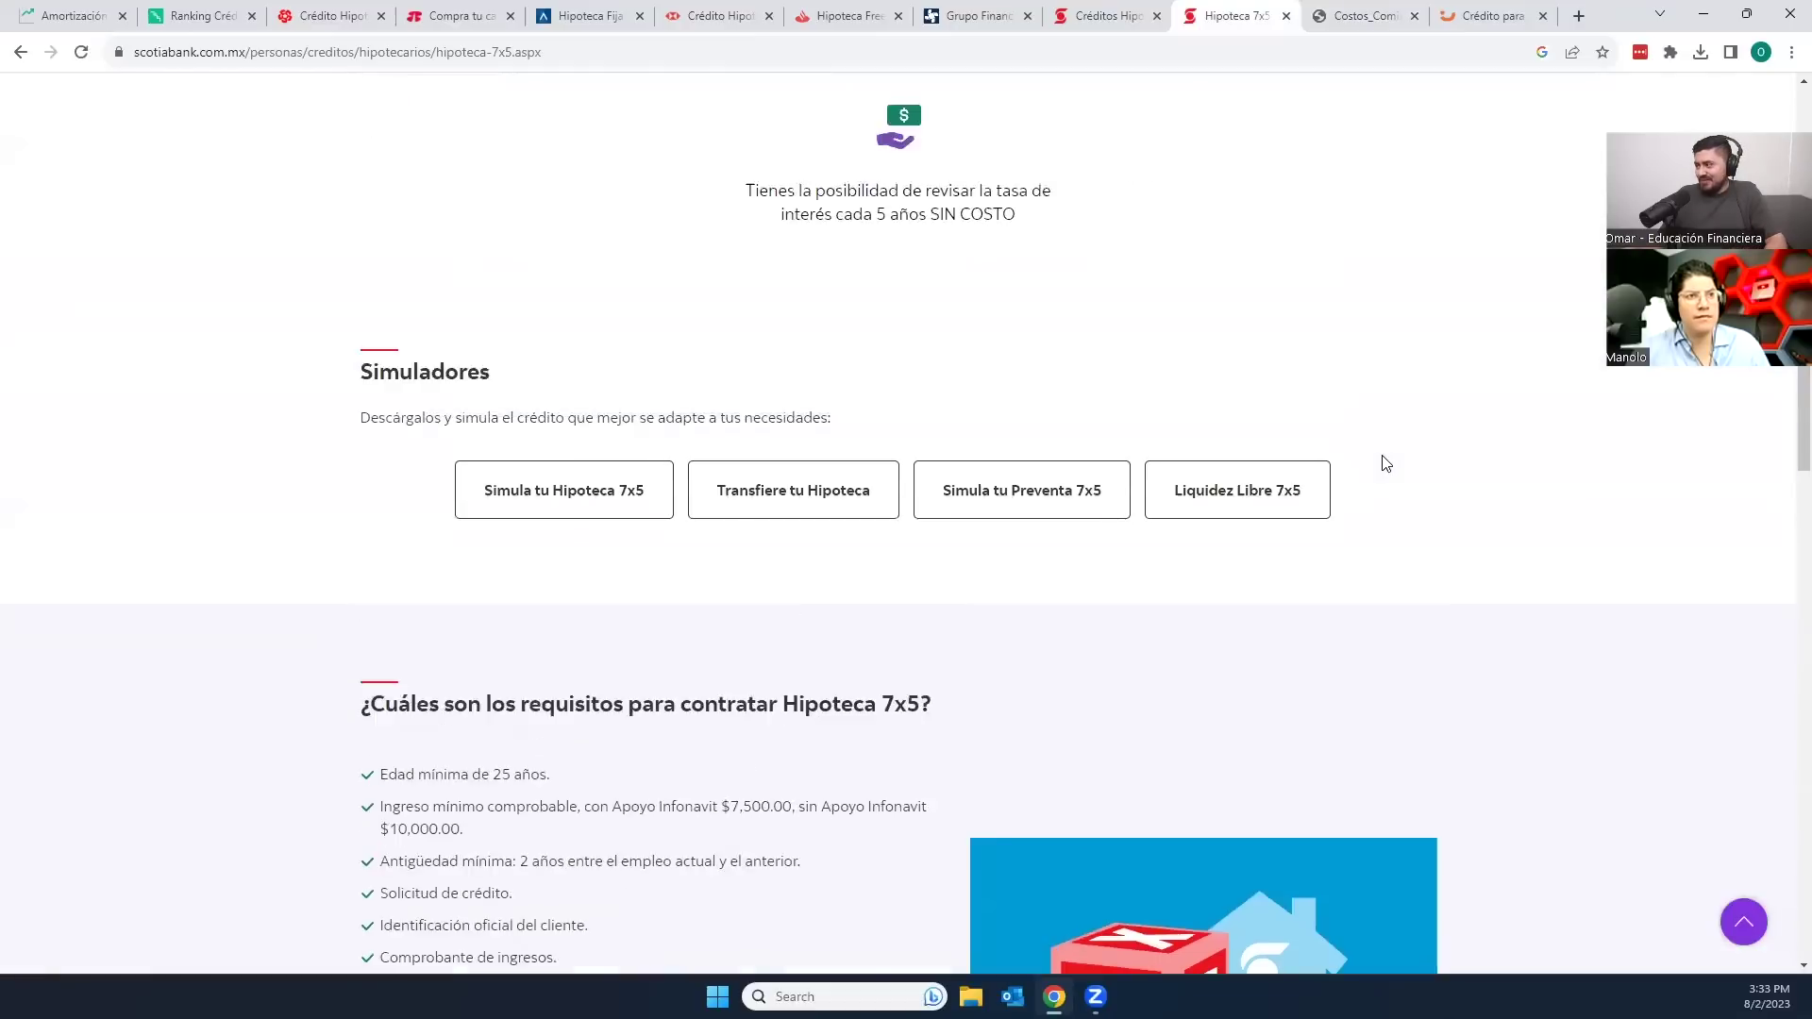
scroll(1312, 751, "down", 3)
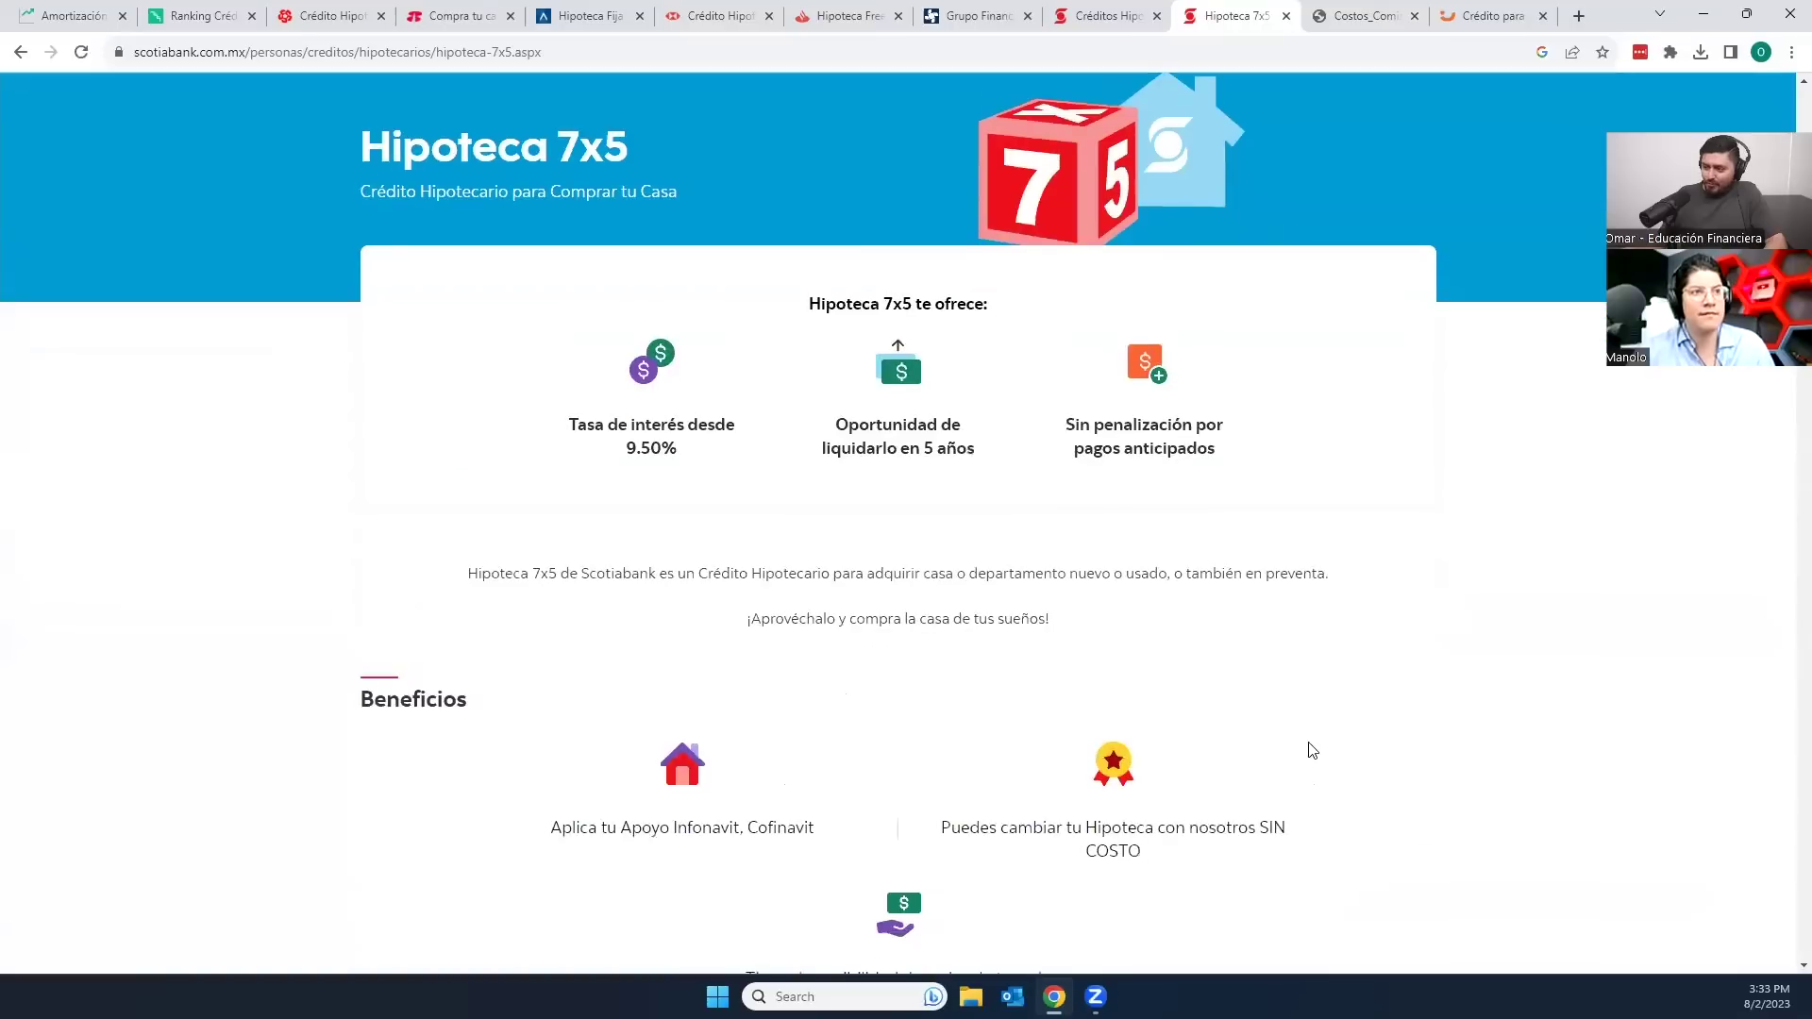
Step: Examine the starting interest rate advertised in the Hipoteca 7x5 offer summary
scroll(791, 663, "up", 2)
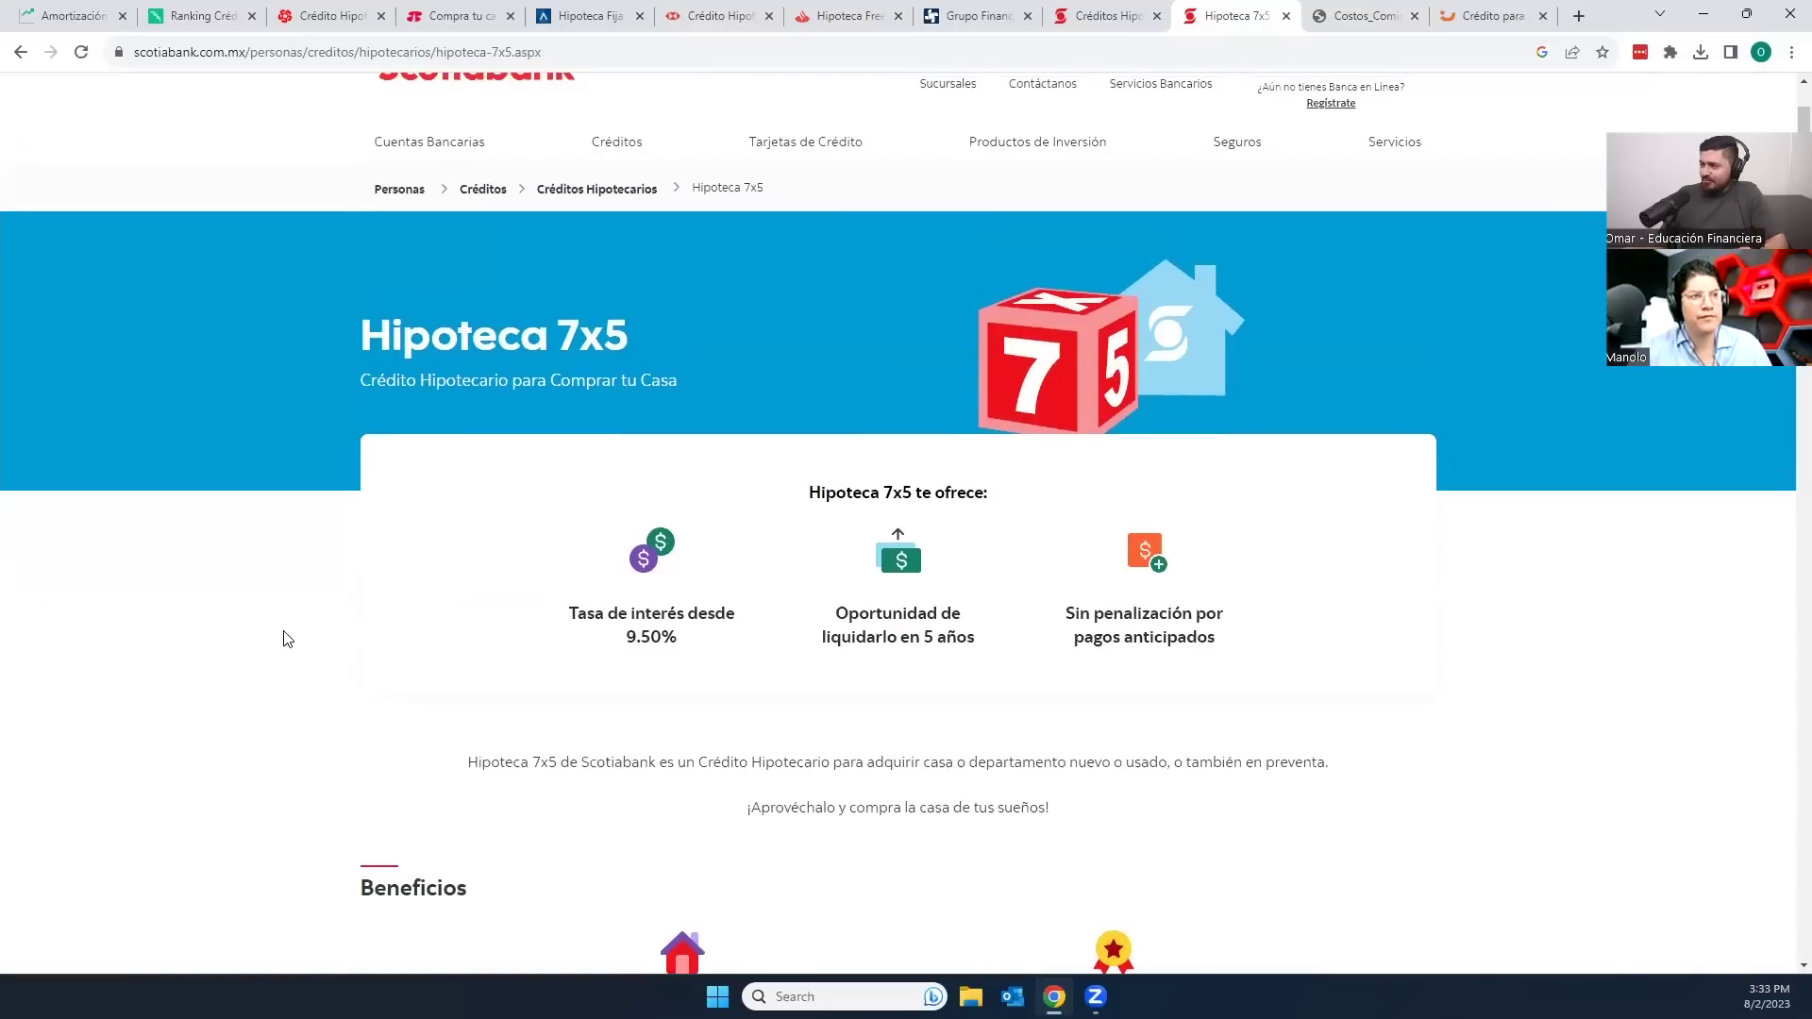
left_click_drag(575, 620, 741, 639)
left_click(713, 662)
scroll(711, 663, "up", 1)
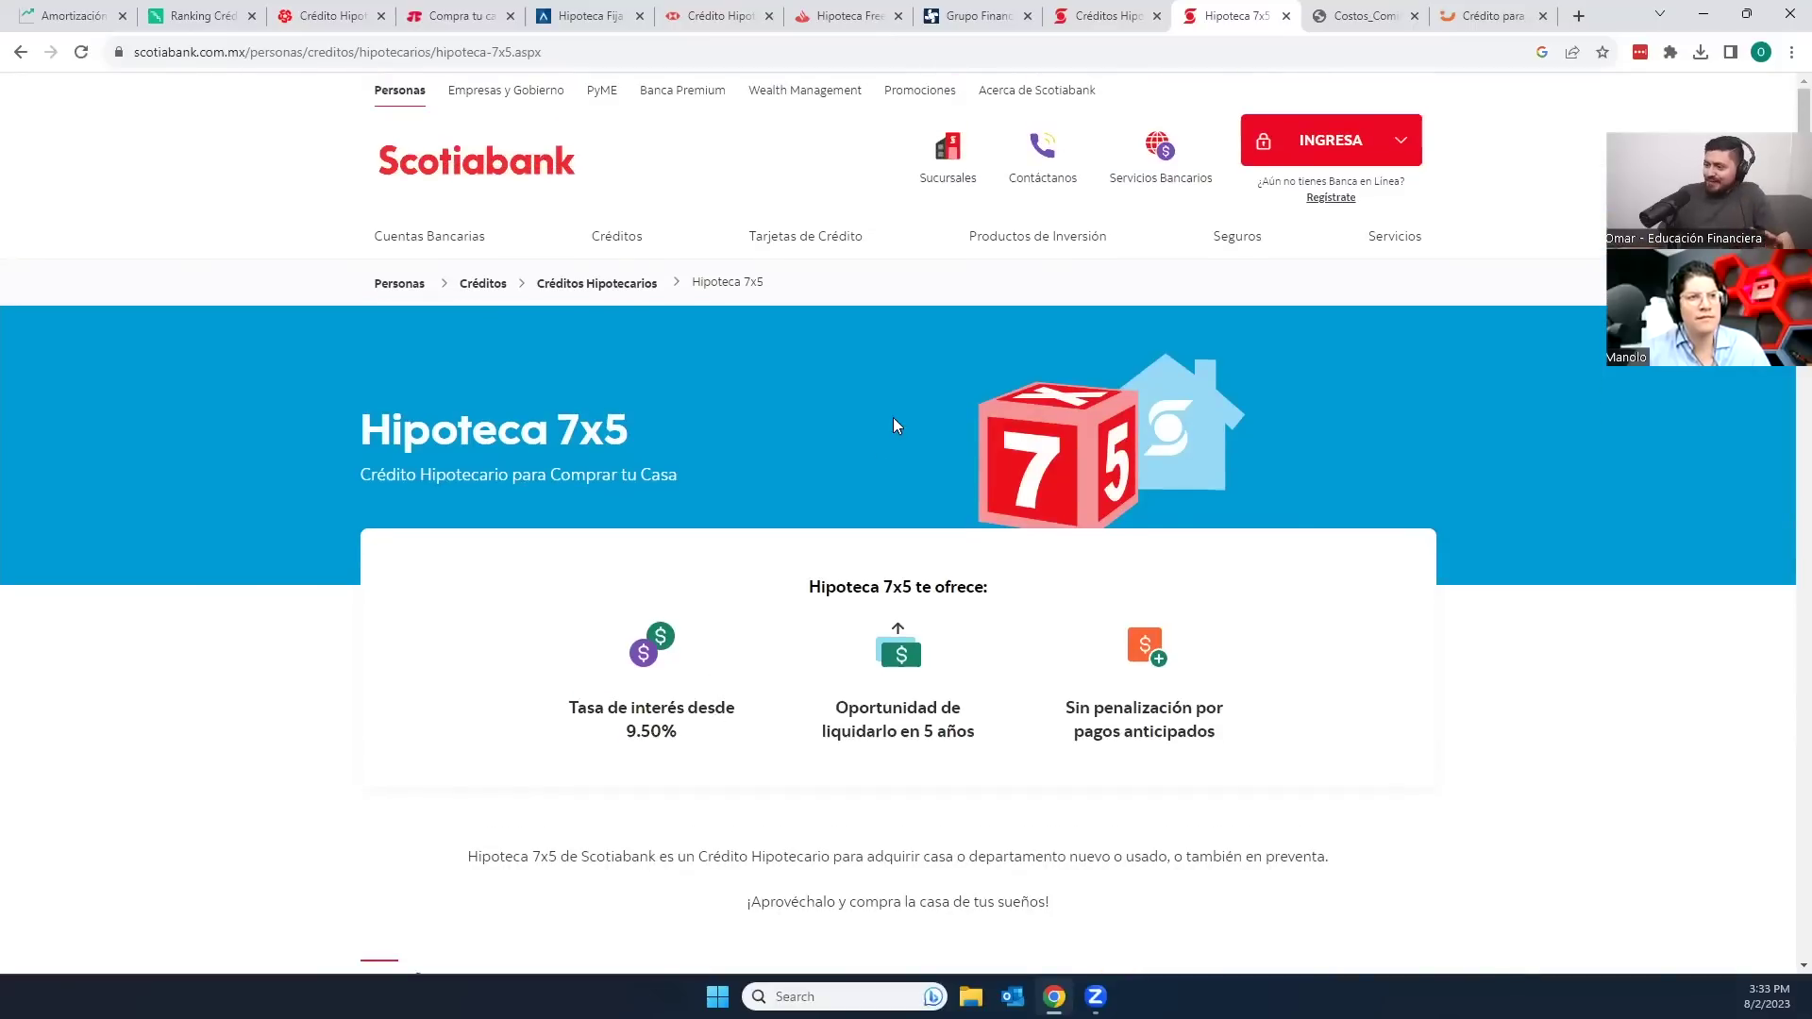
scroll(840, 792, "down", 1)
scroll(819, 799, "up", 1)
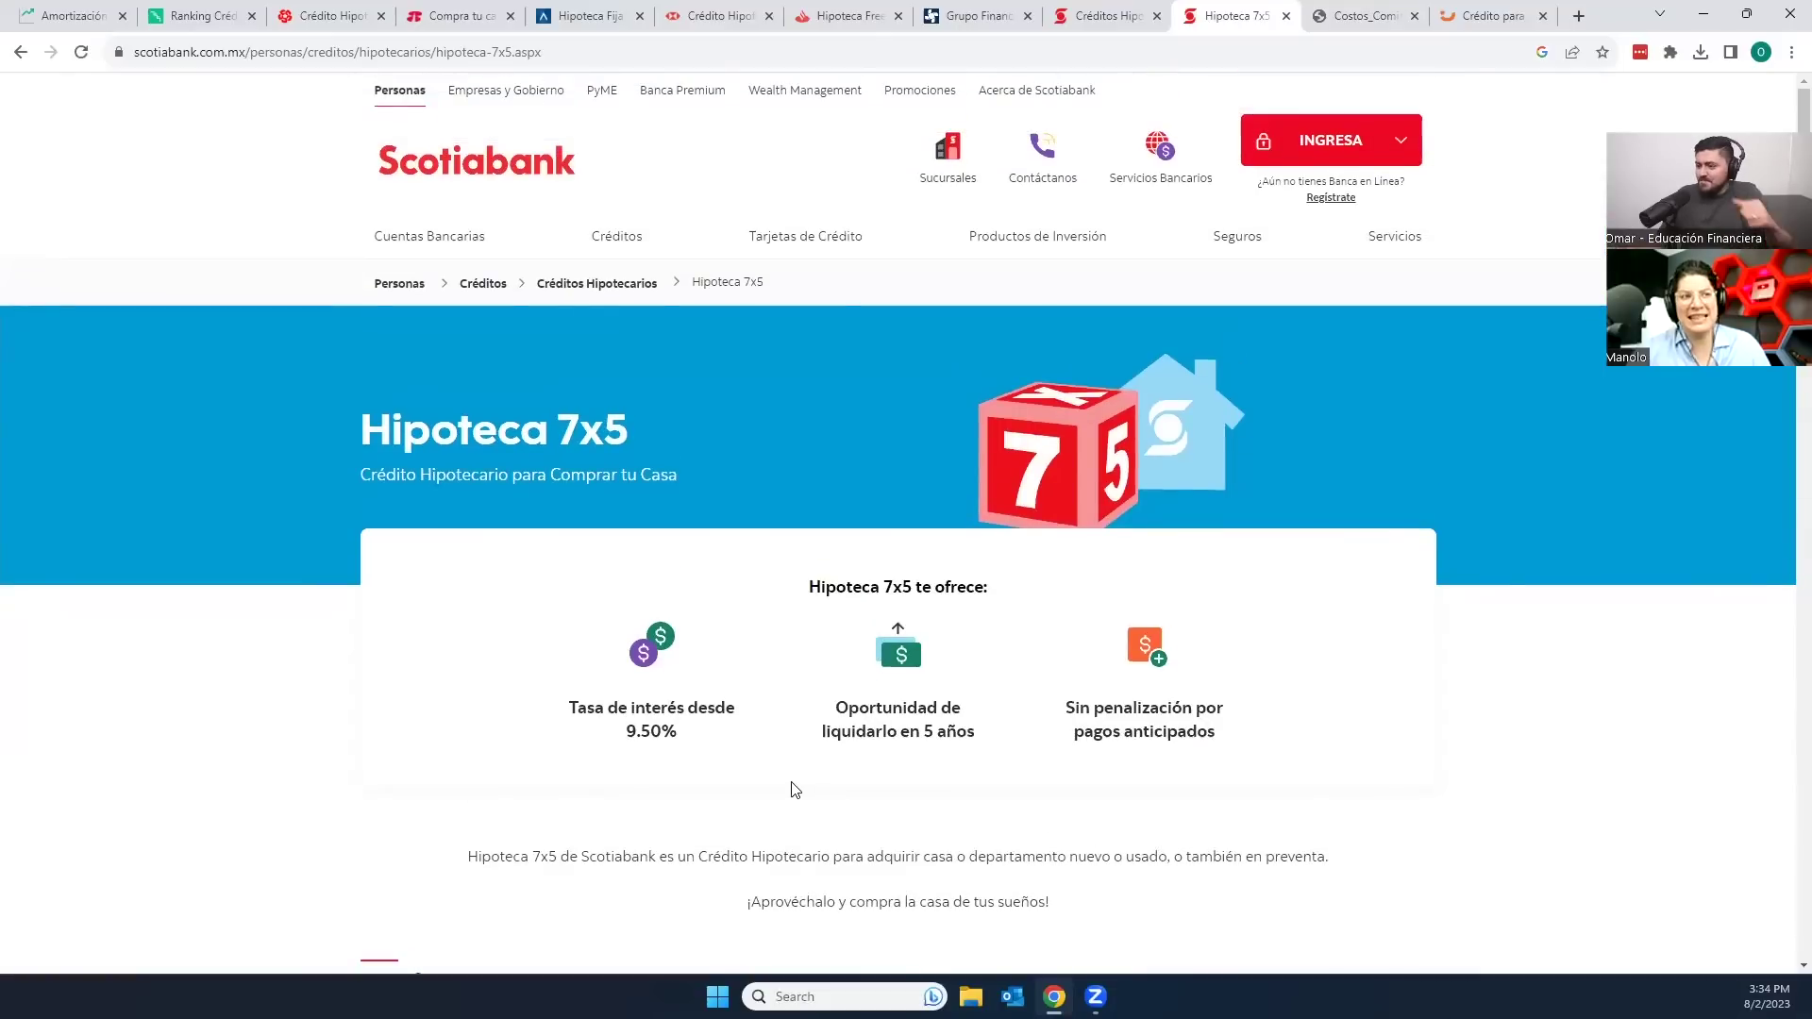
left_click_drag(728, 748, 495, 753)
left_click(319, 701)
Step: Read the average CAT disclosure near the end of the Hipoteca 7x5 page, highlighting the CAT heading and the acquisition term
scroll(319, 702, "down", 4)
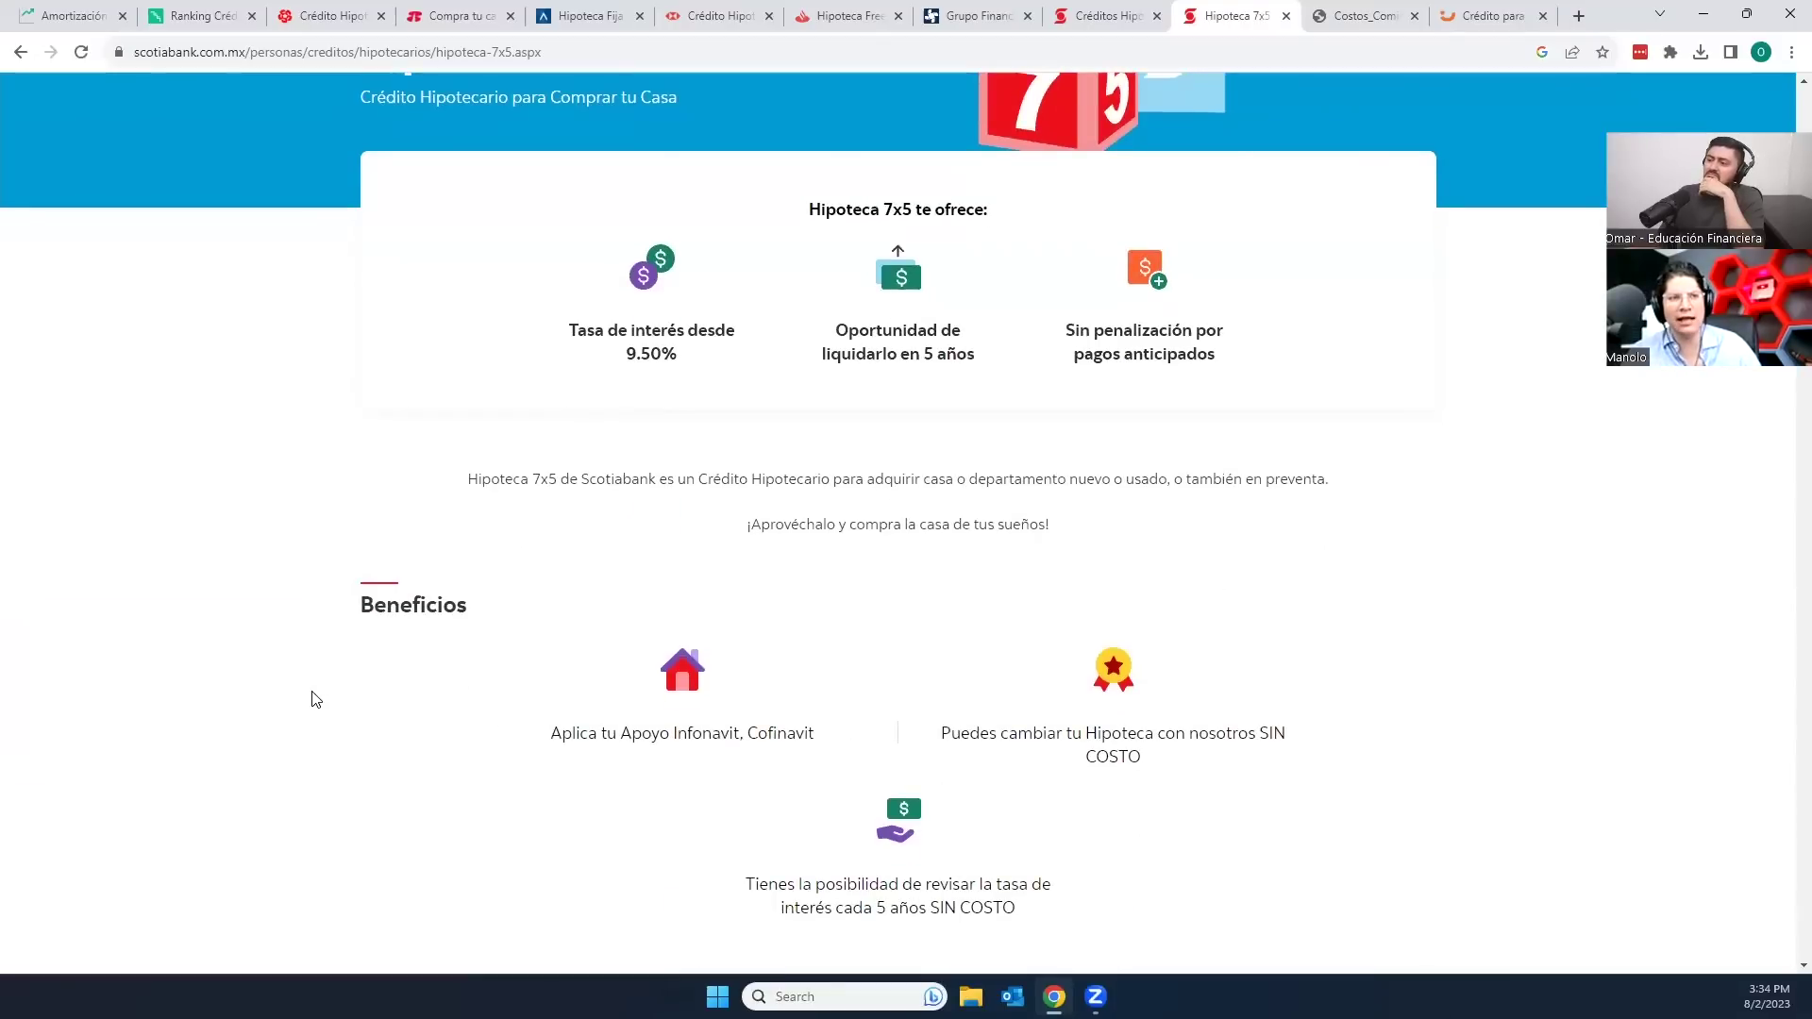
scroll(315, 698, "down", 10)
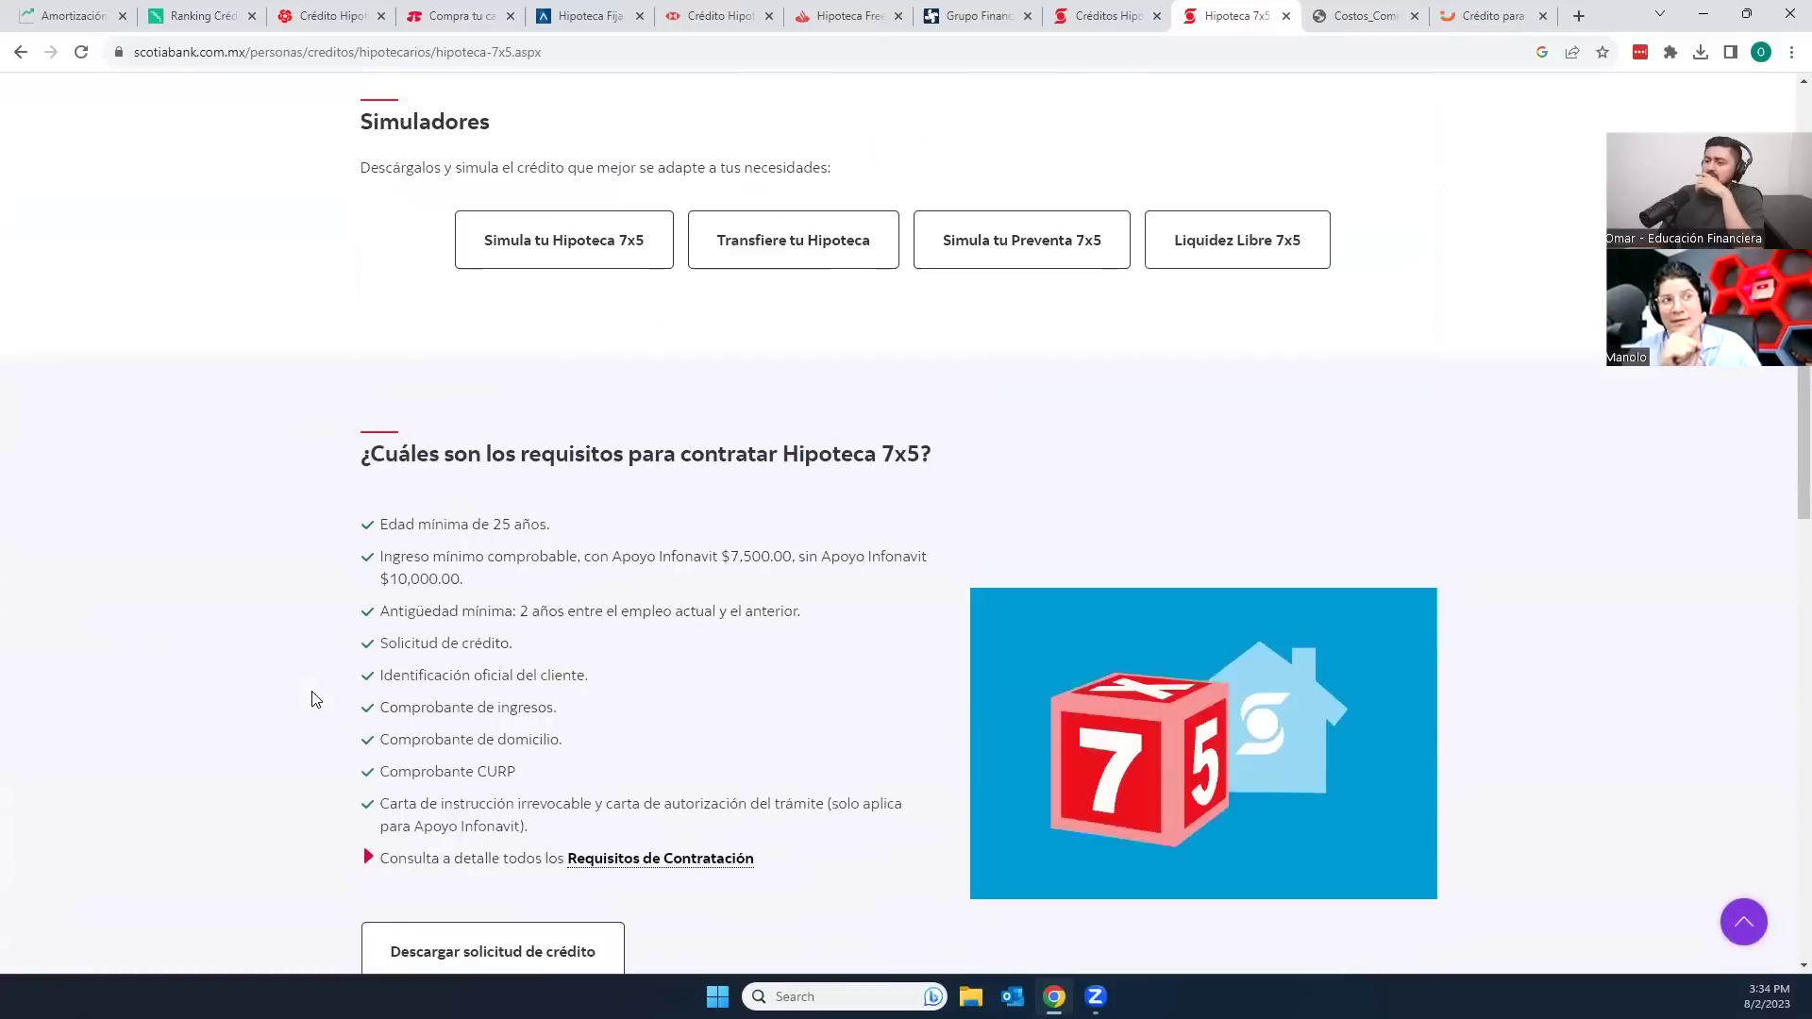
scroll(315, 699, "down", 15)
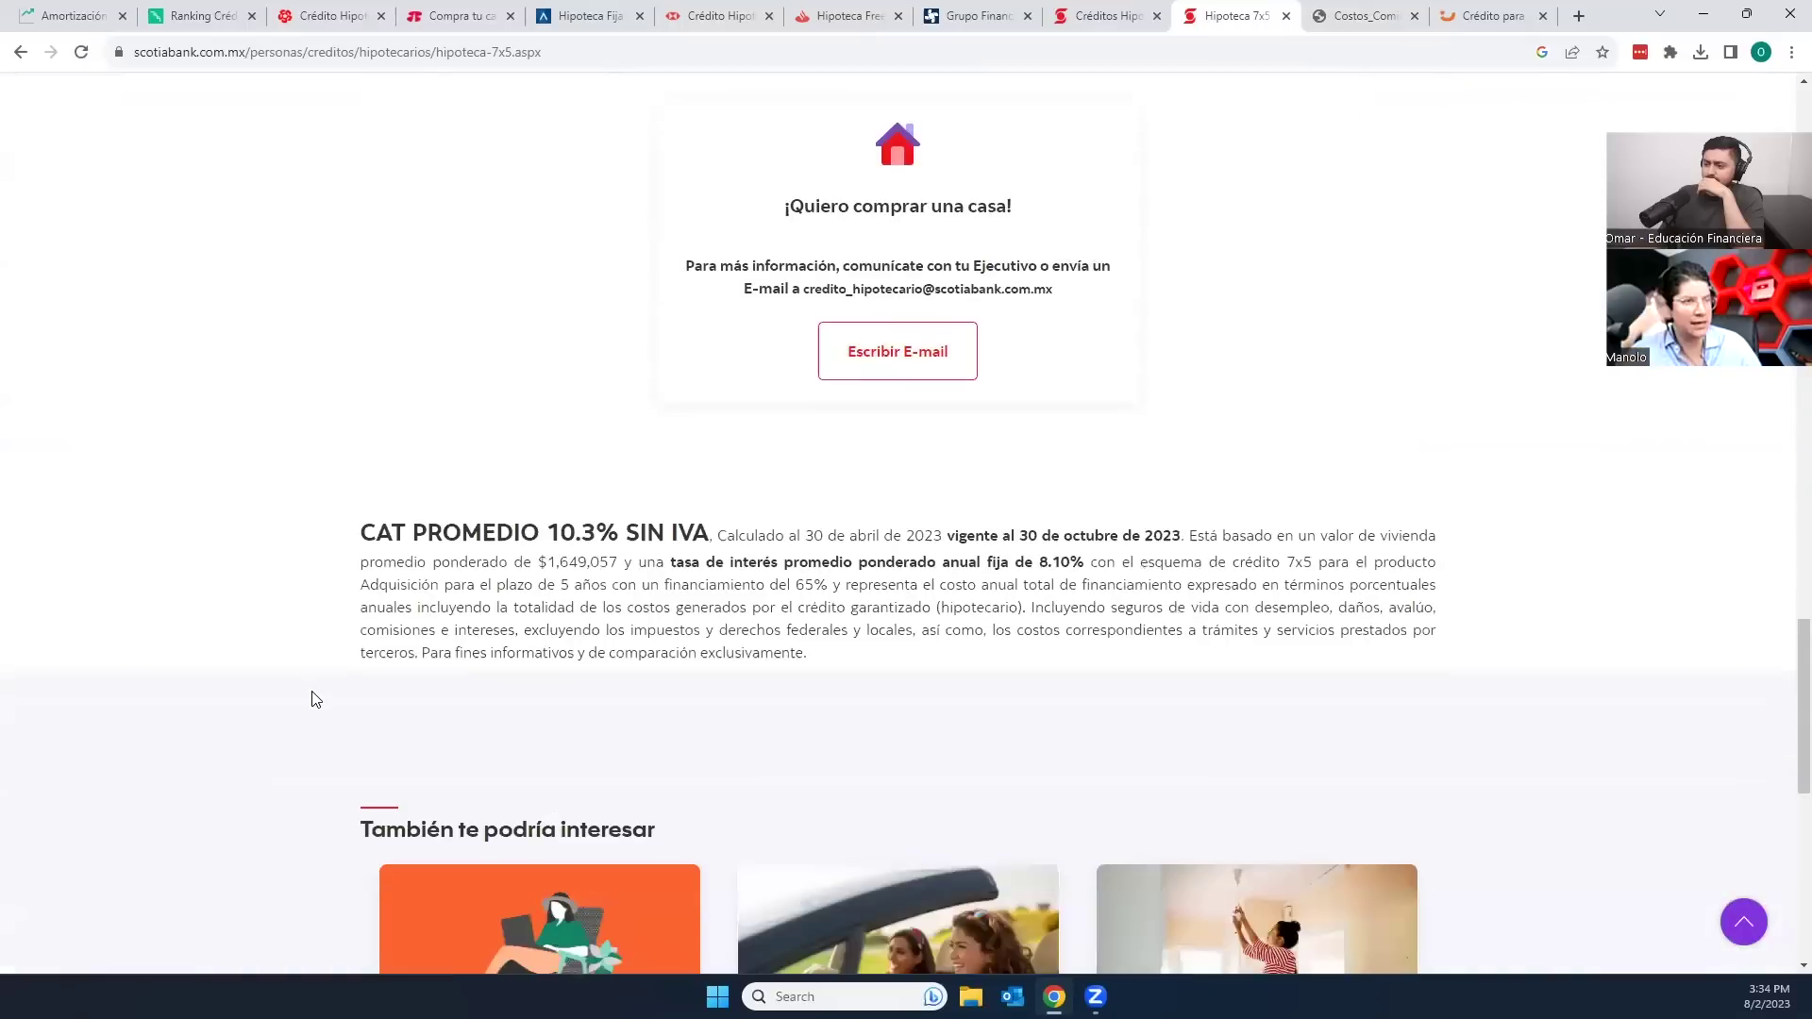
left_click_drag(361, 531, 712, 537)
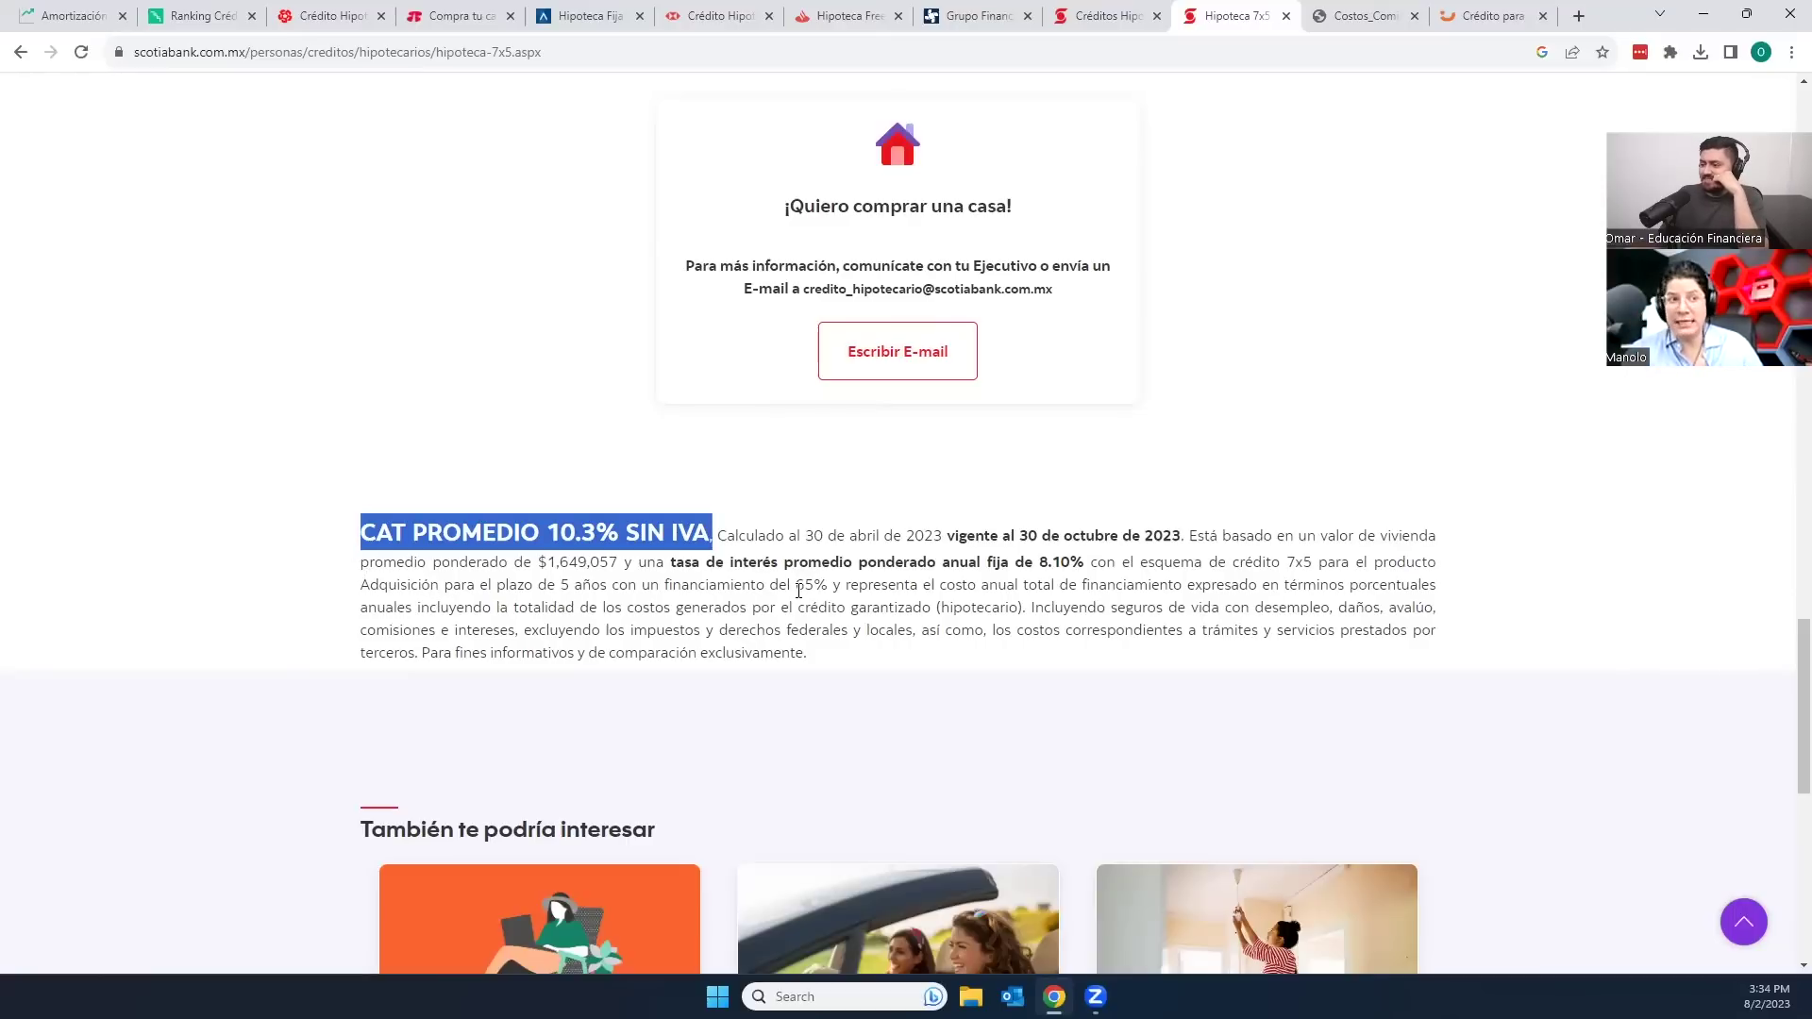
left_click_drag(367, 585, 610, 589)
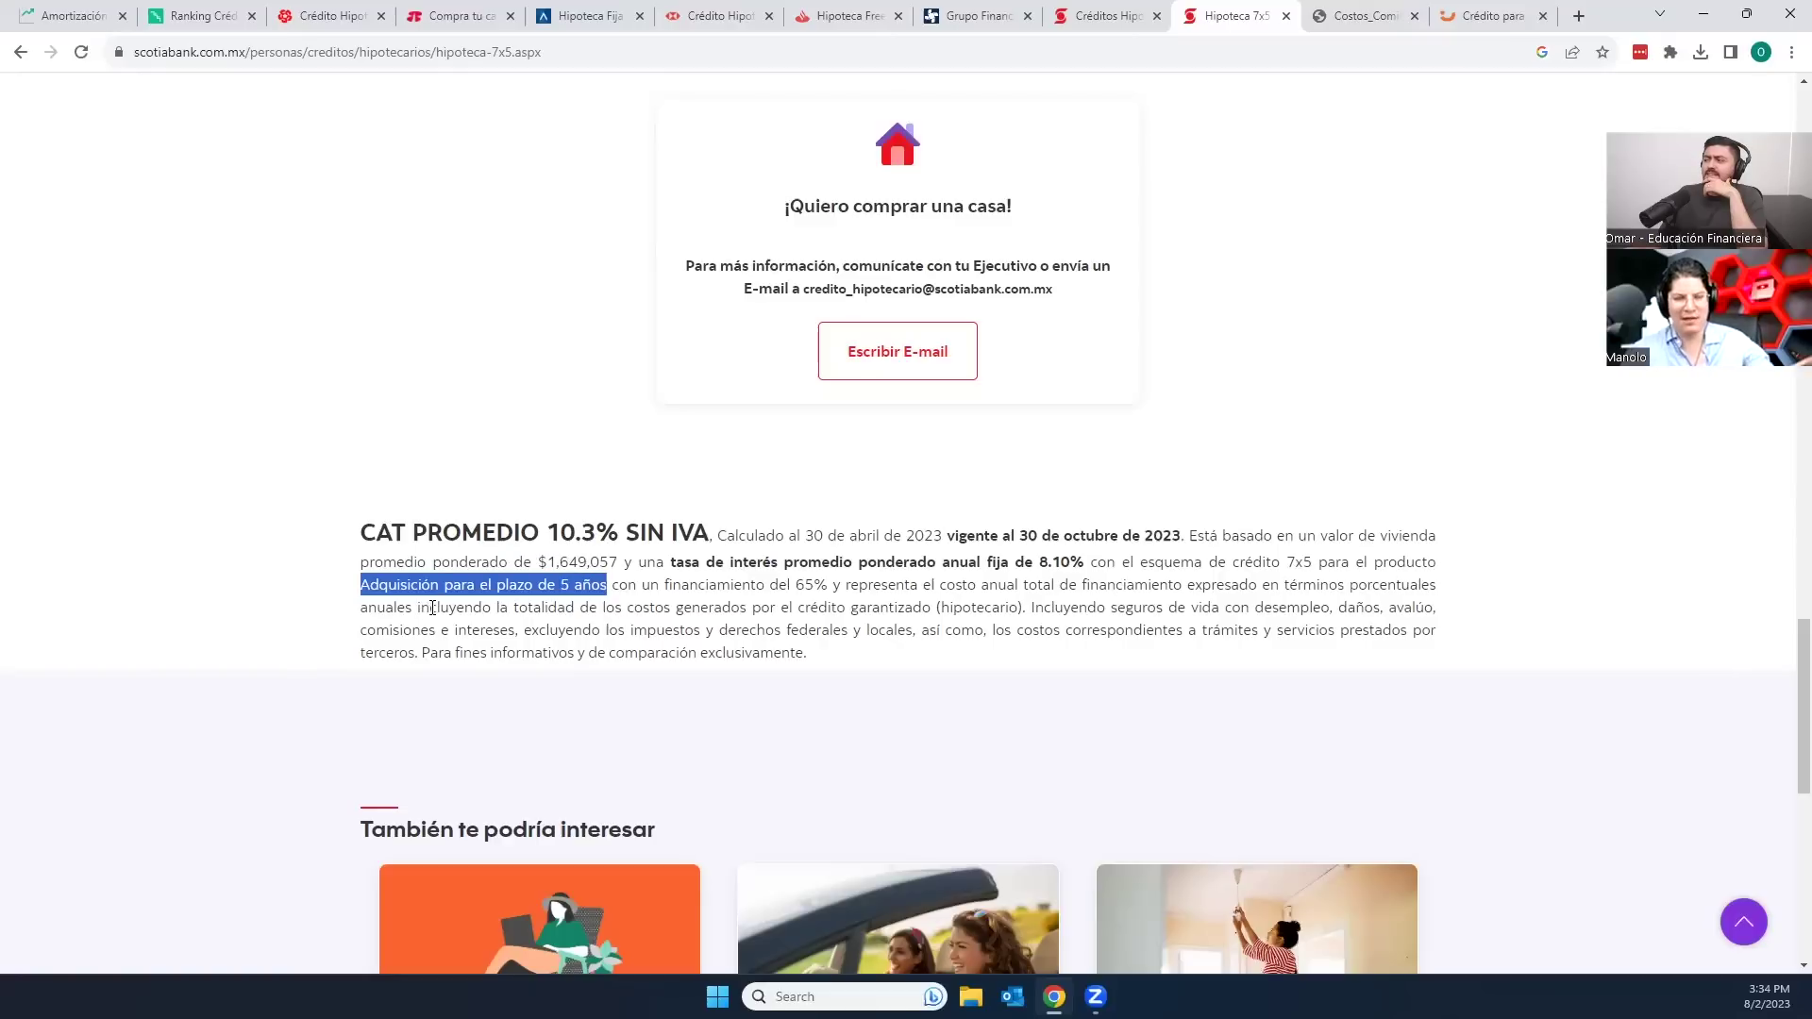
left_click_drag(609, 591, 374, 593)
left_click(362, 590)
left_click(587, 581)
left_click(367, 592)
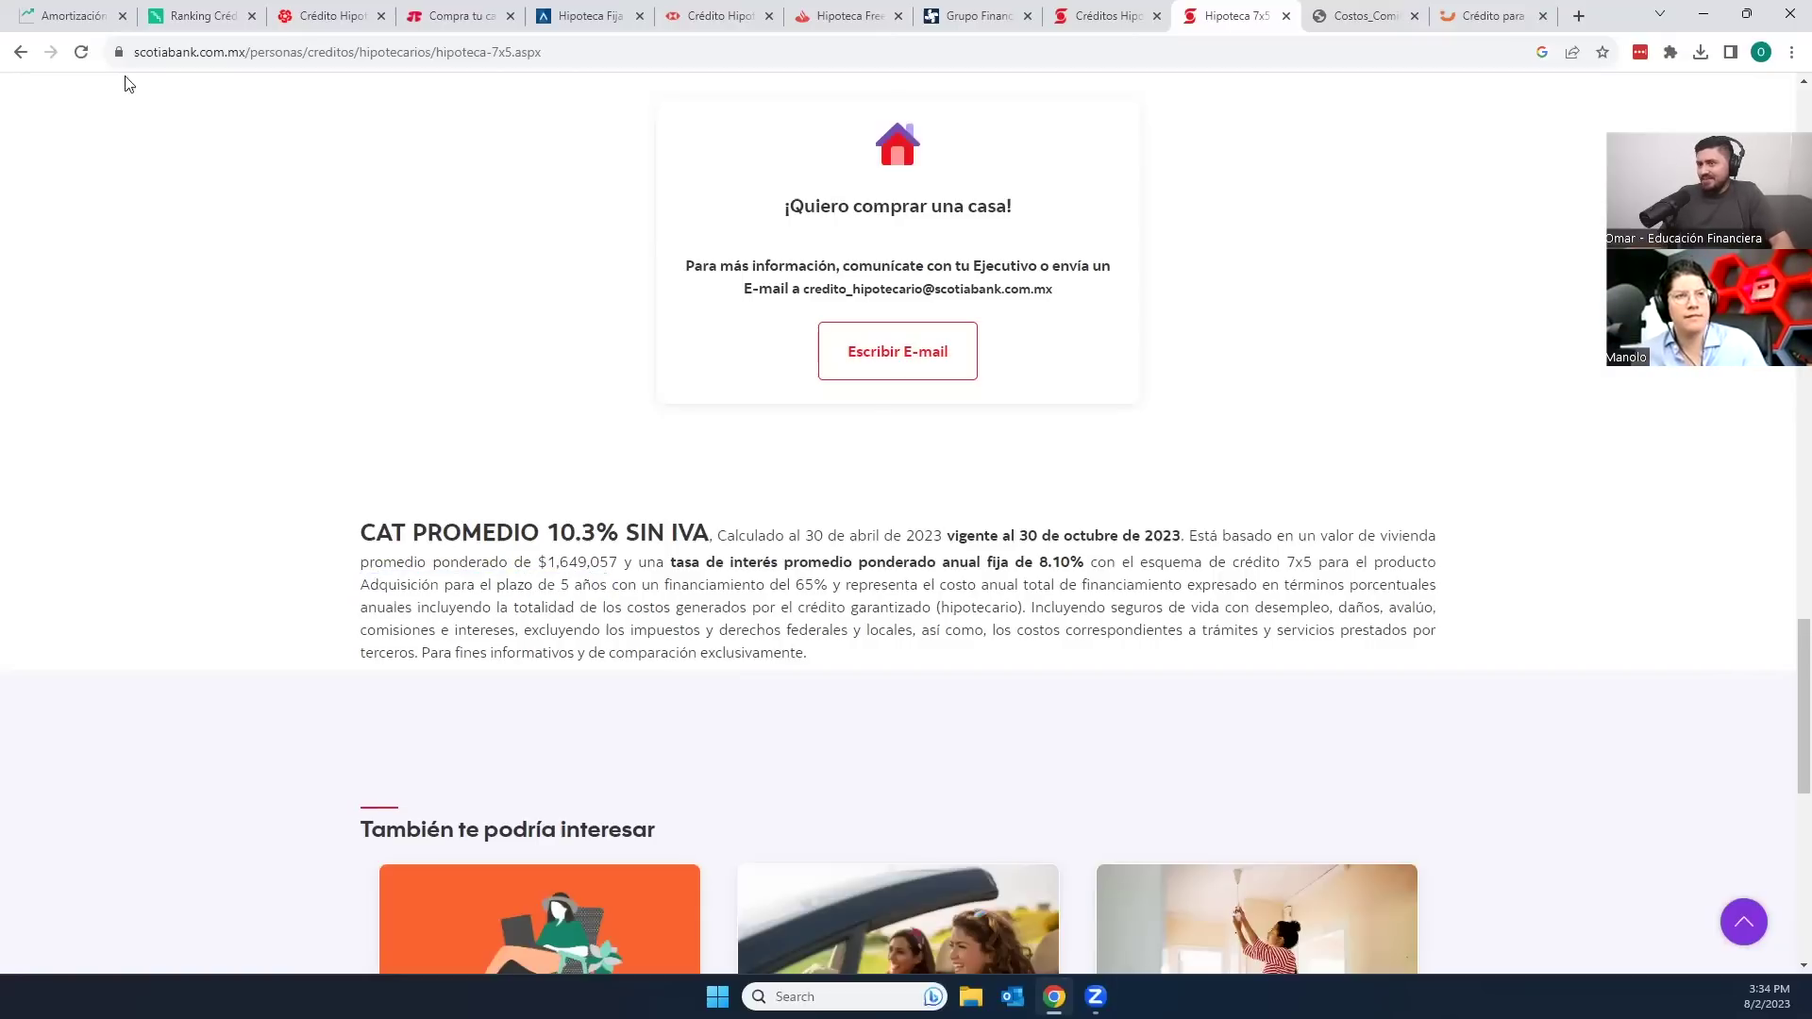
Step: In the credit amortization calculator, set the term to 5 years and the annual interest rate to 10.3%
left_click(64, 7)
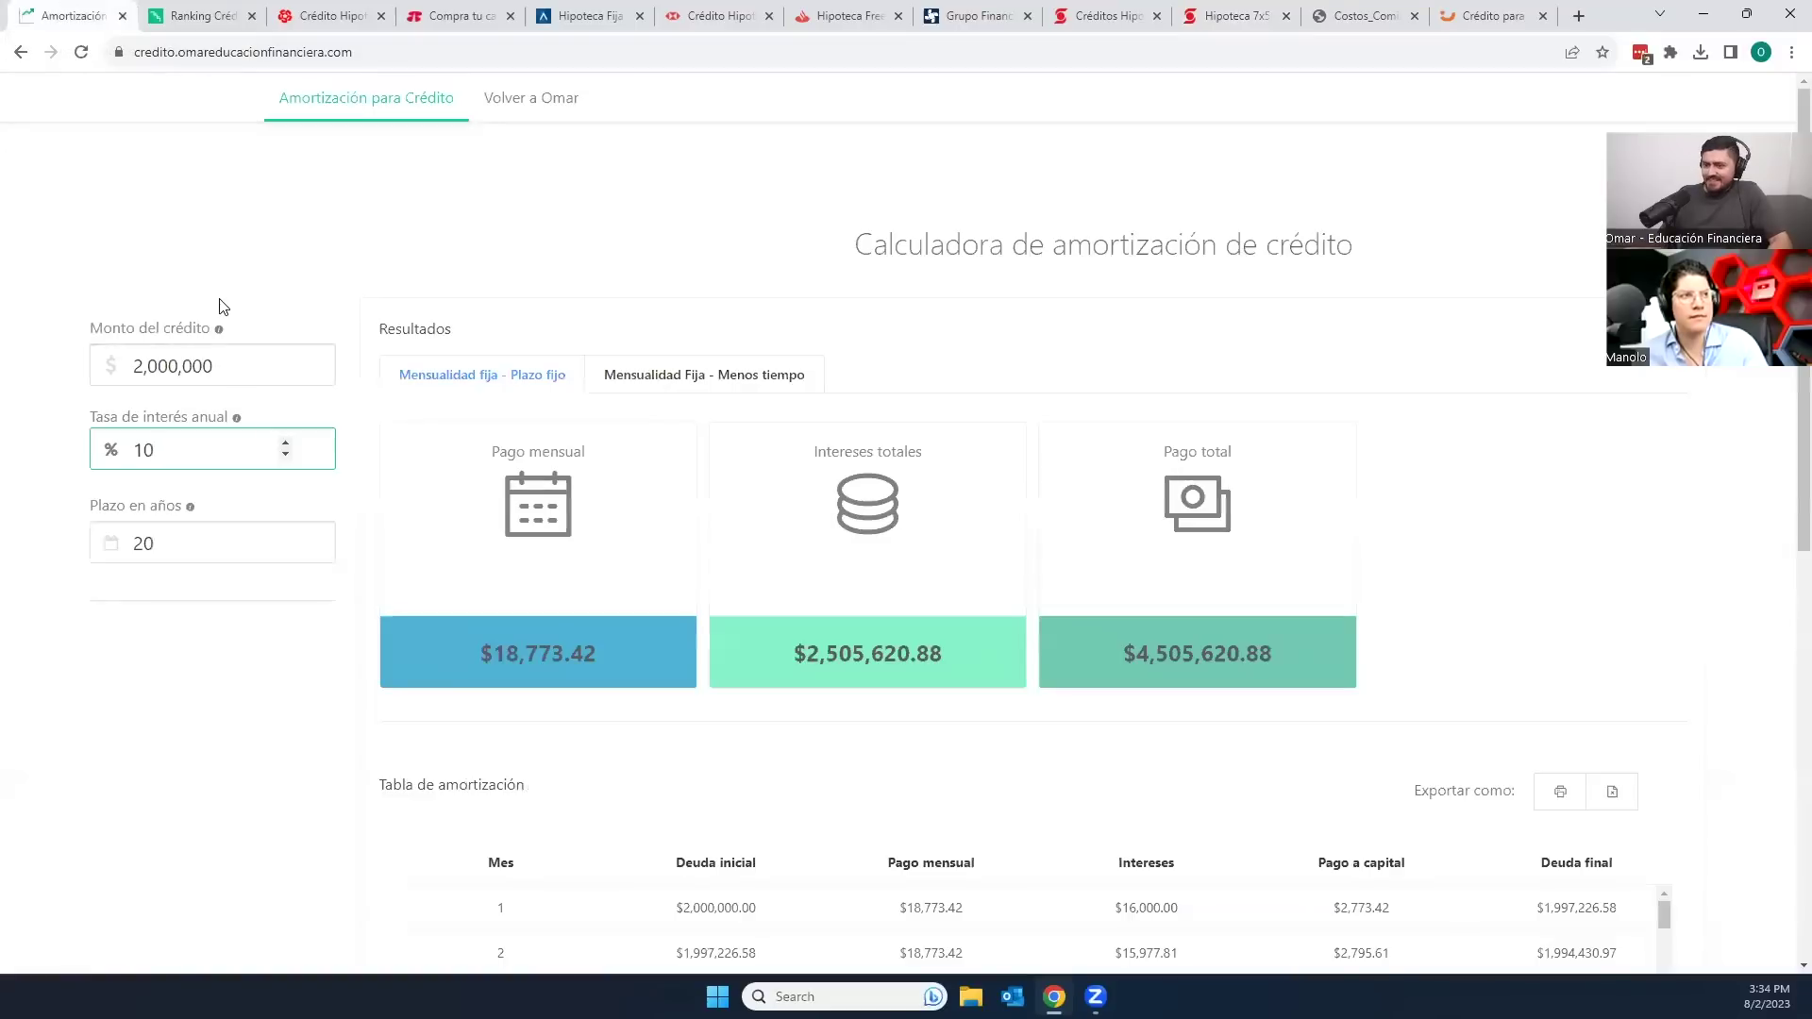
left_click(109, 547)
type("5")
left_click_drag(157, 451, 141, 454)
type("1")
key("BackSpace")
type("0.3")
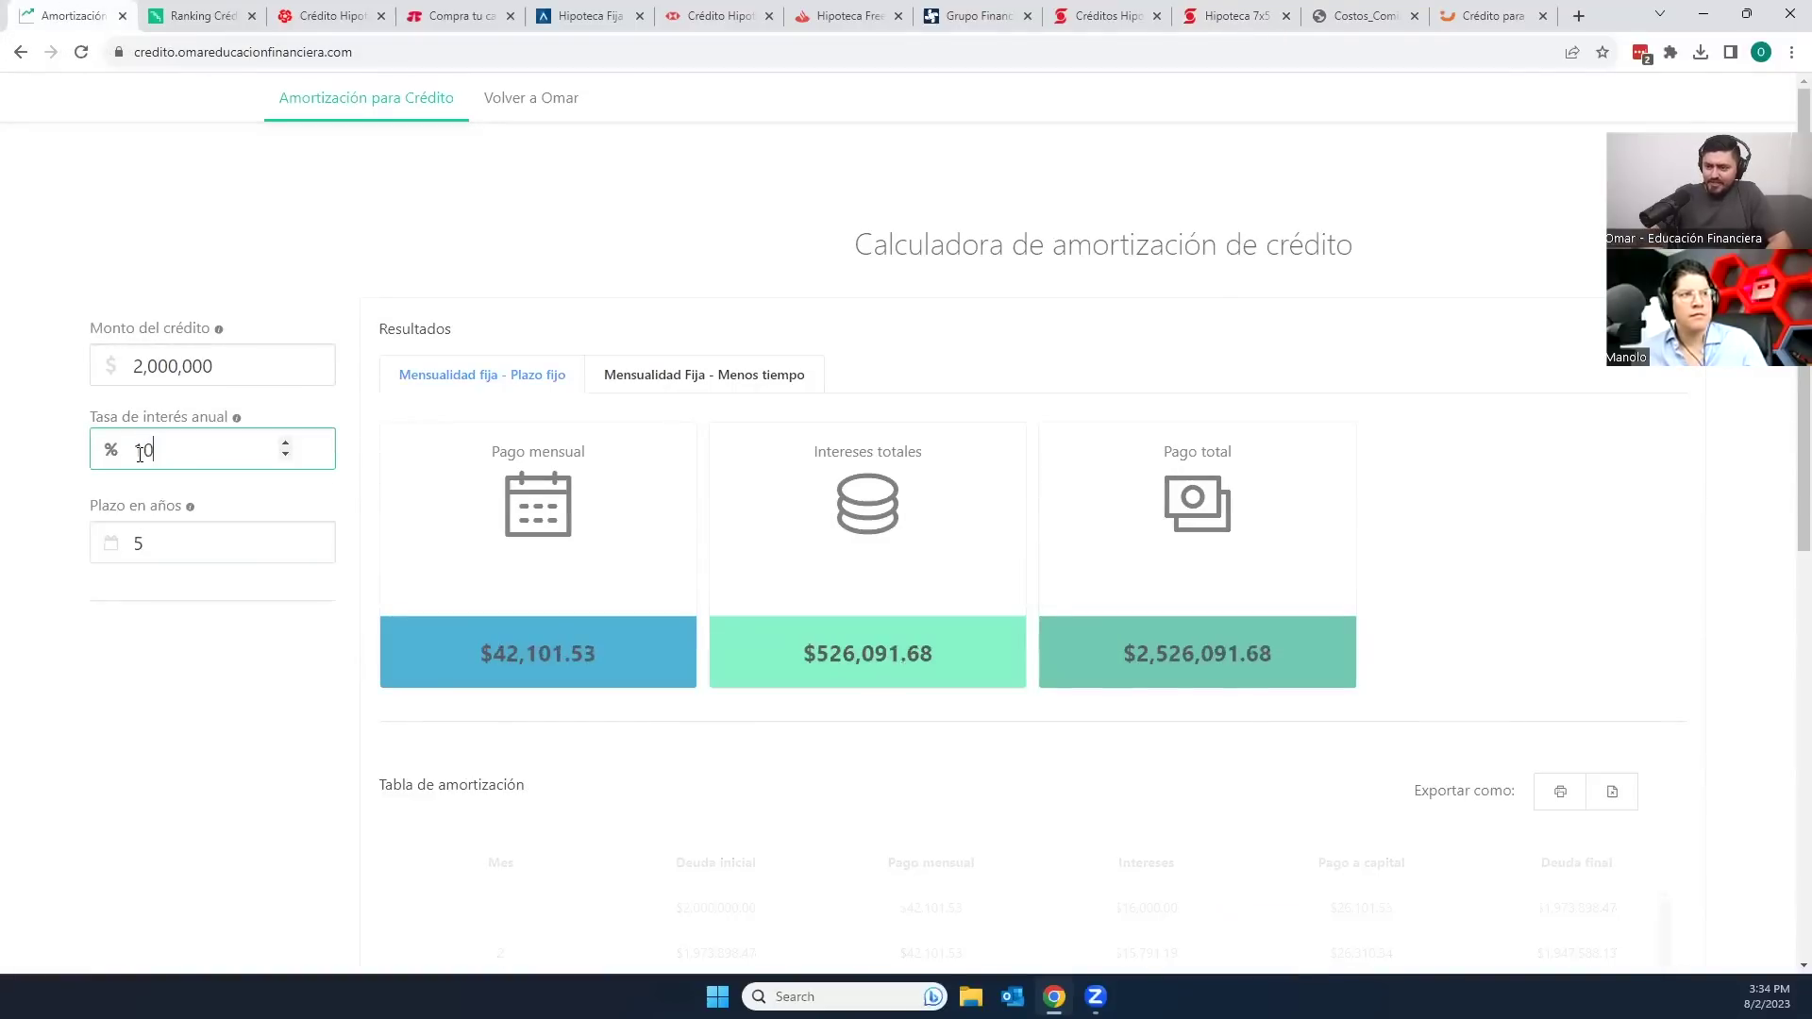
left_click(1207, 7)
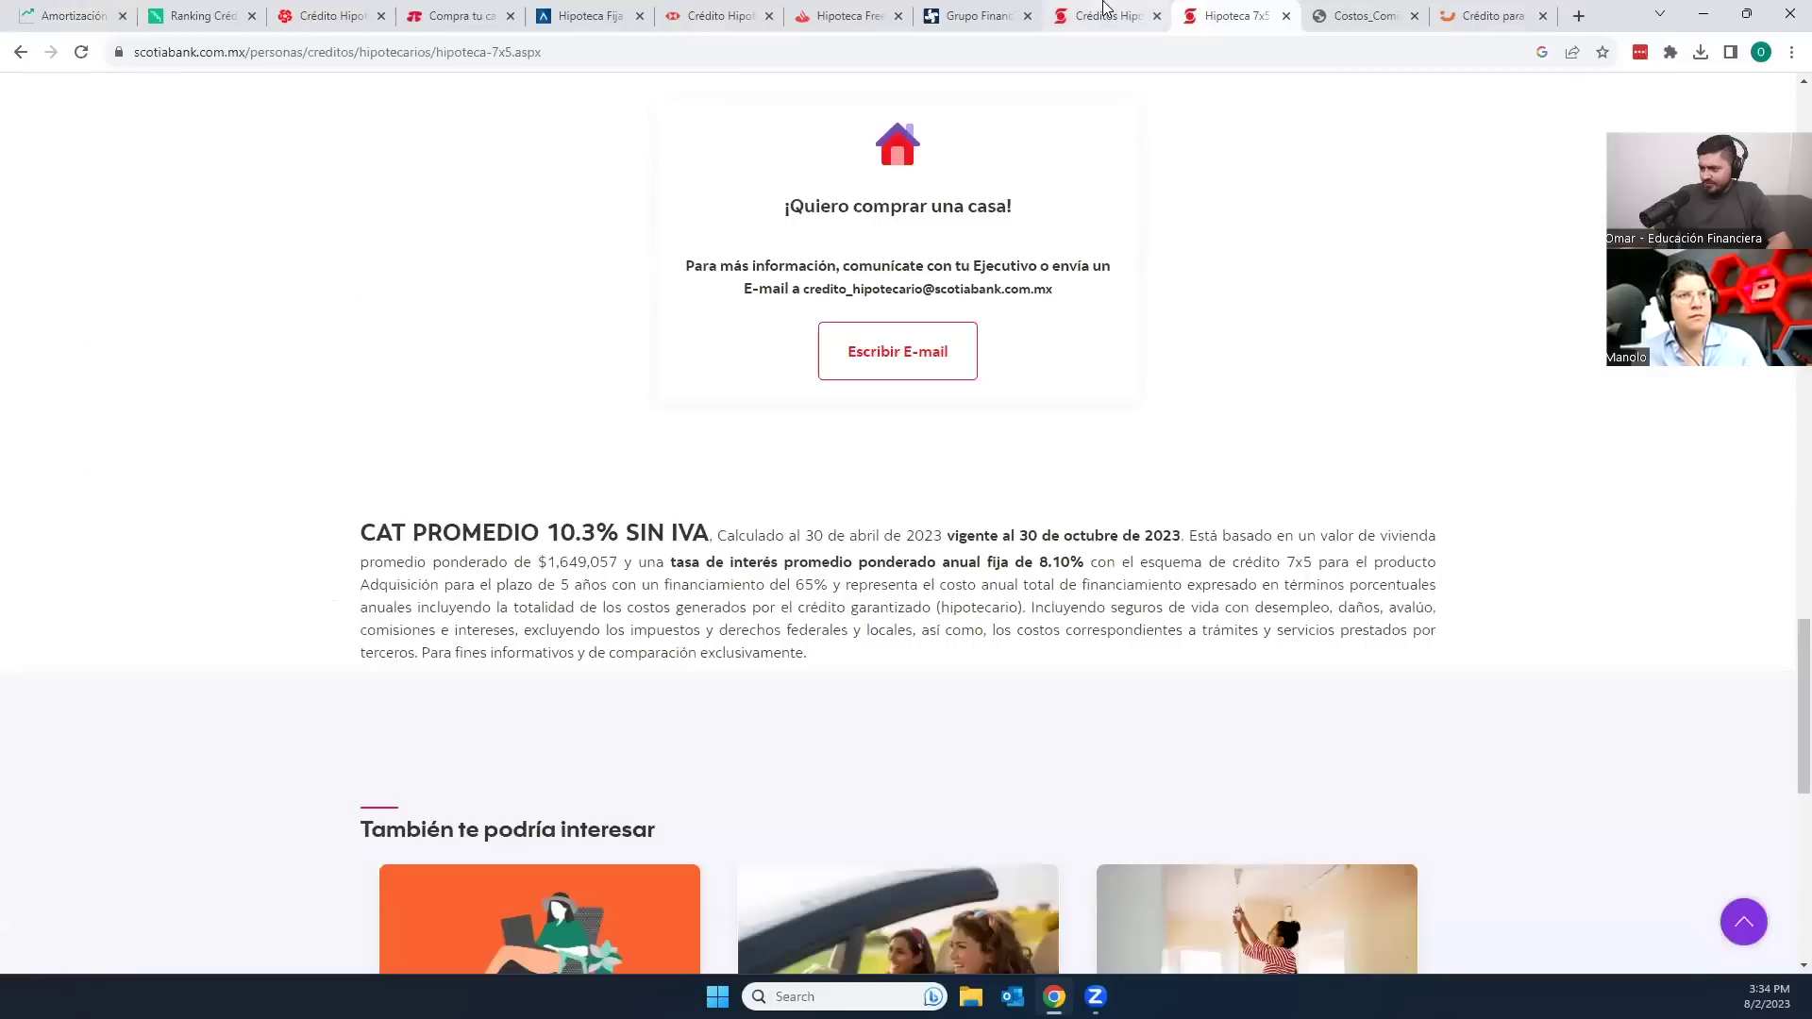
left_click(70, 15)
left_click(211, 720)
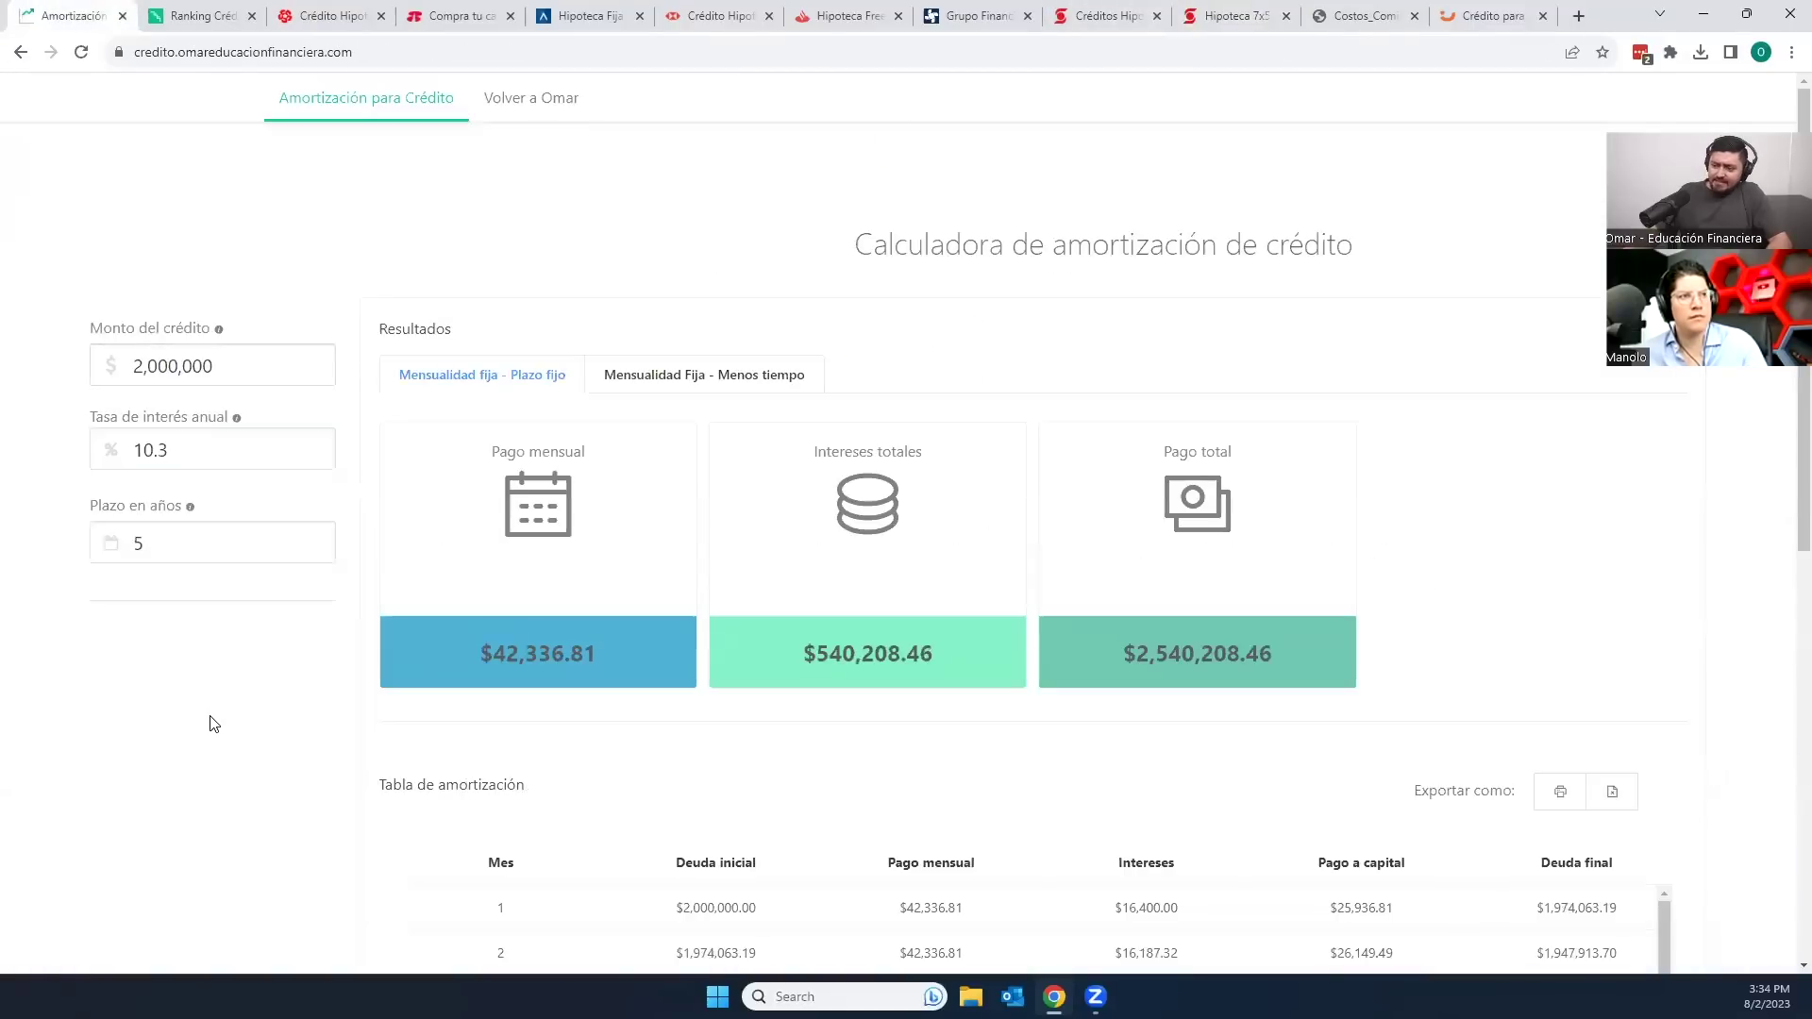
Step: Check the calculated monthly payment and the credit amount in the amortization calculator
left_click_drag(482, 658, 611, 651)
left_click(612, 651)
left_click(170, 365)
double_click(170, 365)
left_click(687, 706)
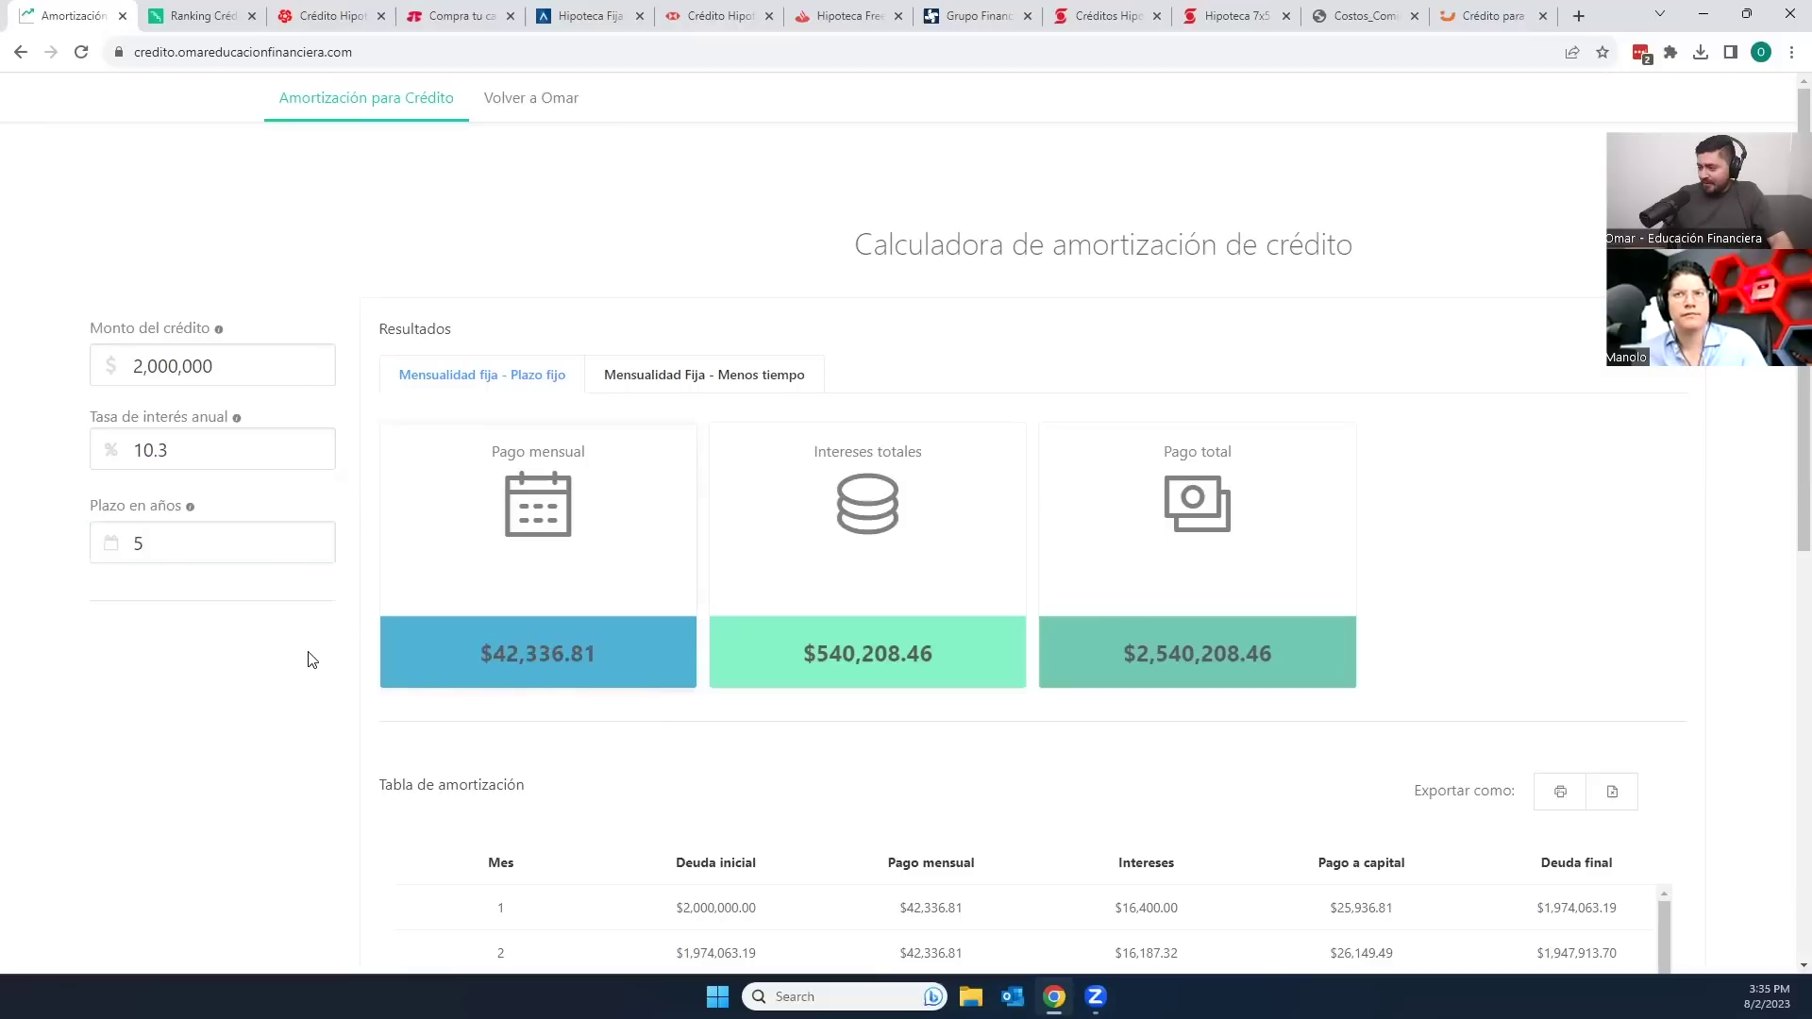
Step: Return to the Hipoteca 7x5 page and recheck the average CAT percentage in its disclosure
left_click(1106, 15)
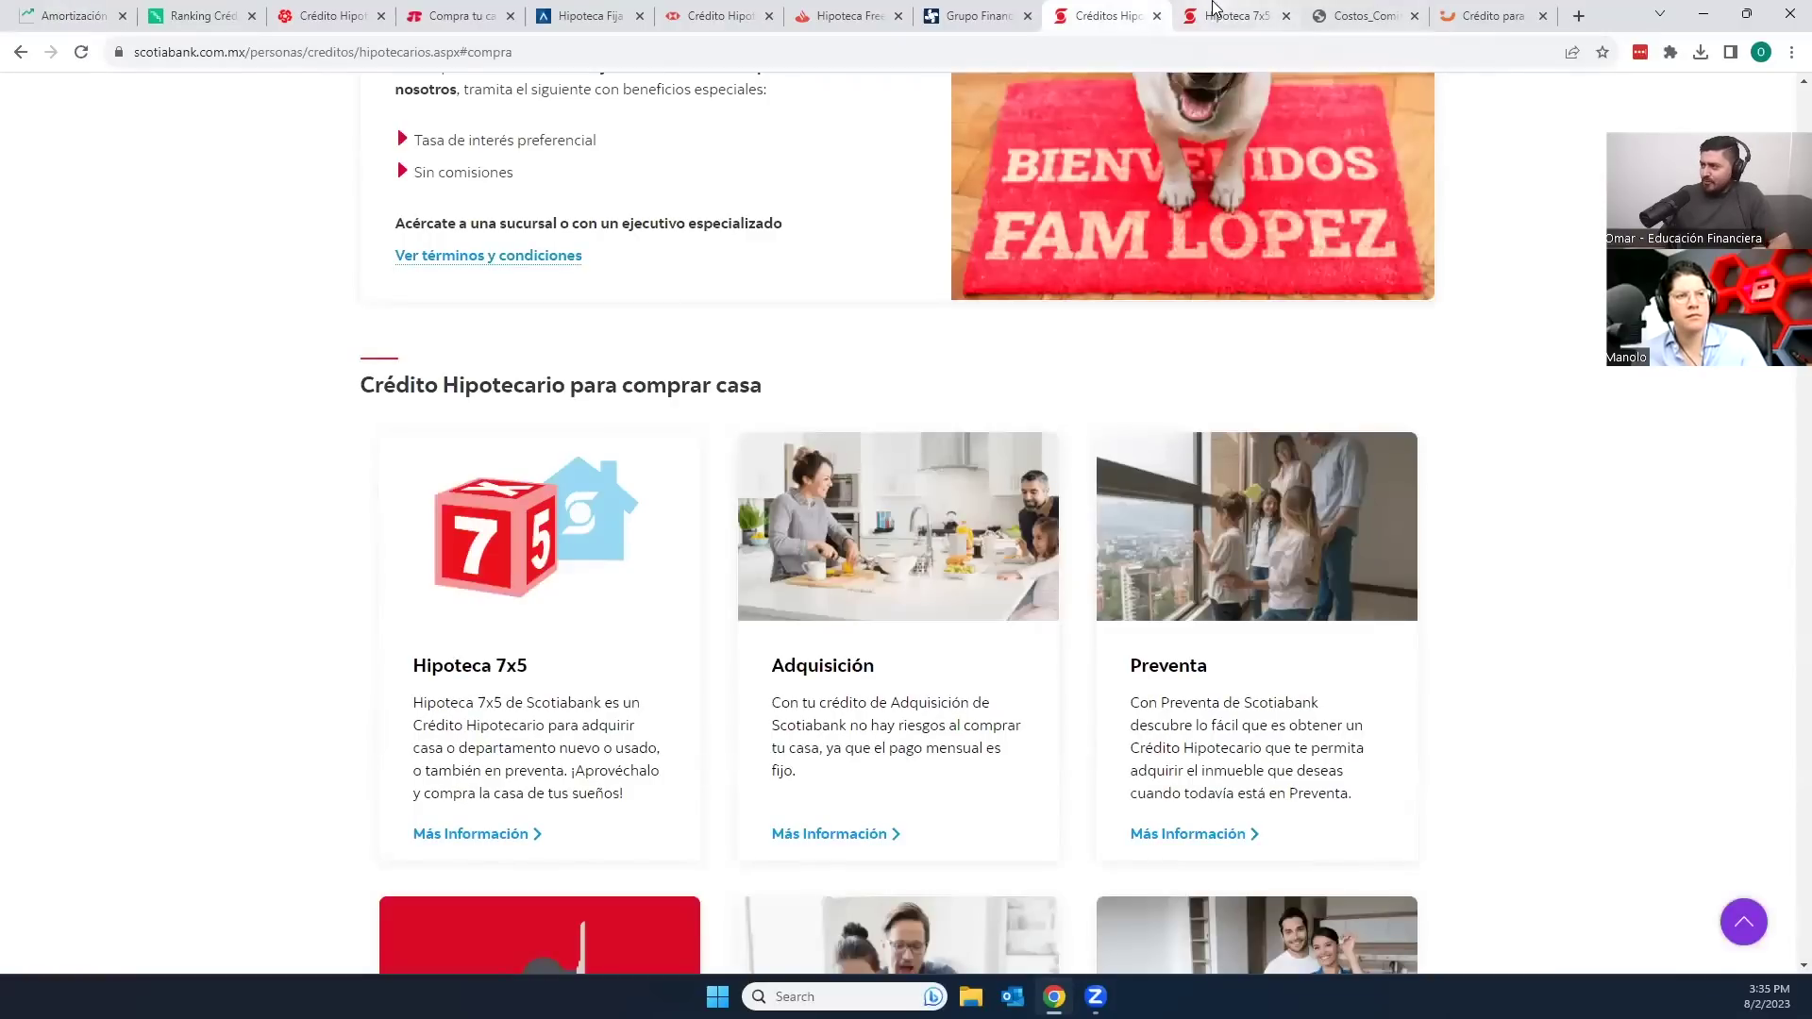
left_click(1214, 8)
scroll(717, 567, "up", 1)
left_click_drag(549, 625, 643, 613)
left_click(643, 615)
Step: Place Scotiabank third in the MyTierlist mortgage ranking, between Santander and Banorte
left_click(217, 12)
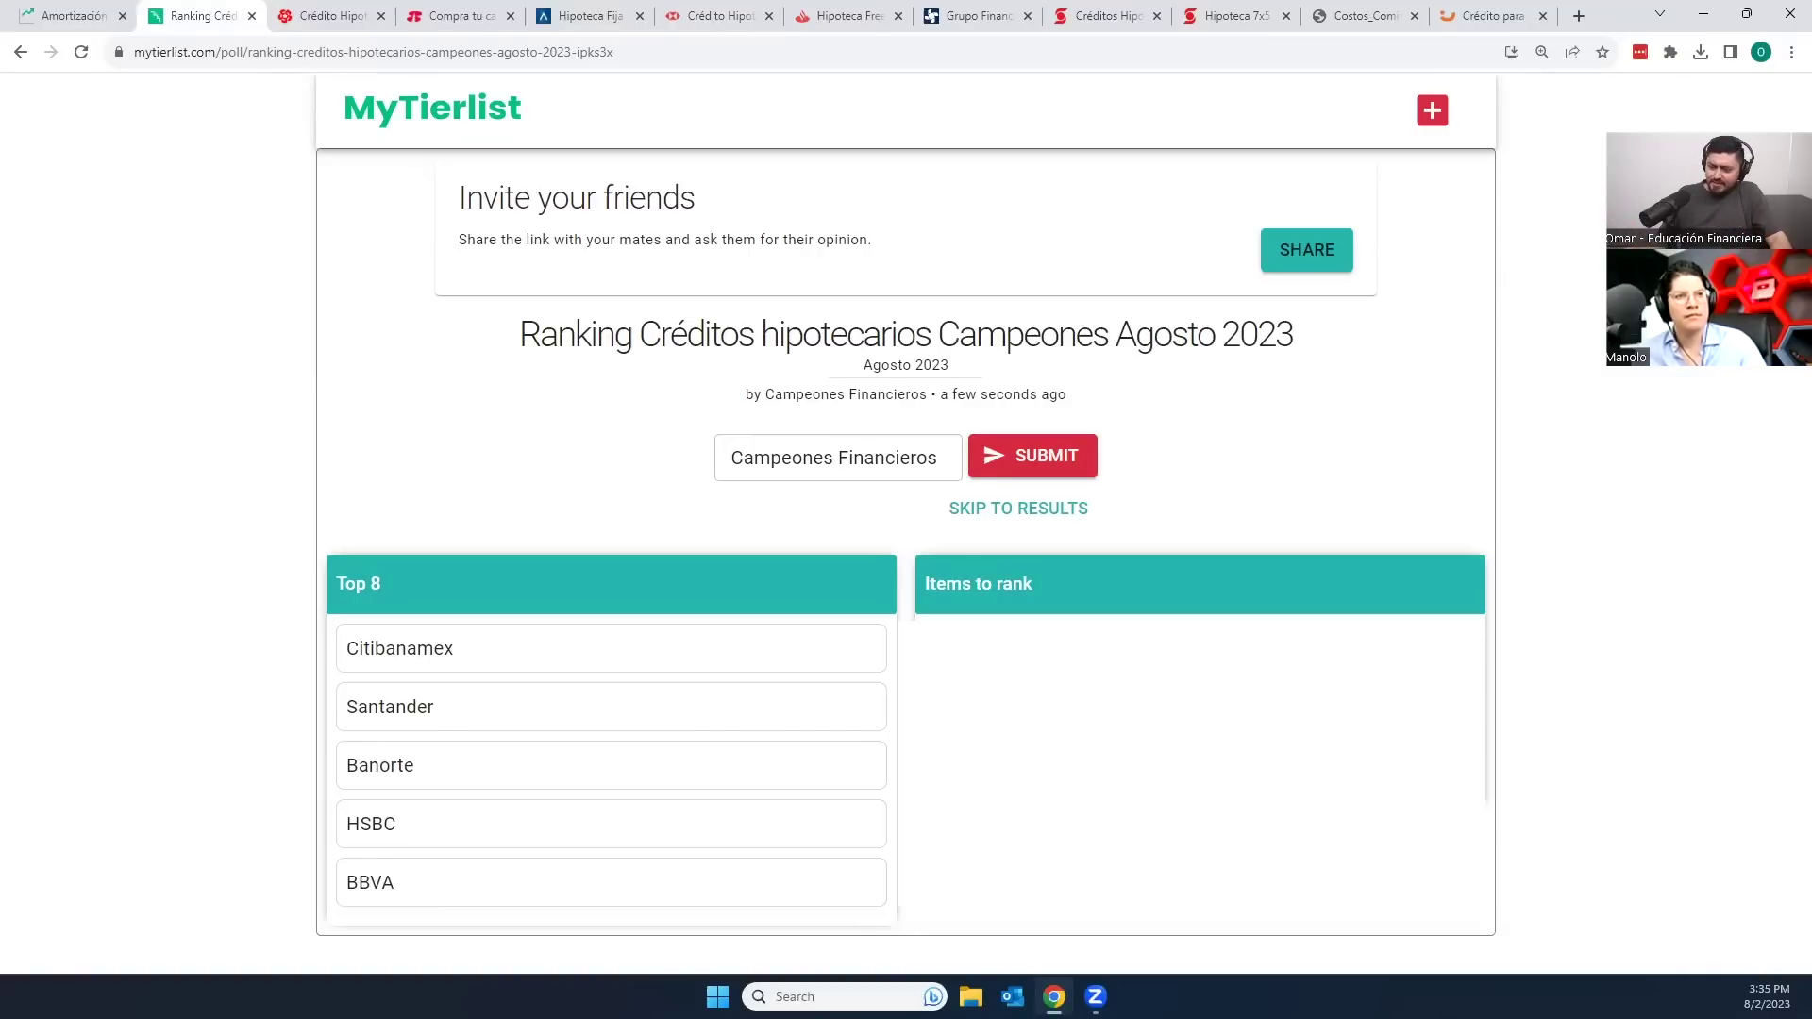
left_click_drag(453, 935, 437, 825)
left_click_drag(453, 934, 416, 740)
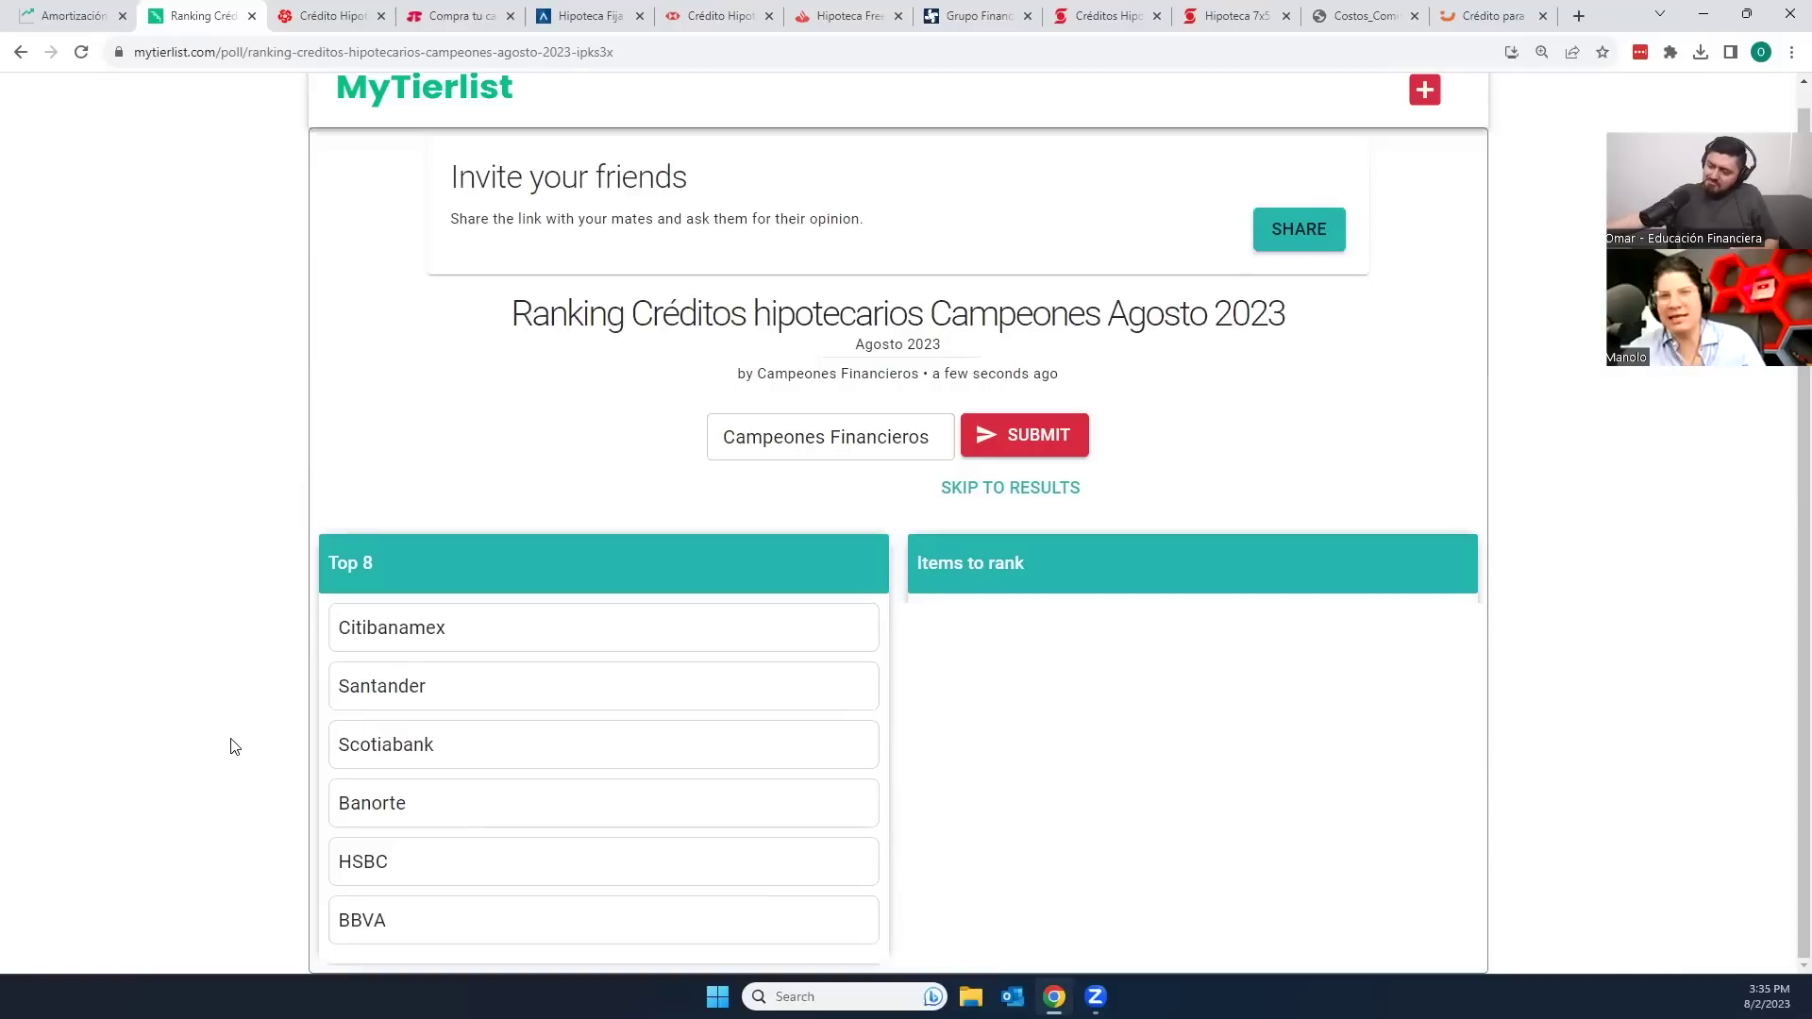
Step: Revisit the Hipoteca 7x5 page and review the advertised starting interest rate in its offer summary
left_click(1083, 11)
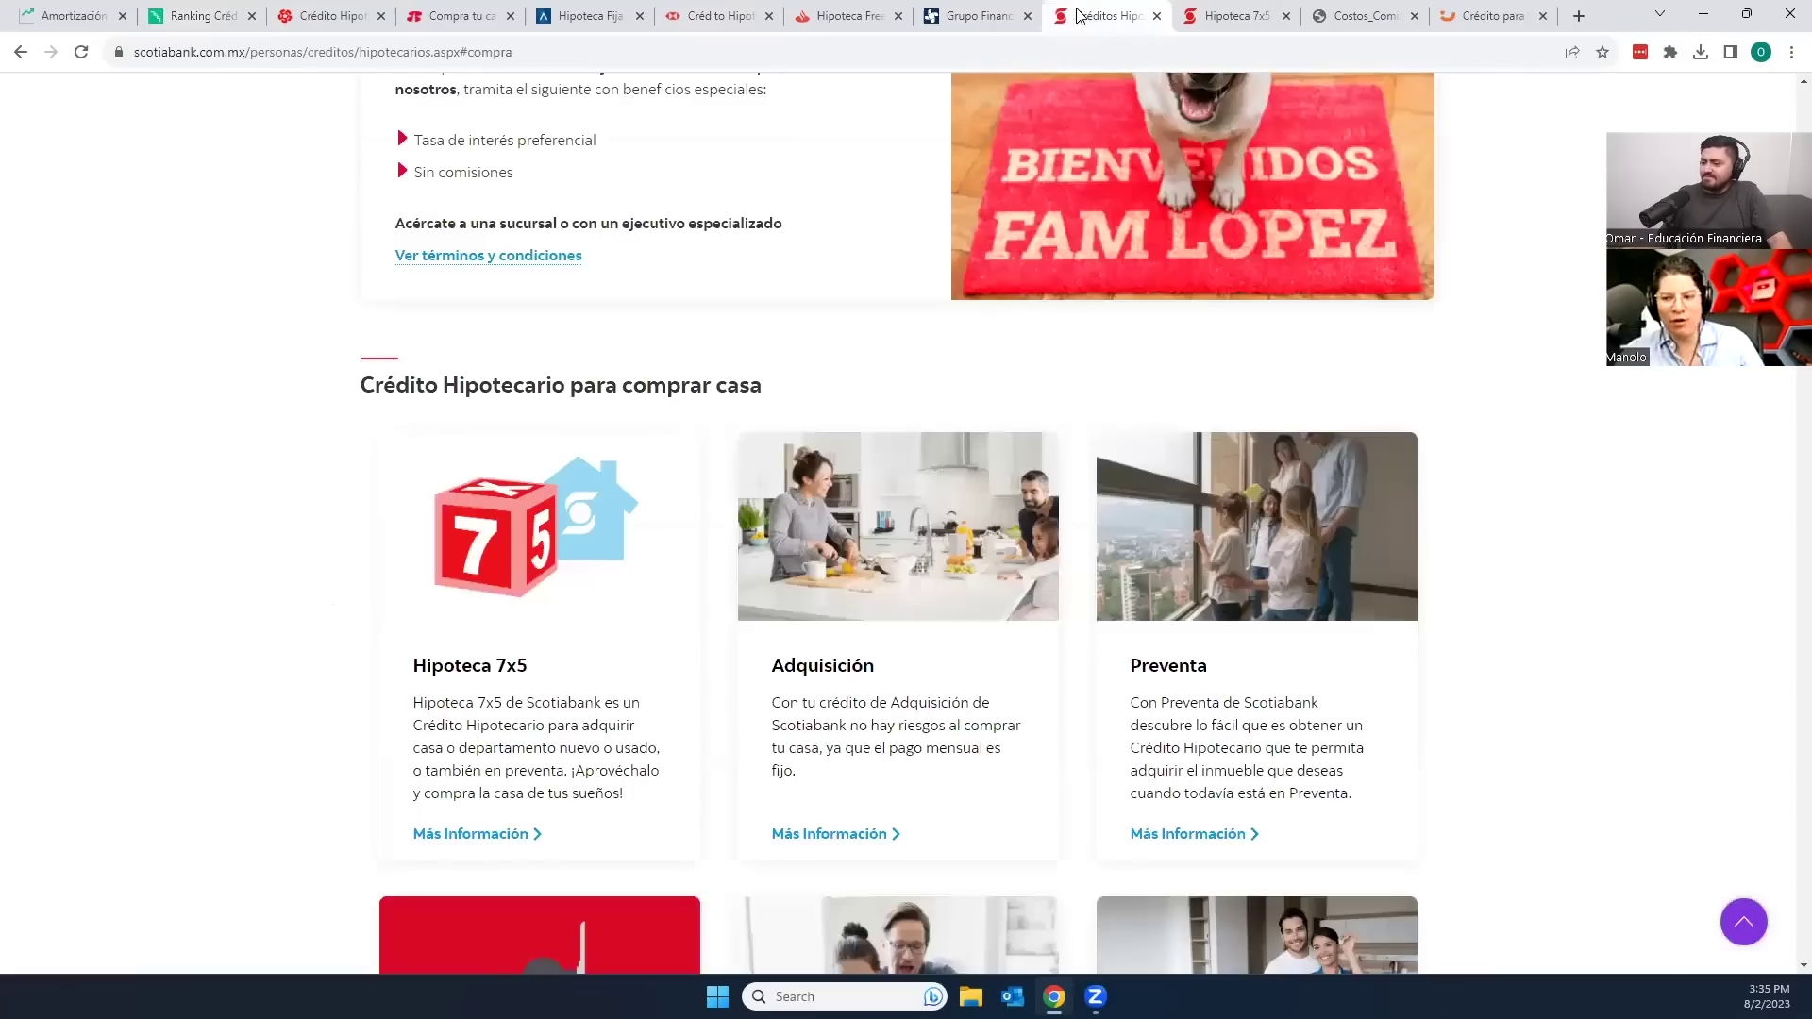
left_click(1217, 11)
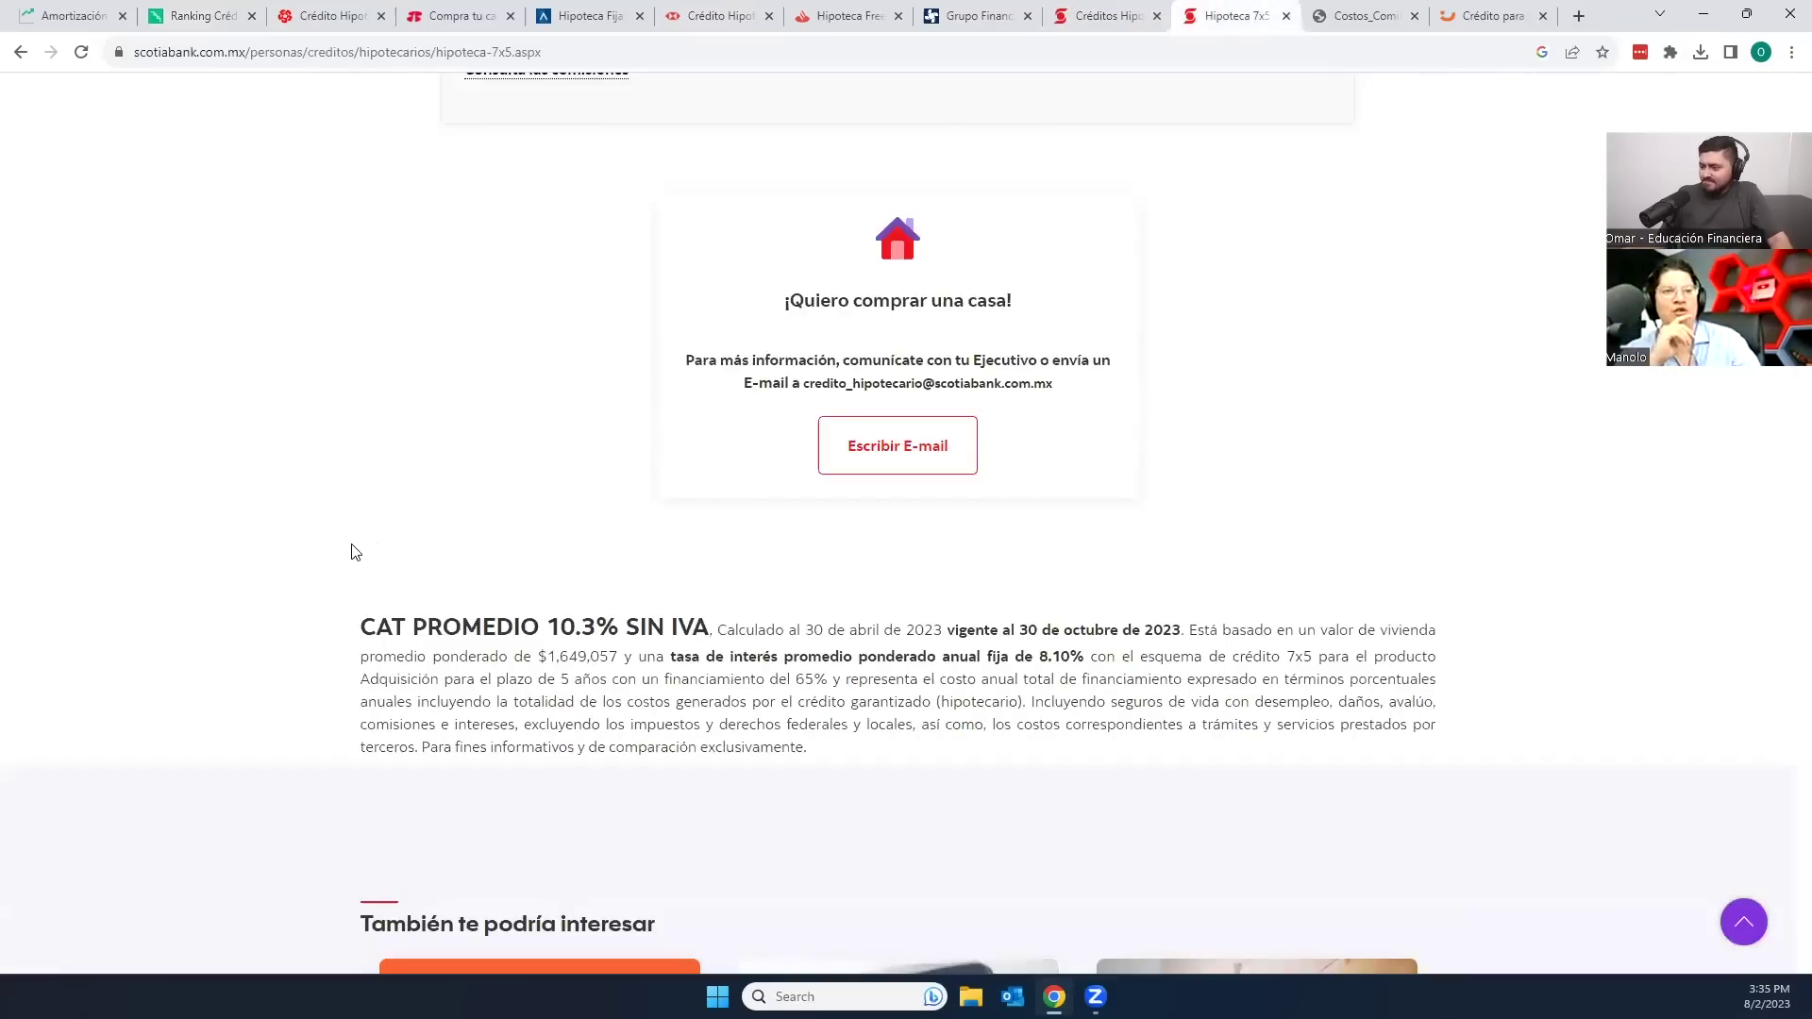
scroll(355, 552, "up", 20)
scroll(355, 553, "up", 8)
left_click_drag(674, 605, 744, 618)
left_click(741, 648)
scroll(742, 648, "up", 1)
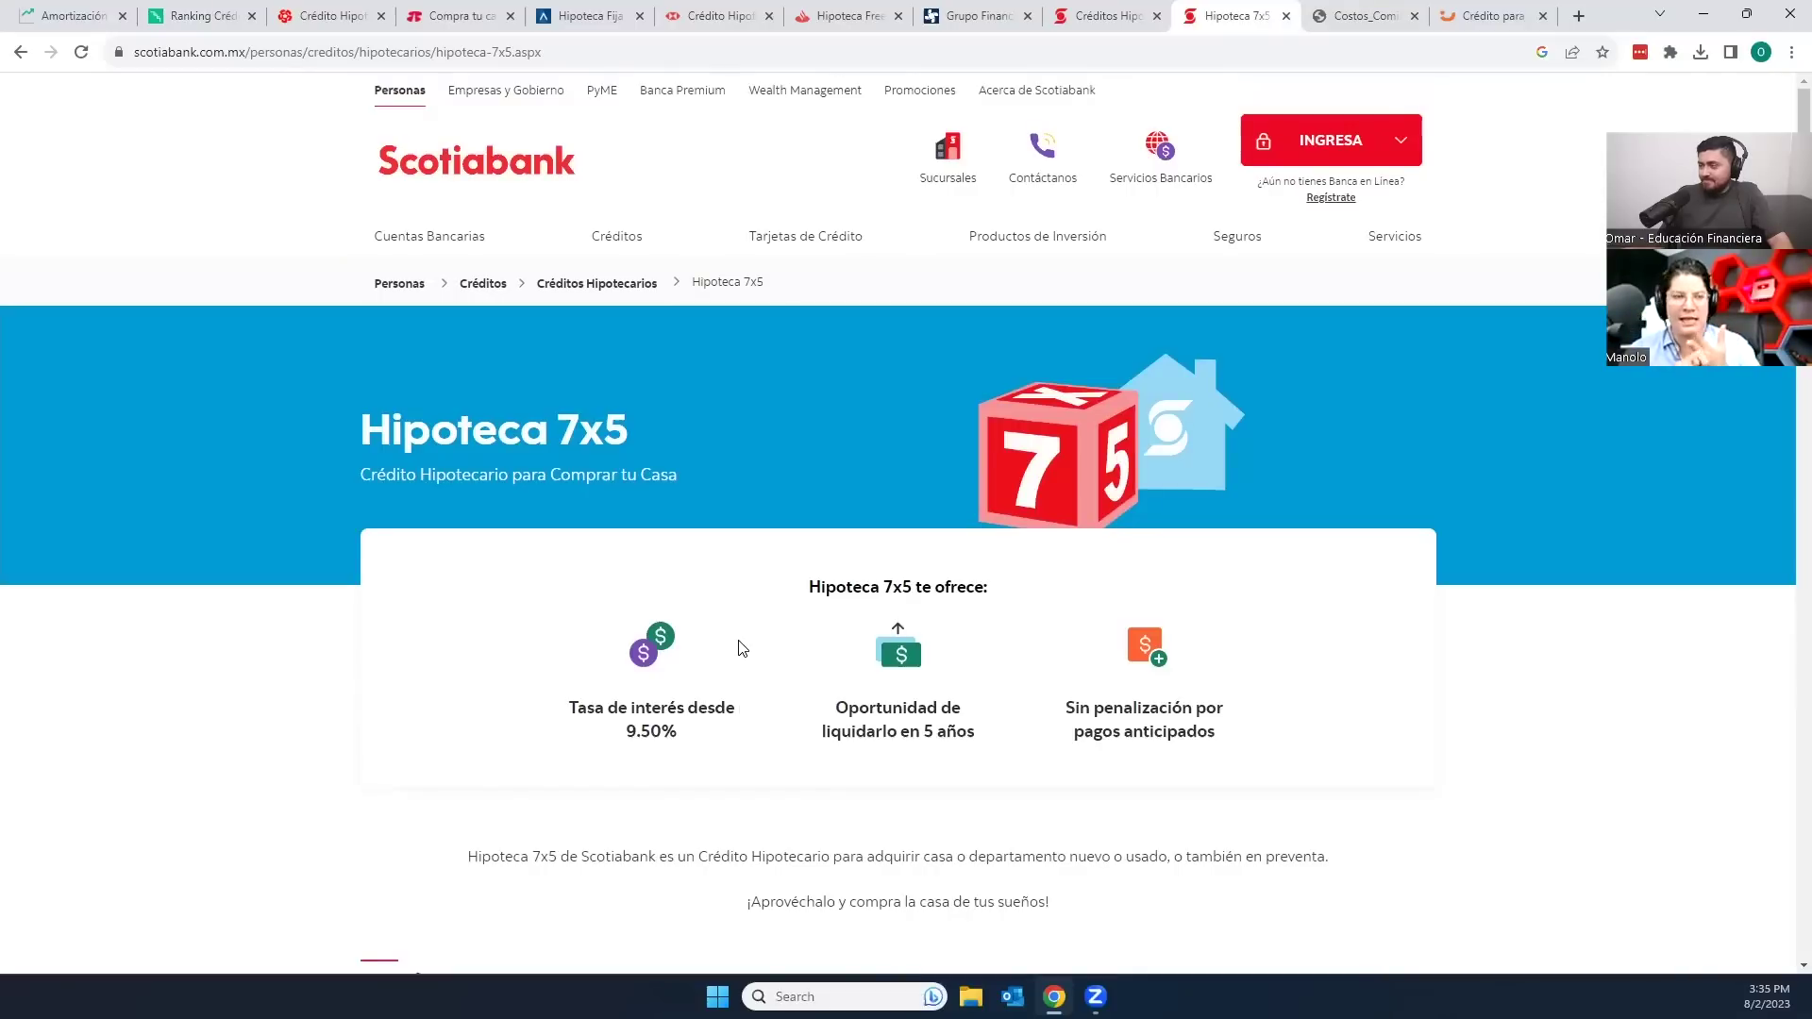
scroll(742, 648, "down", 1)
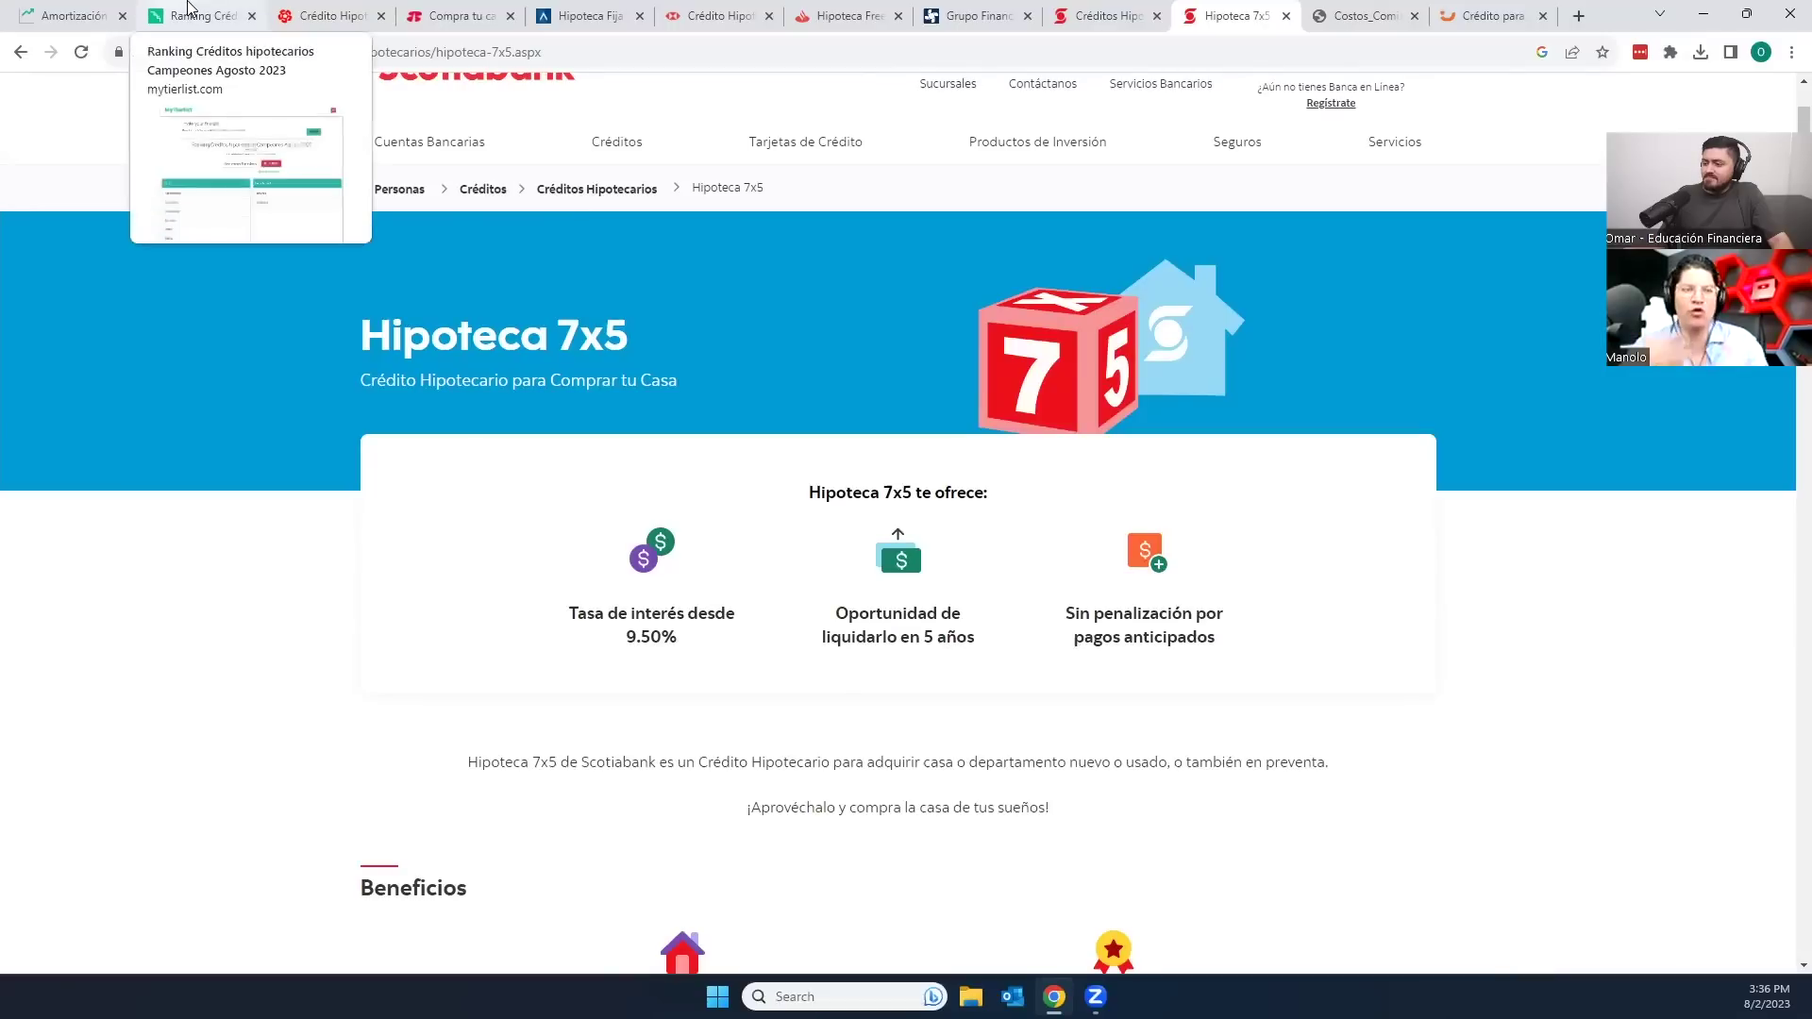
Step: Examine the payment term in the features table of Inbursa's Inburcasa mortgage page
key("ctrl+2")
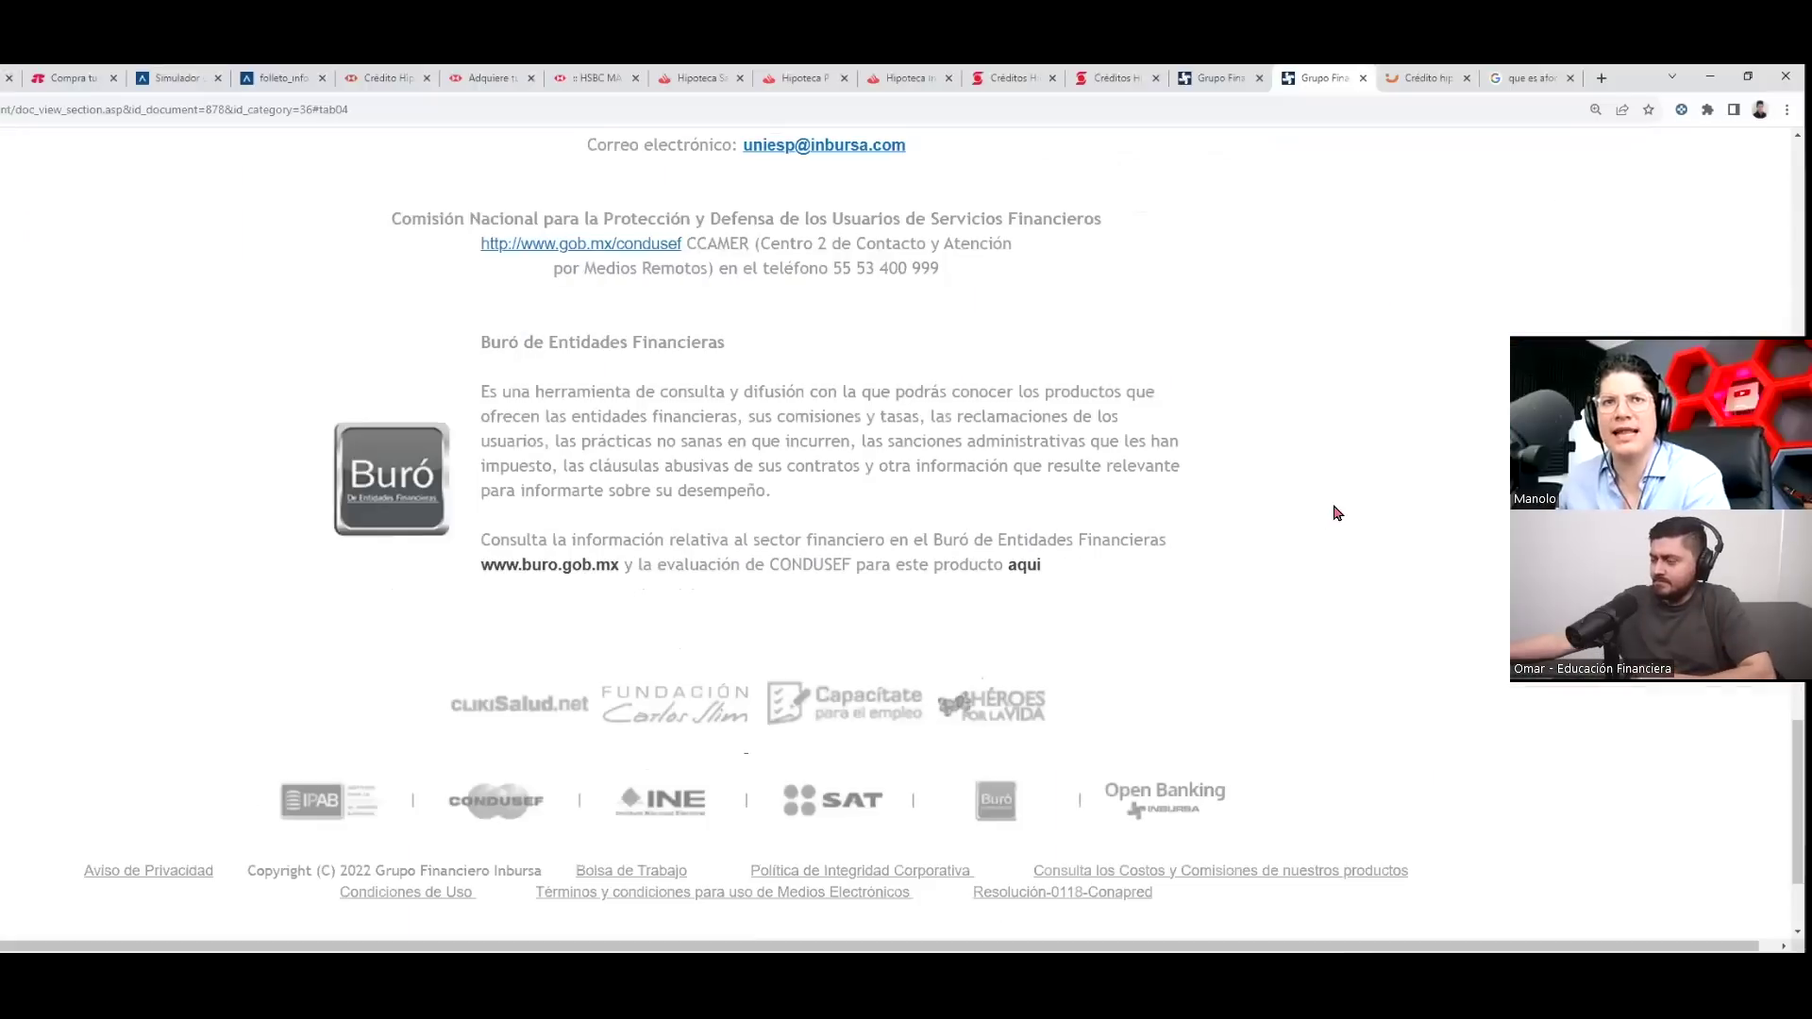
scroll(1344, 509, "up", 2)
scroll(1343, 513, "up", 15)
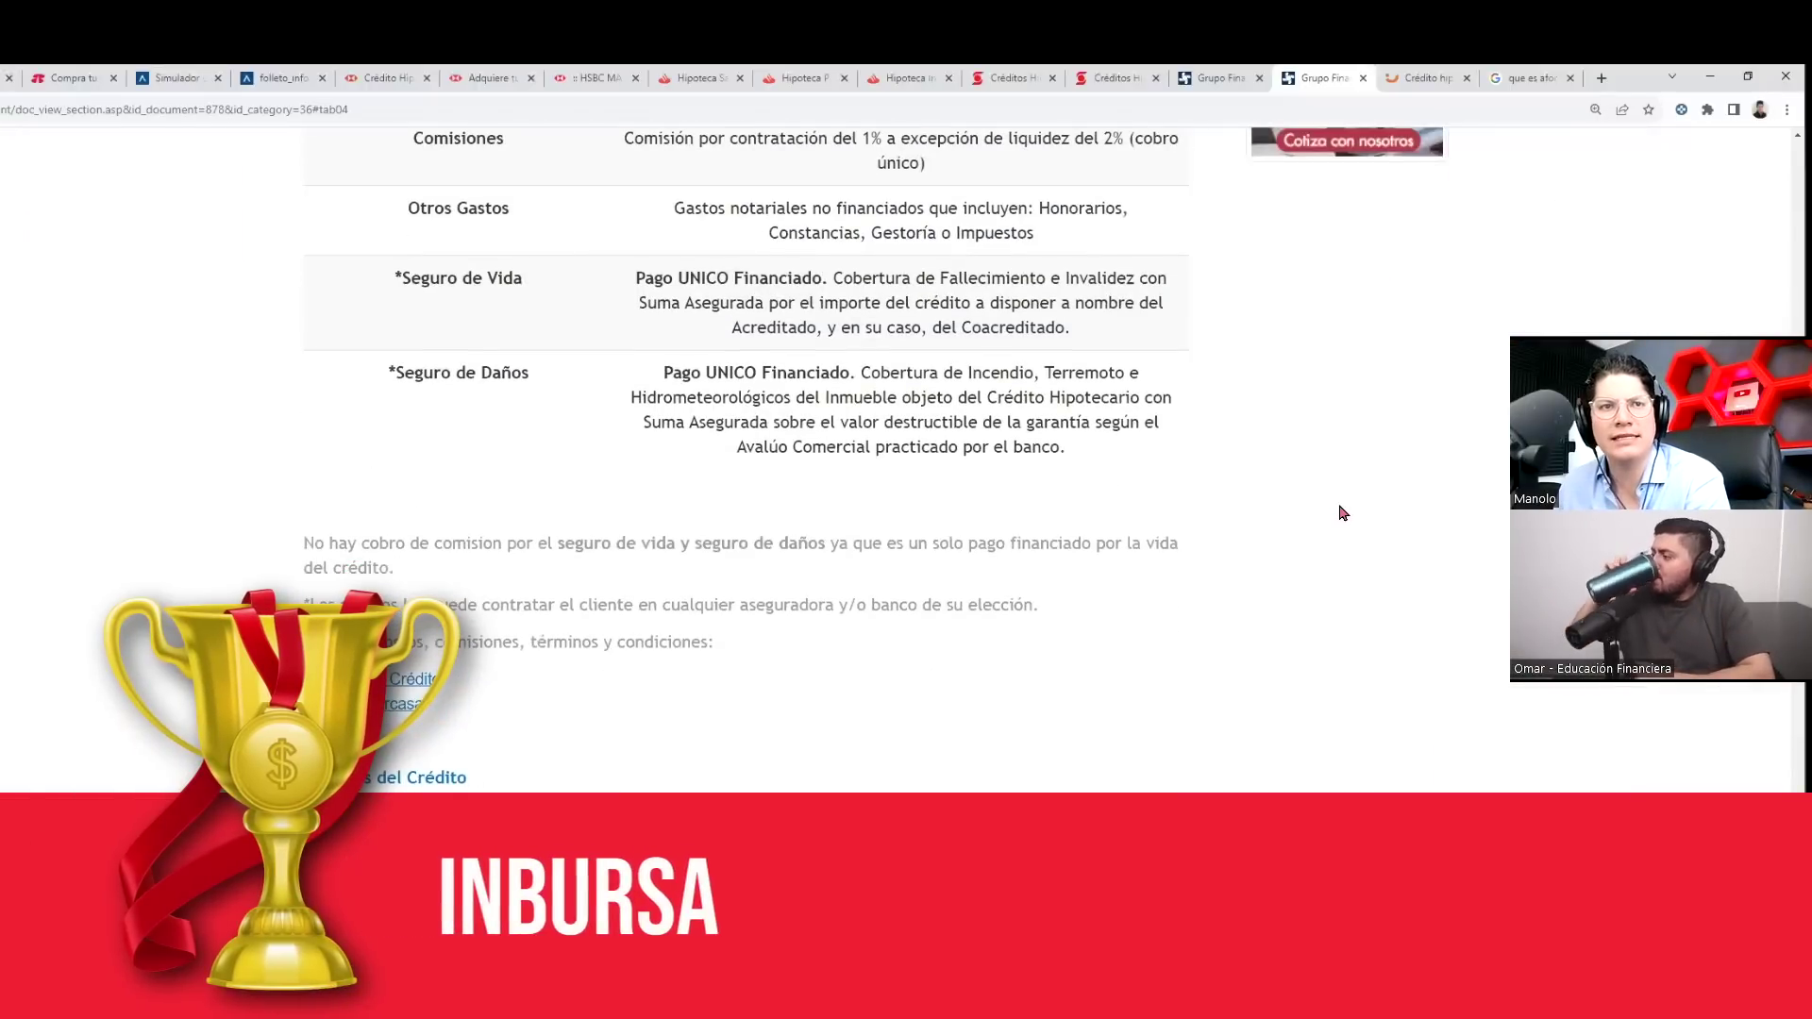
scroll(1340, 515, "down", 1)
scroll(1302, 510, "up", 8)
scroll(1257, 506, "down", 4)
left_click_drag(942, 317, 856, 321)
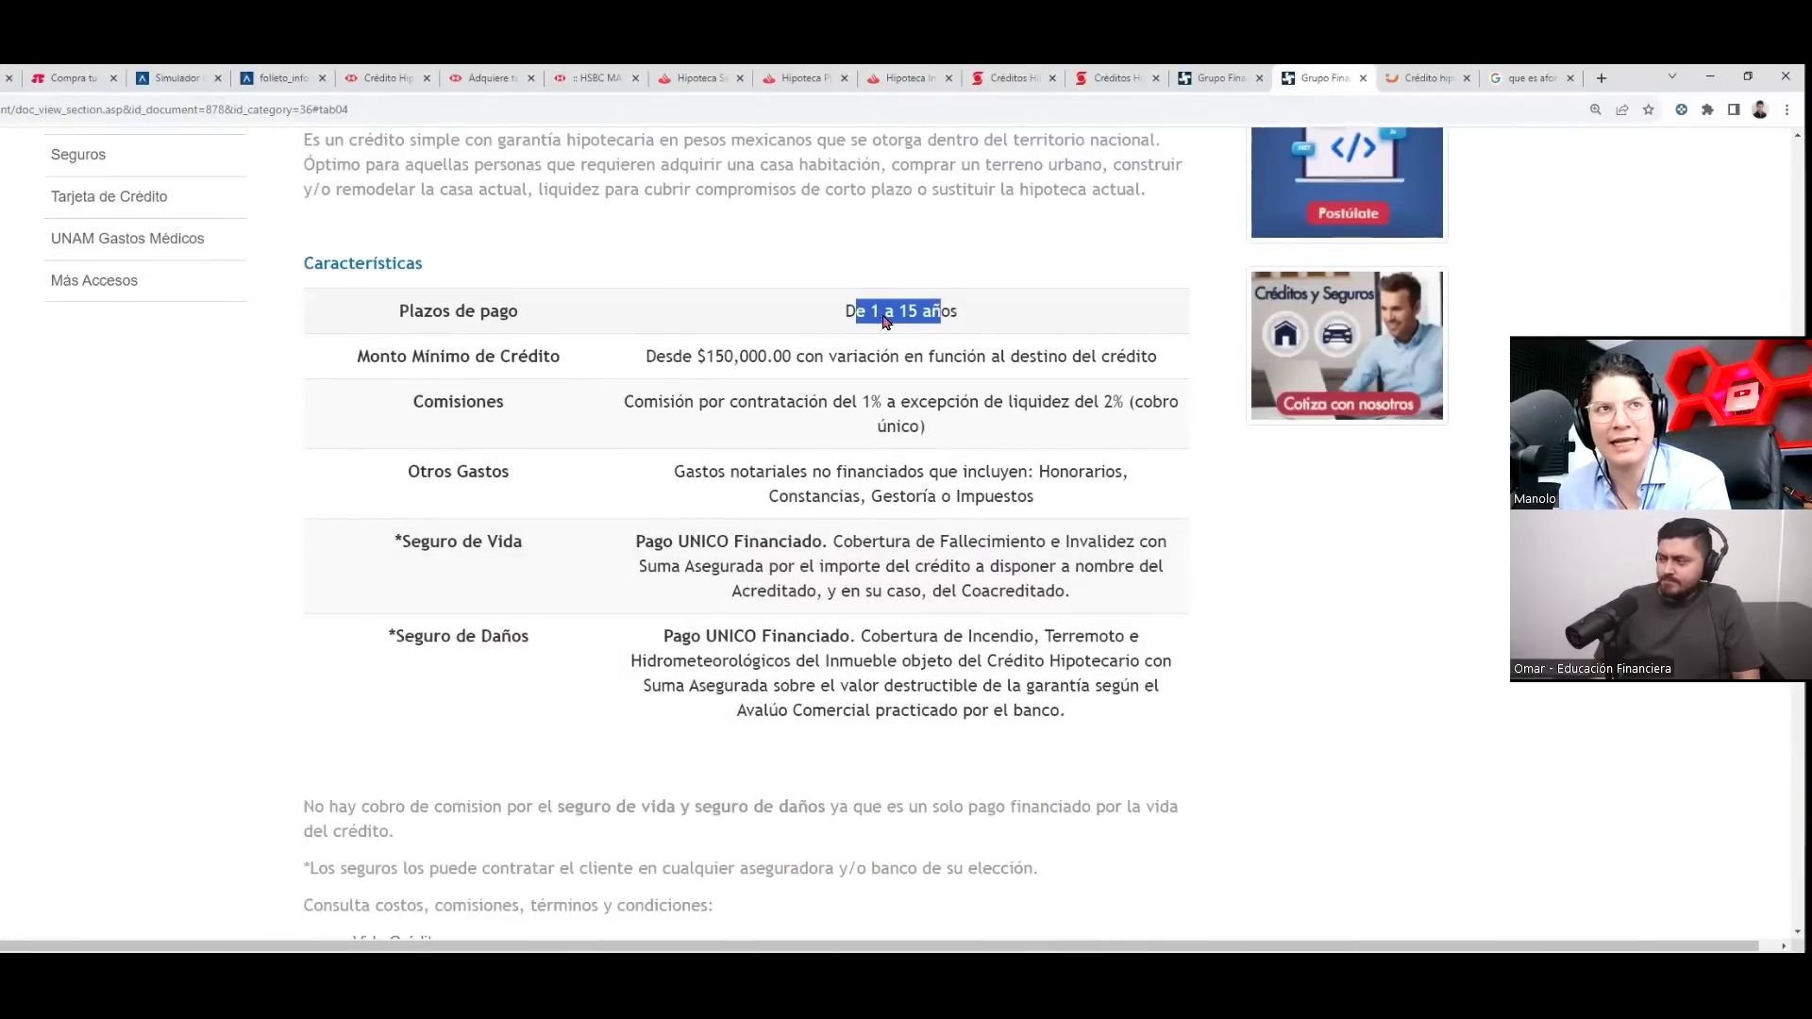
scroll(526, 425, "up", 6)
scroll(920, 471, "down", 5)
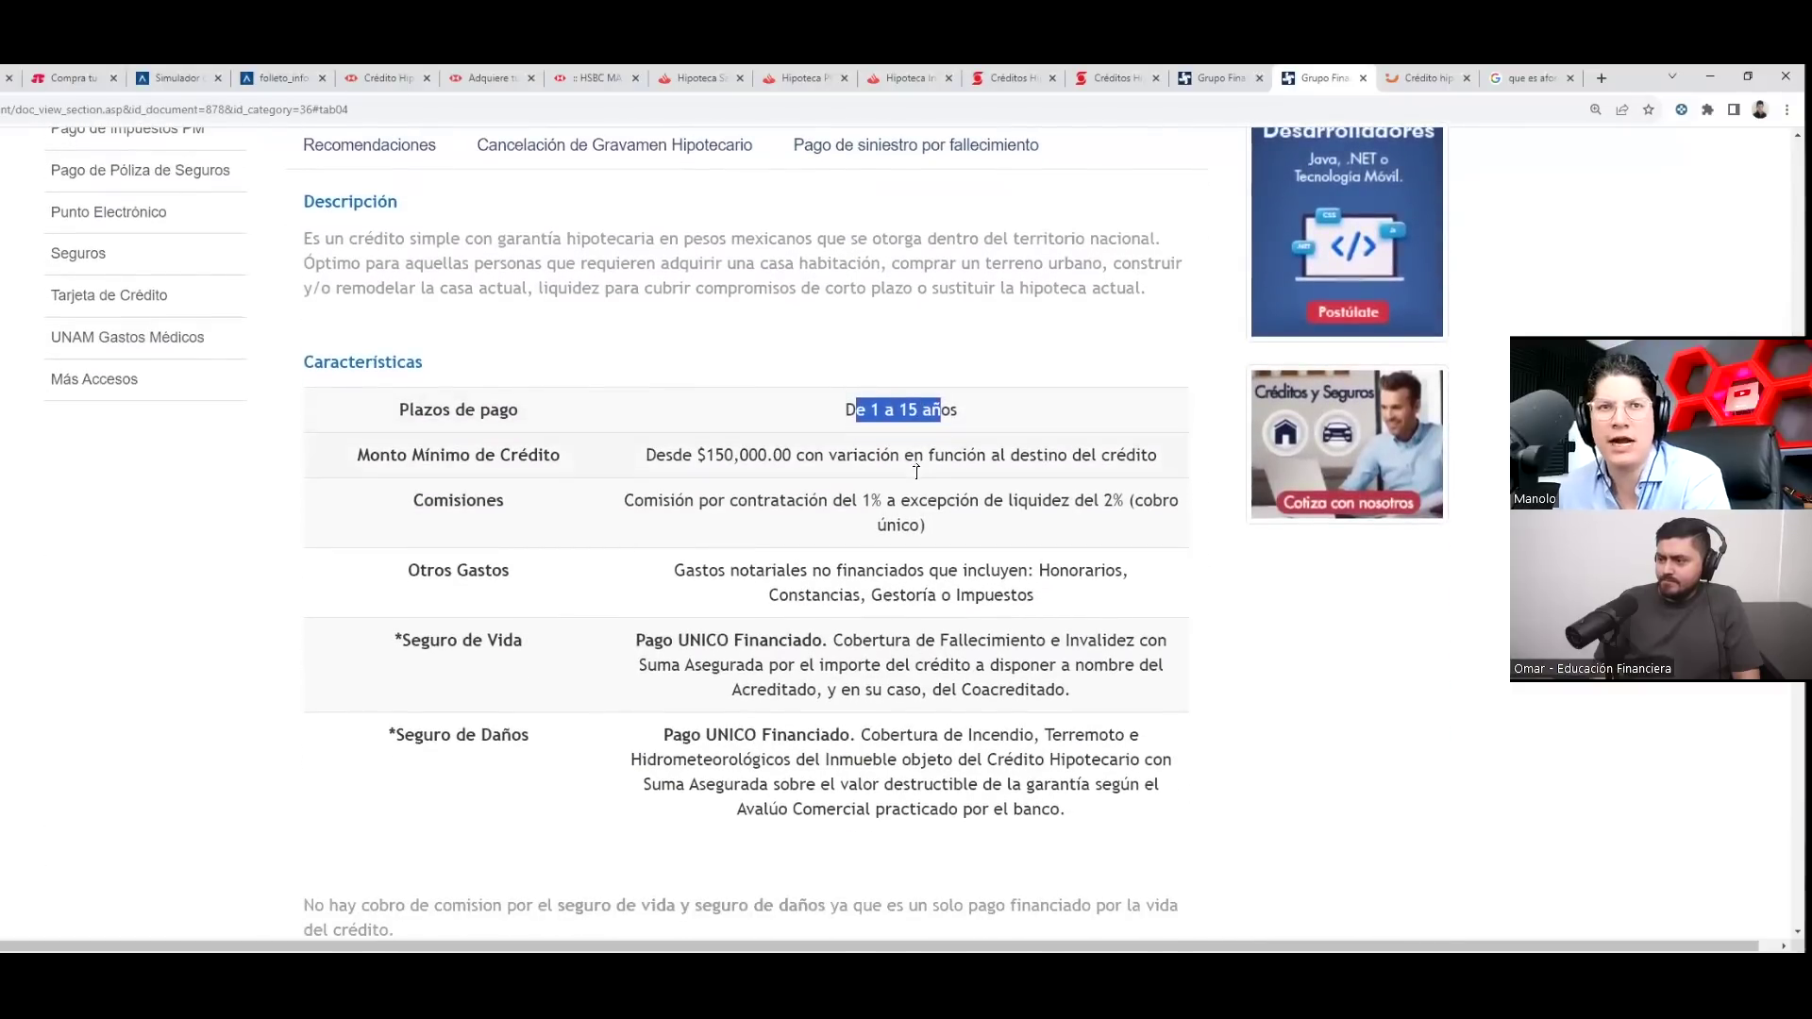
Step: Review the commissions, other expenses, and life and damage insurance conditions in the Inburcasa features table
scroll(681, 462, "down", 1)
mouse_move(683, 494)
left_mouse_down()
mouse_move(682, 477)
mouse_move(753, 472)
mouse_move(683, 484)
left_mouse_up()
left_click(683, 484)
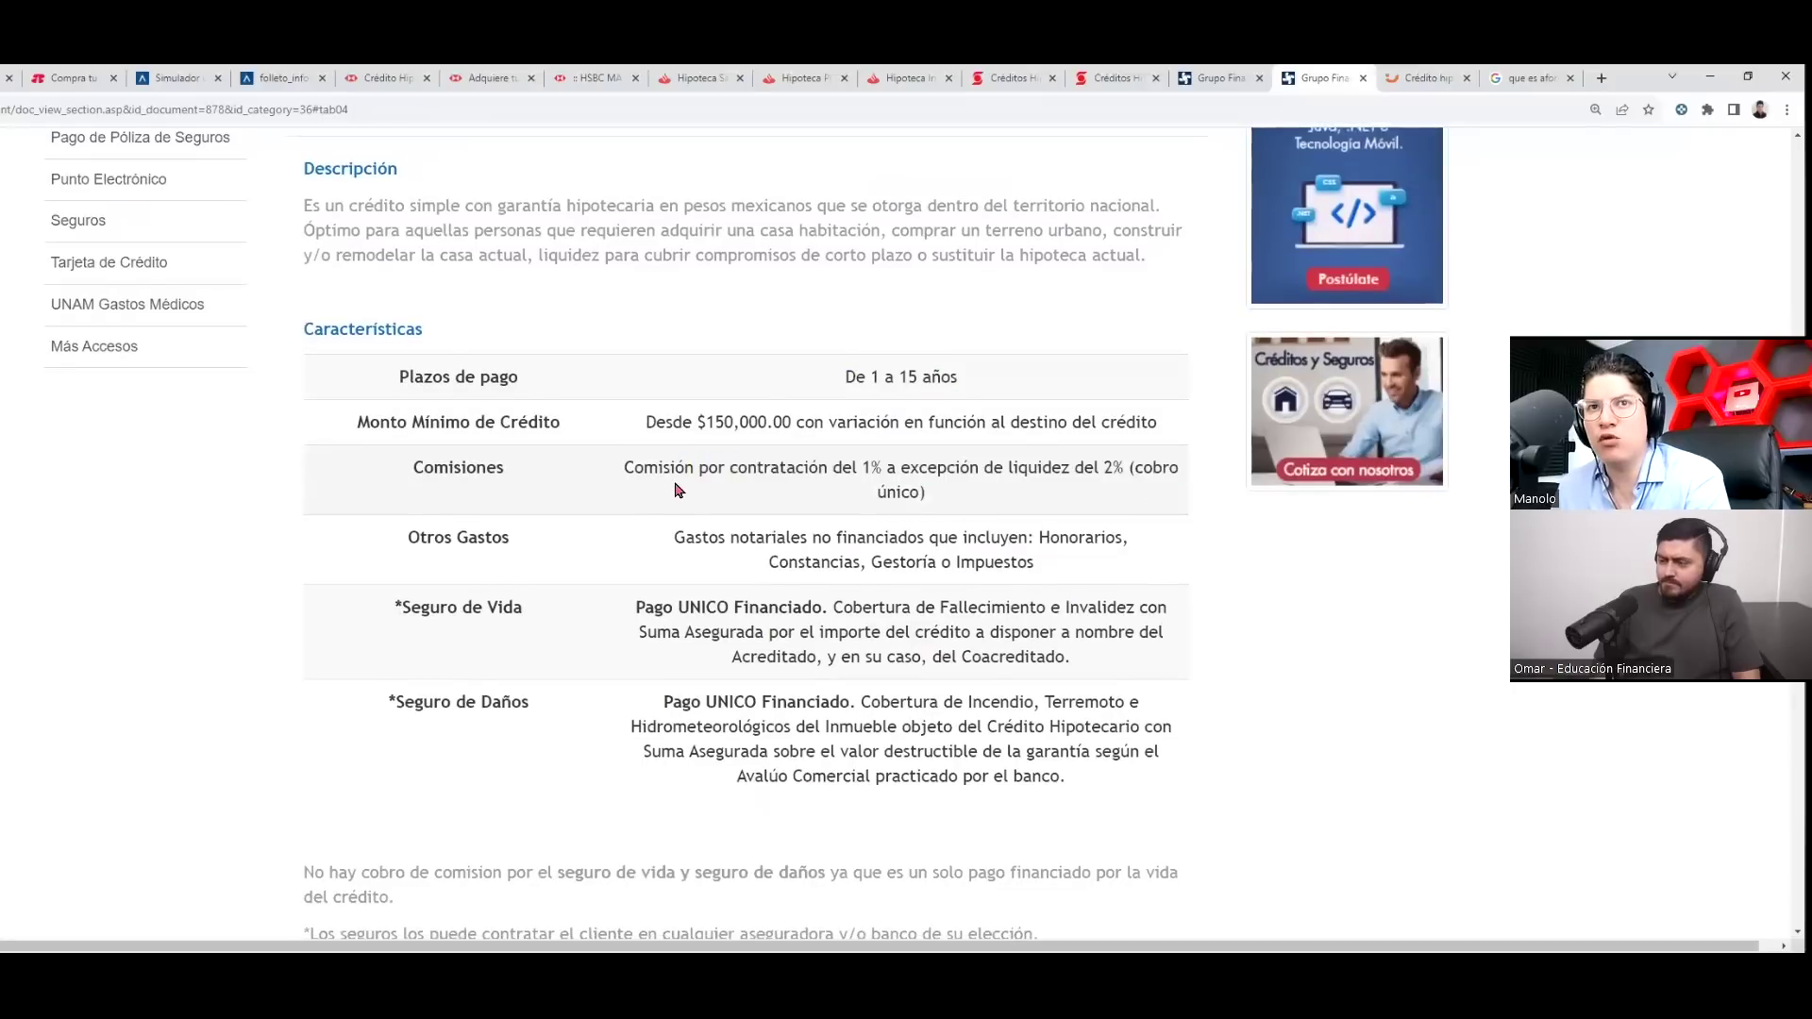
scroll(676, 484, "down", 1)
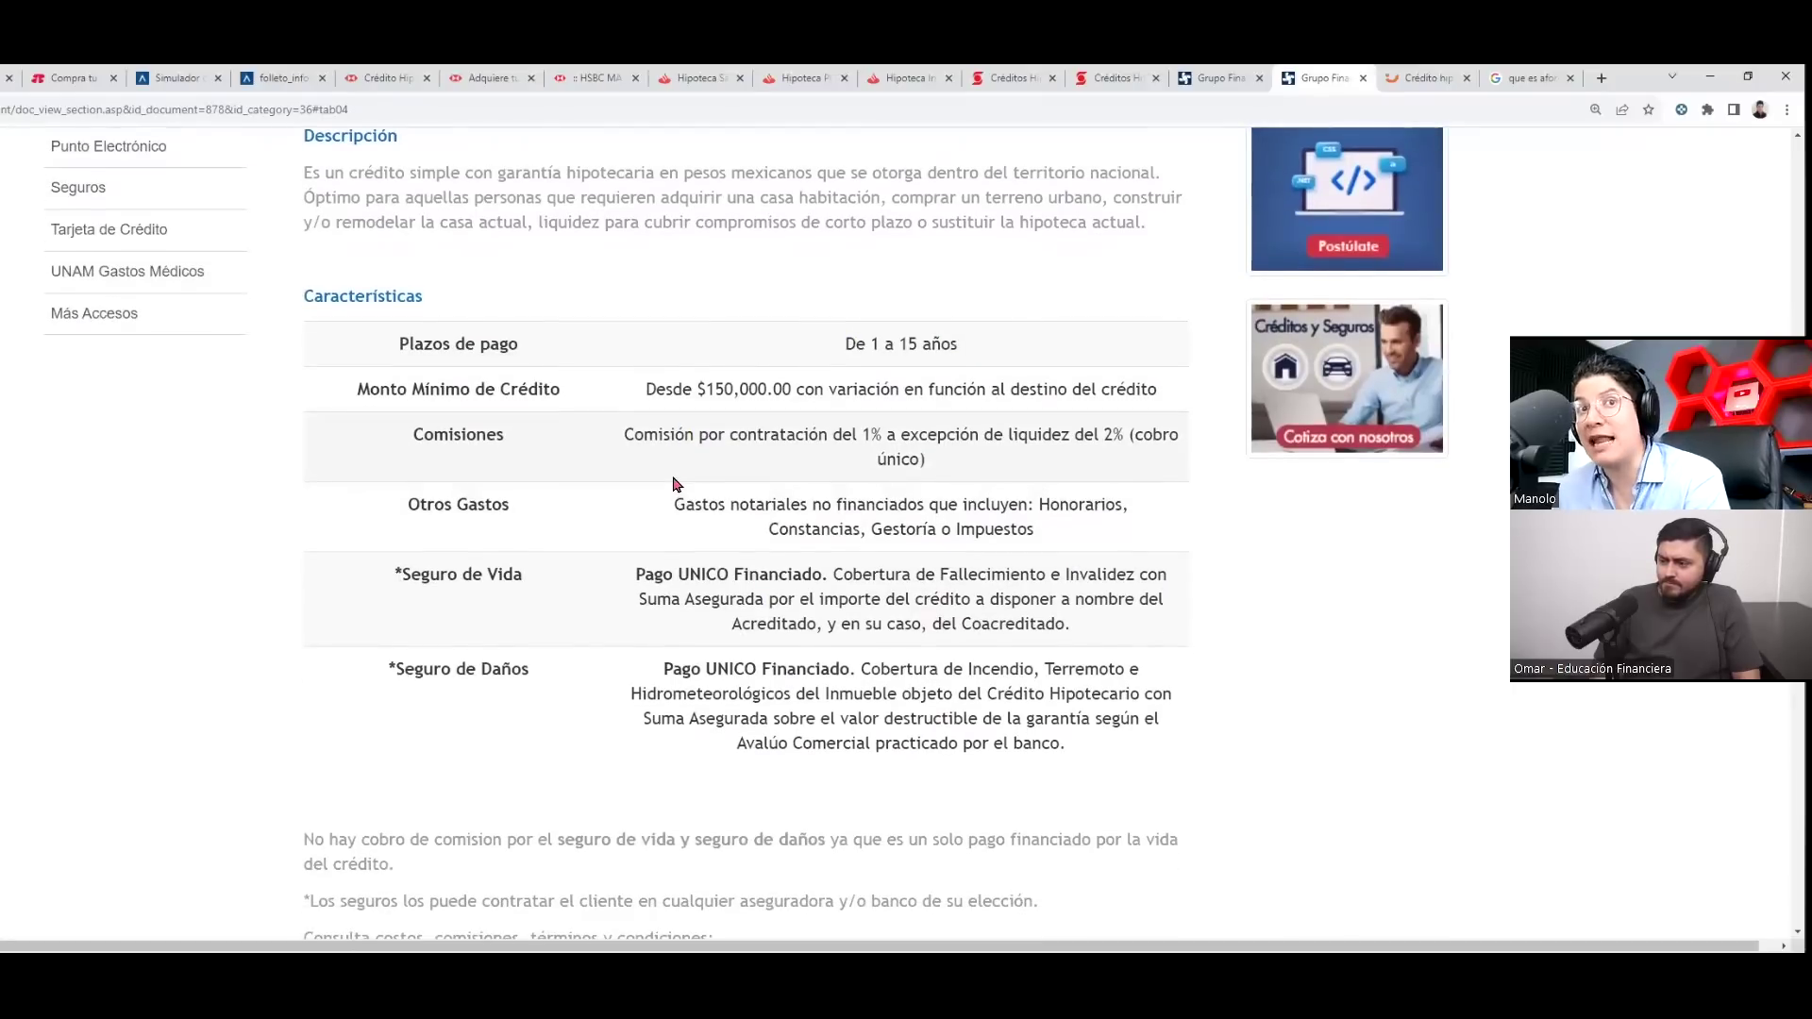
scroll(676, 484, "down", 1)
scroll(674, 477, "down", 3)
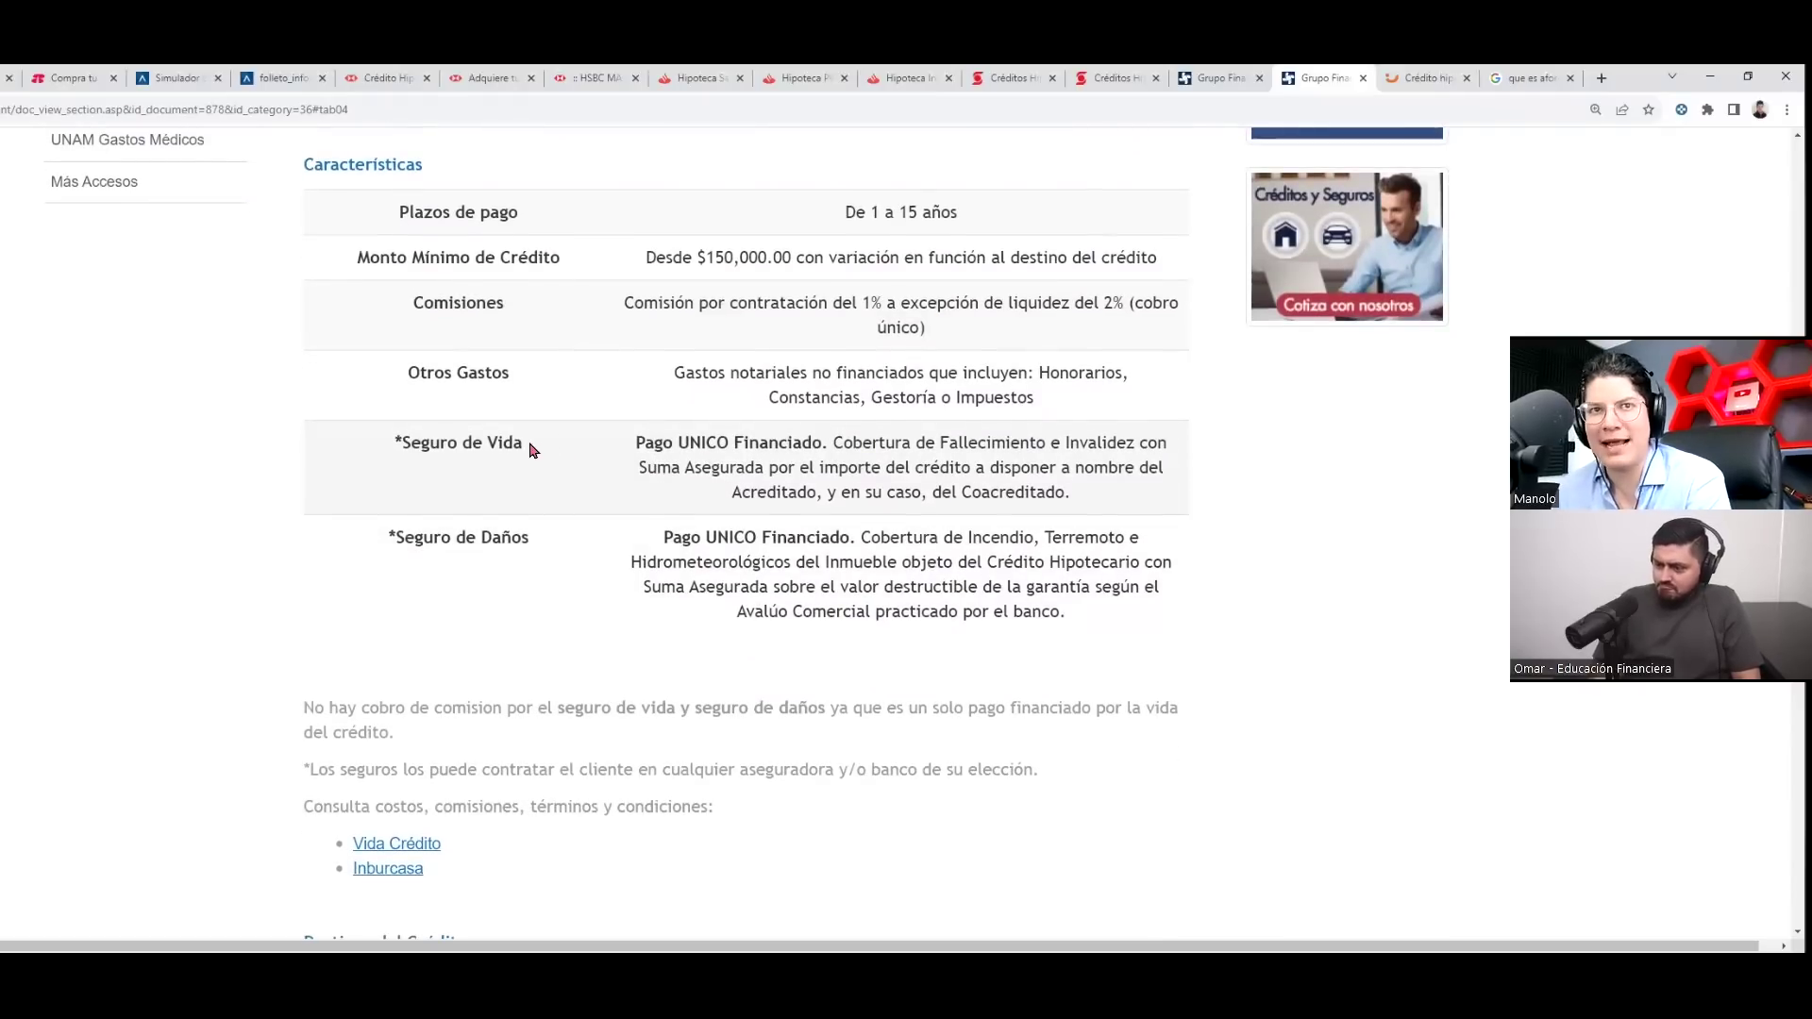
Step: Read the date and the Media, Residencial and Residencial Plus home values in the note on Inburcasa's average CAT
scroll(531, 450, "down", 7)
scroll(828, 547, "down", 3)
left_click_drag(316, 358, 545, 402)
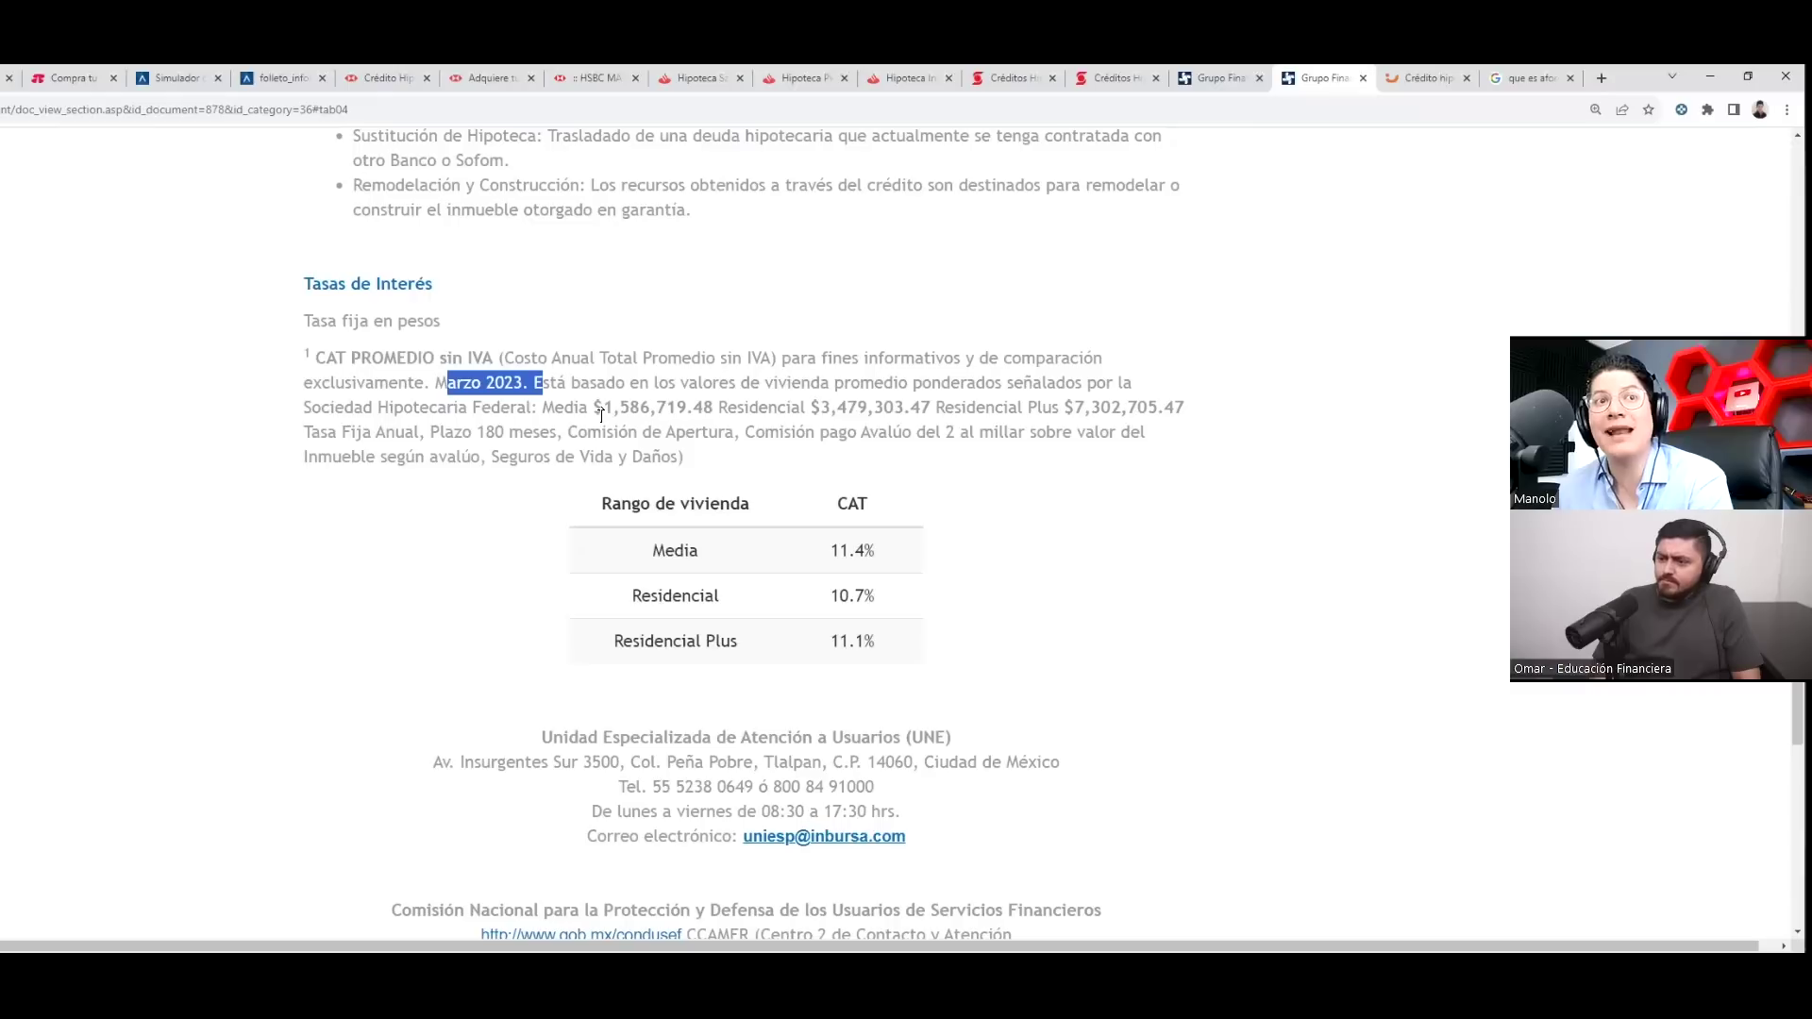
left_click_drag(564, 409, 620, 418)
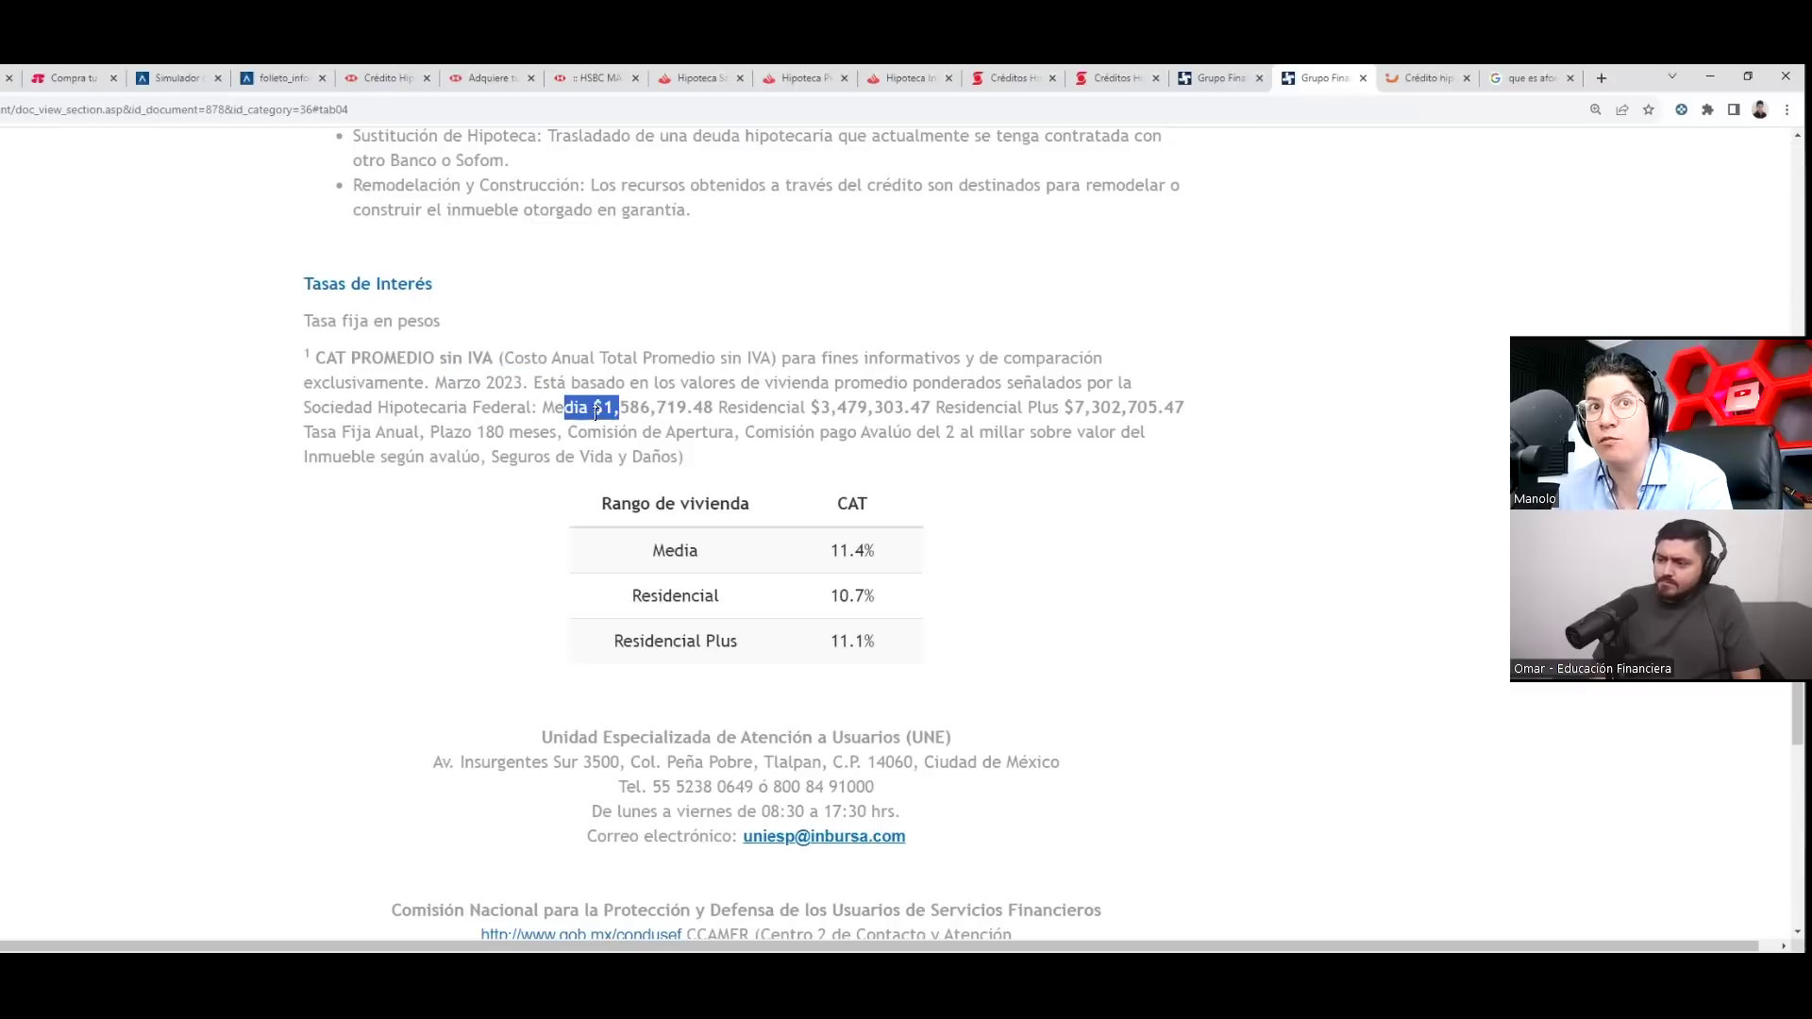
left_click_drag(805, 412, 952, 413)
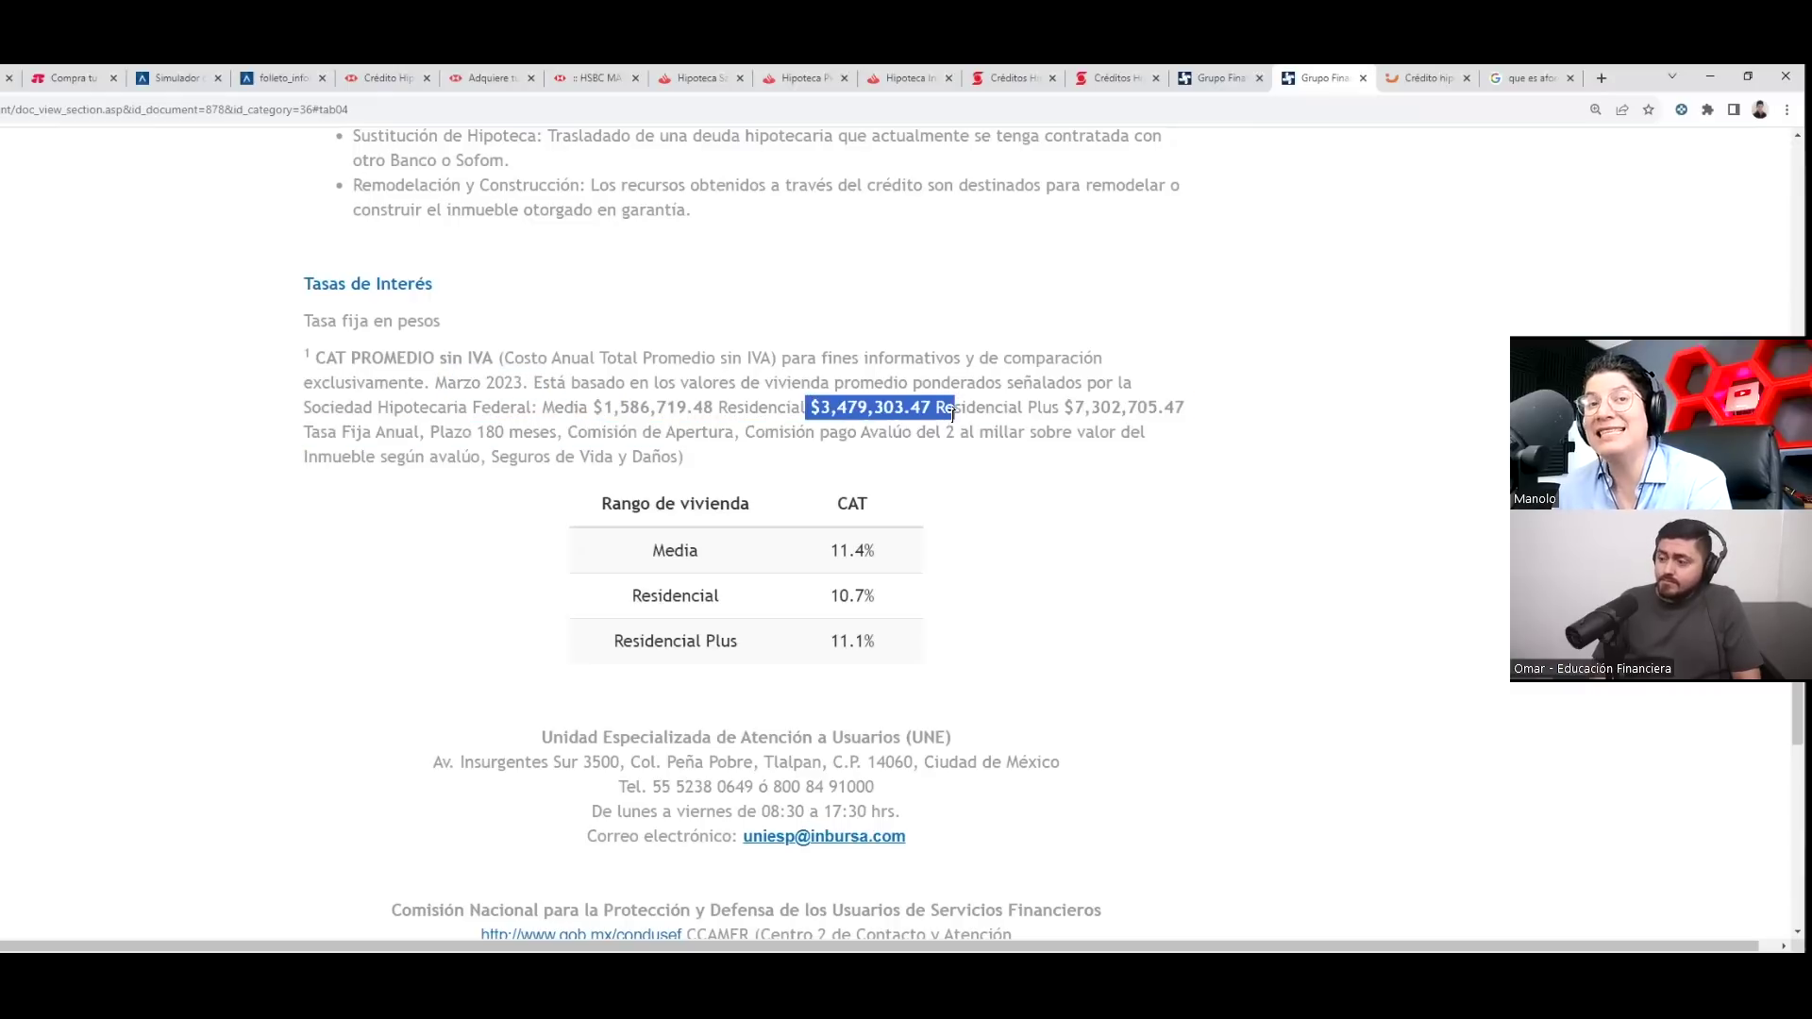
left_click_drag(1064, 411, 1171, 416)
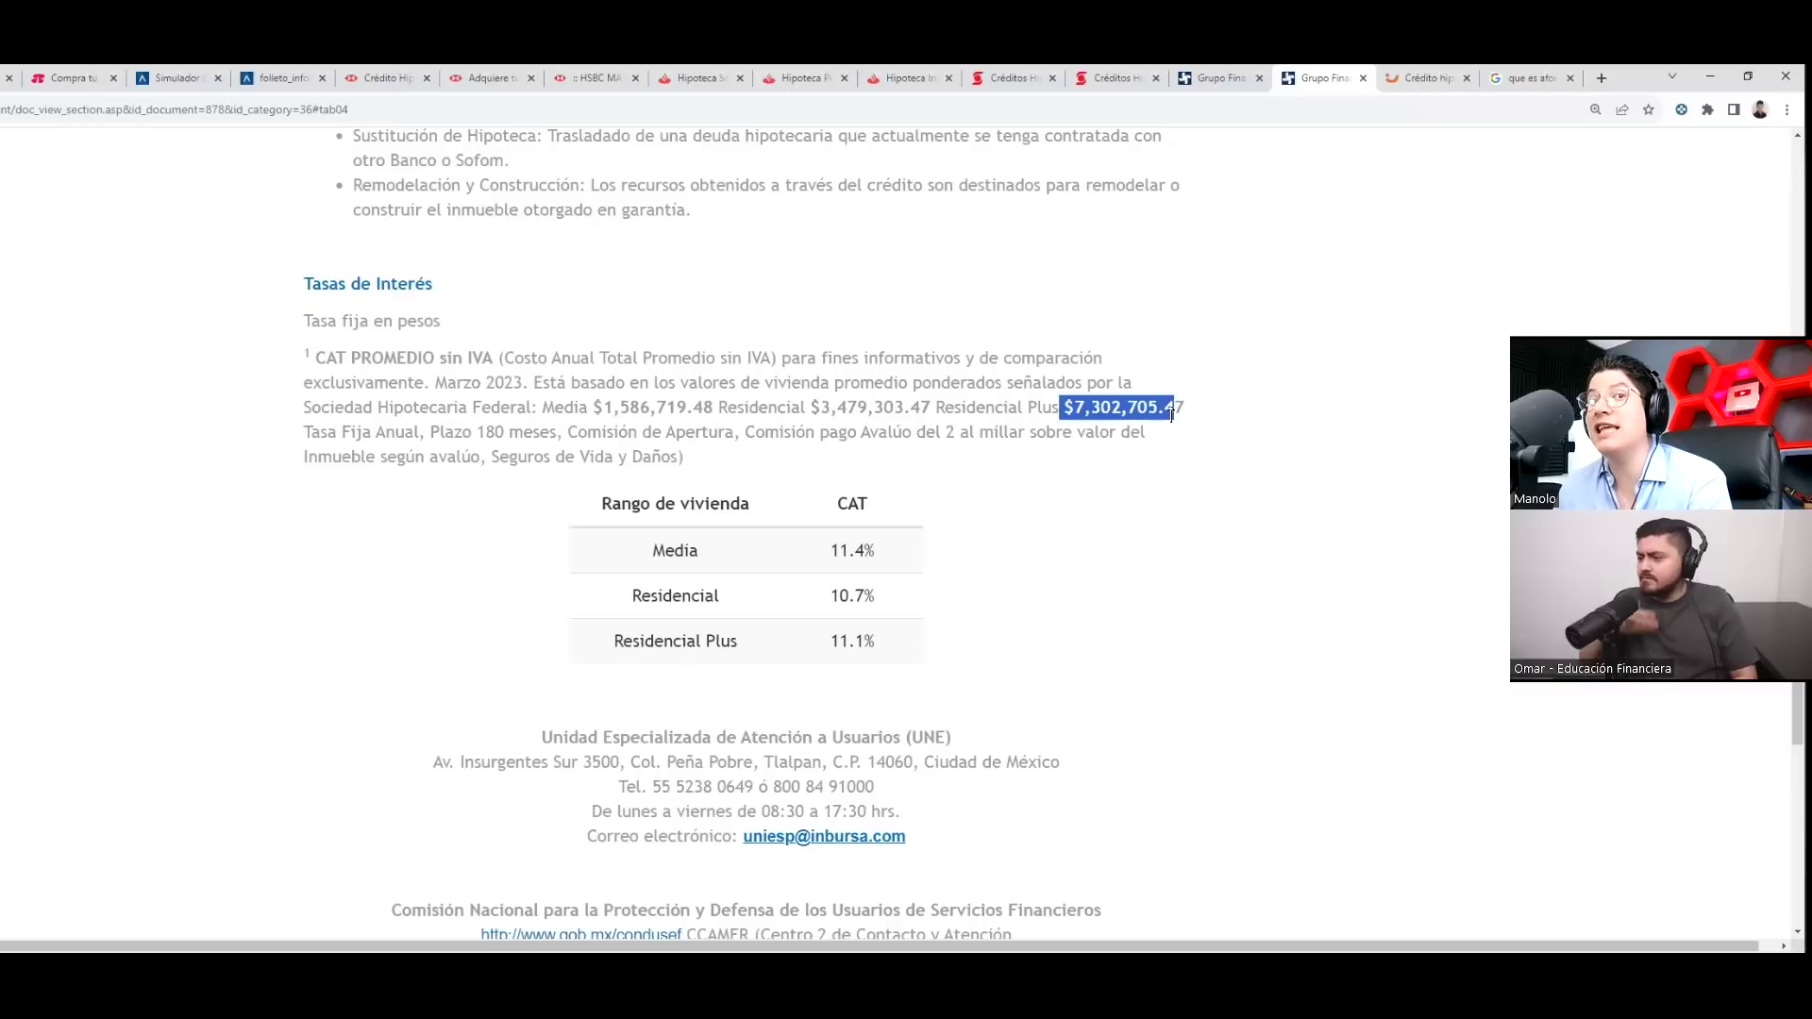
scroll(1151, 524, "down", 1)
scroll(1145, 522, "up", 1)
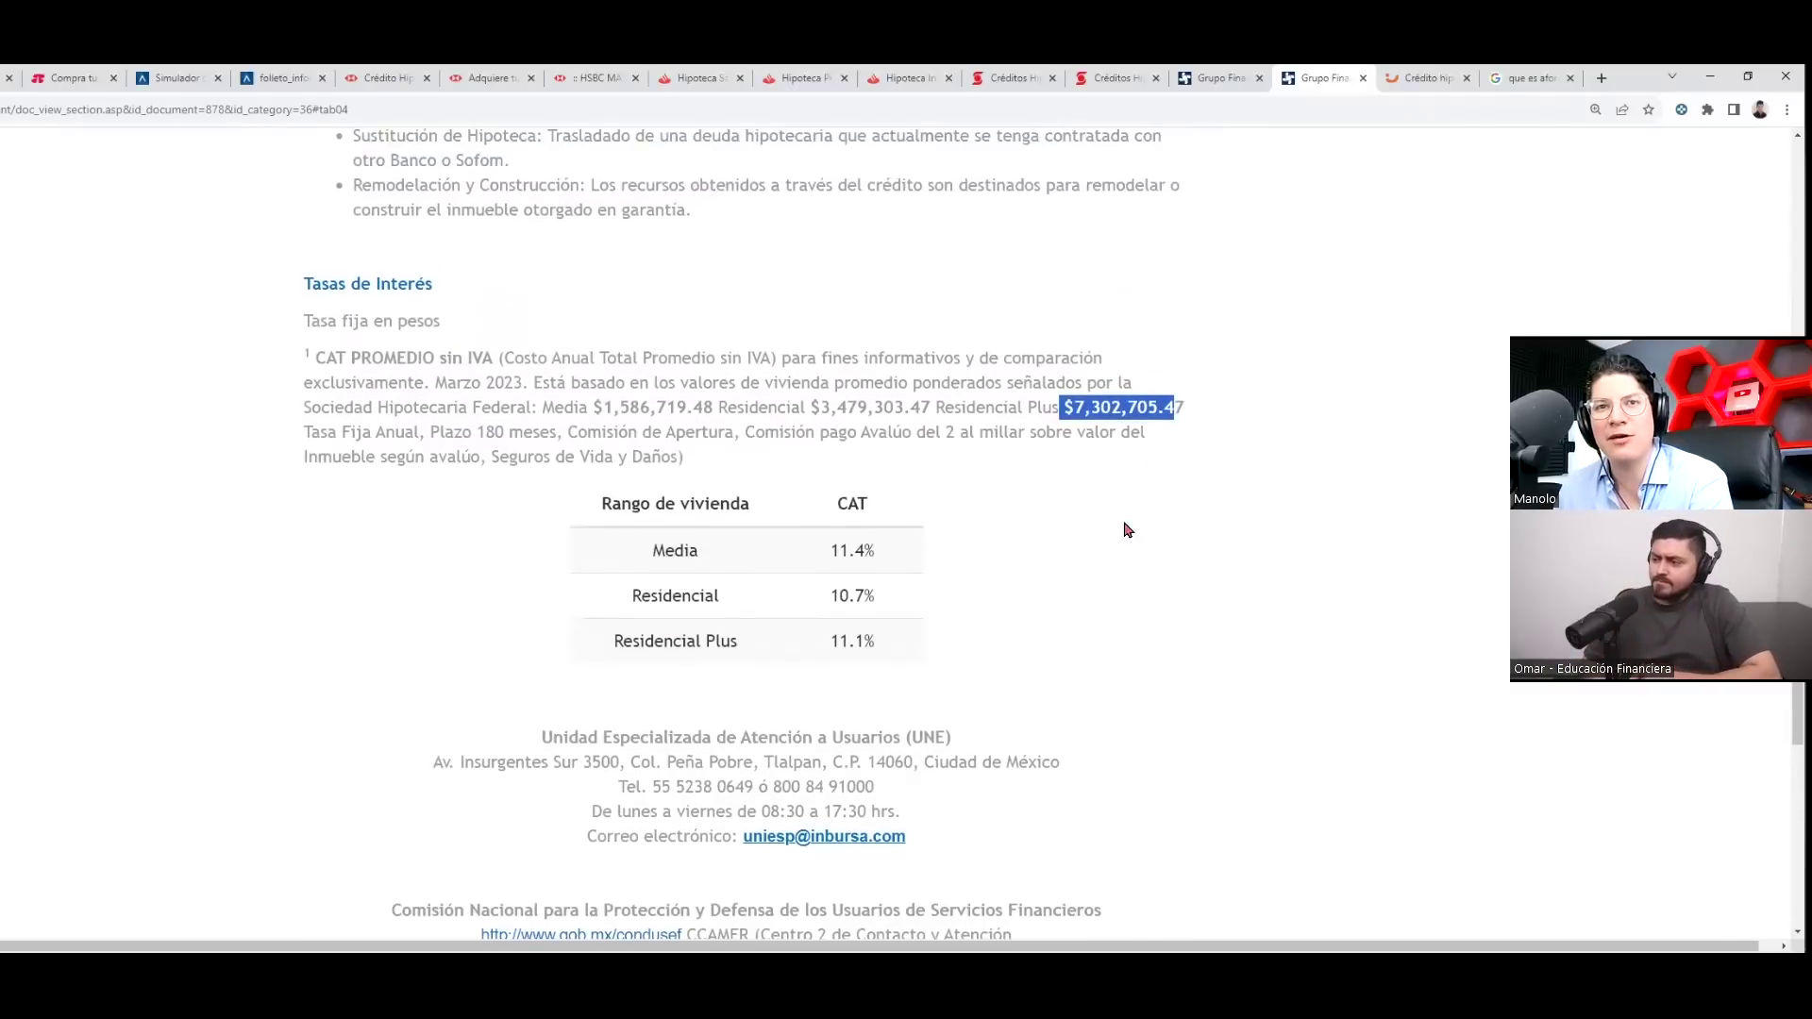
scroll(986, 578, "up", 2)
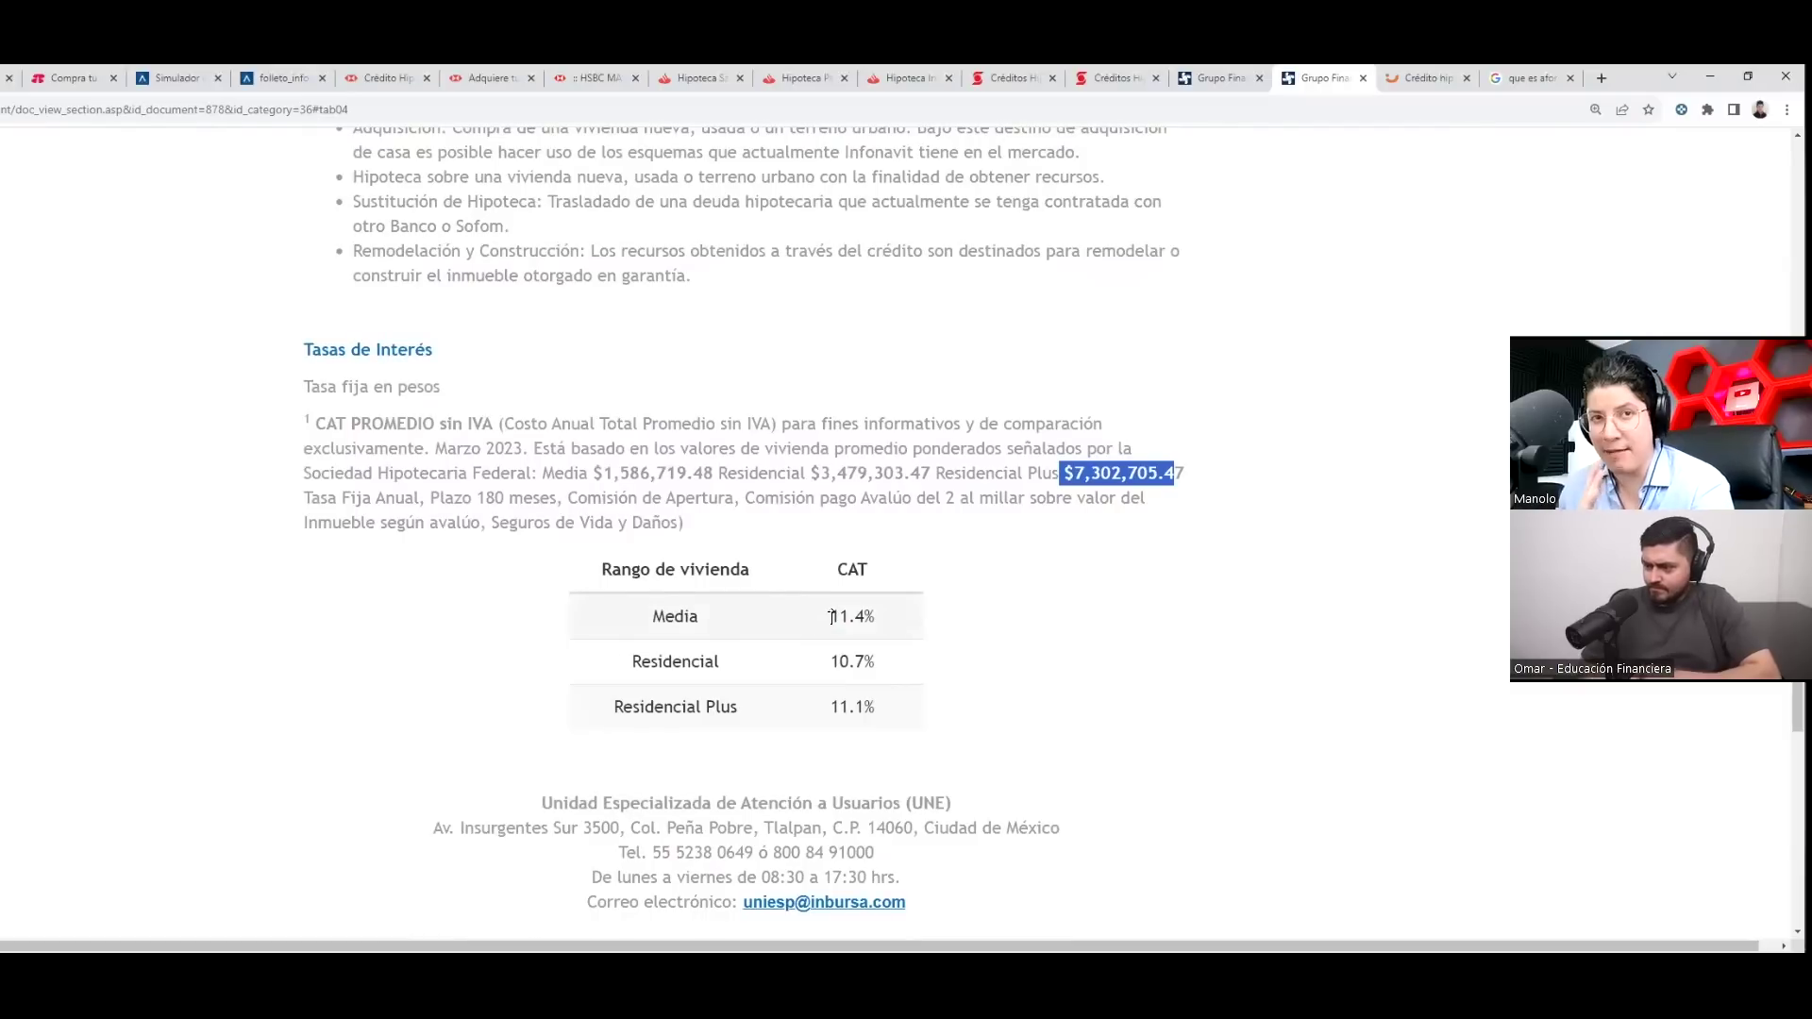
Step: Compare the CAT percentages for the Media, Residencial and Residencial Plus housing ranges in the Inburcasa rate table
left_click_drag(834, 617, 898, 614)
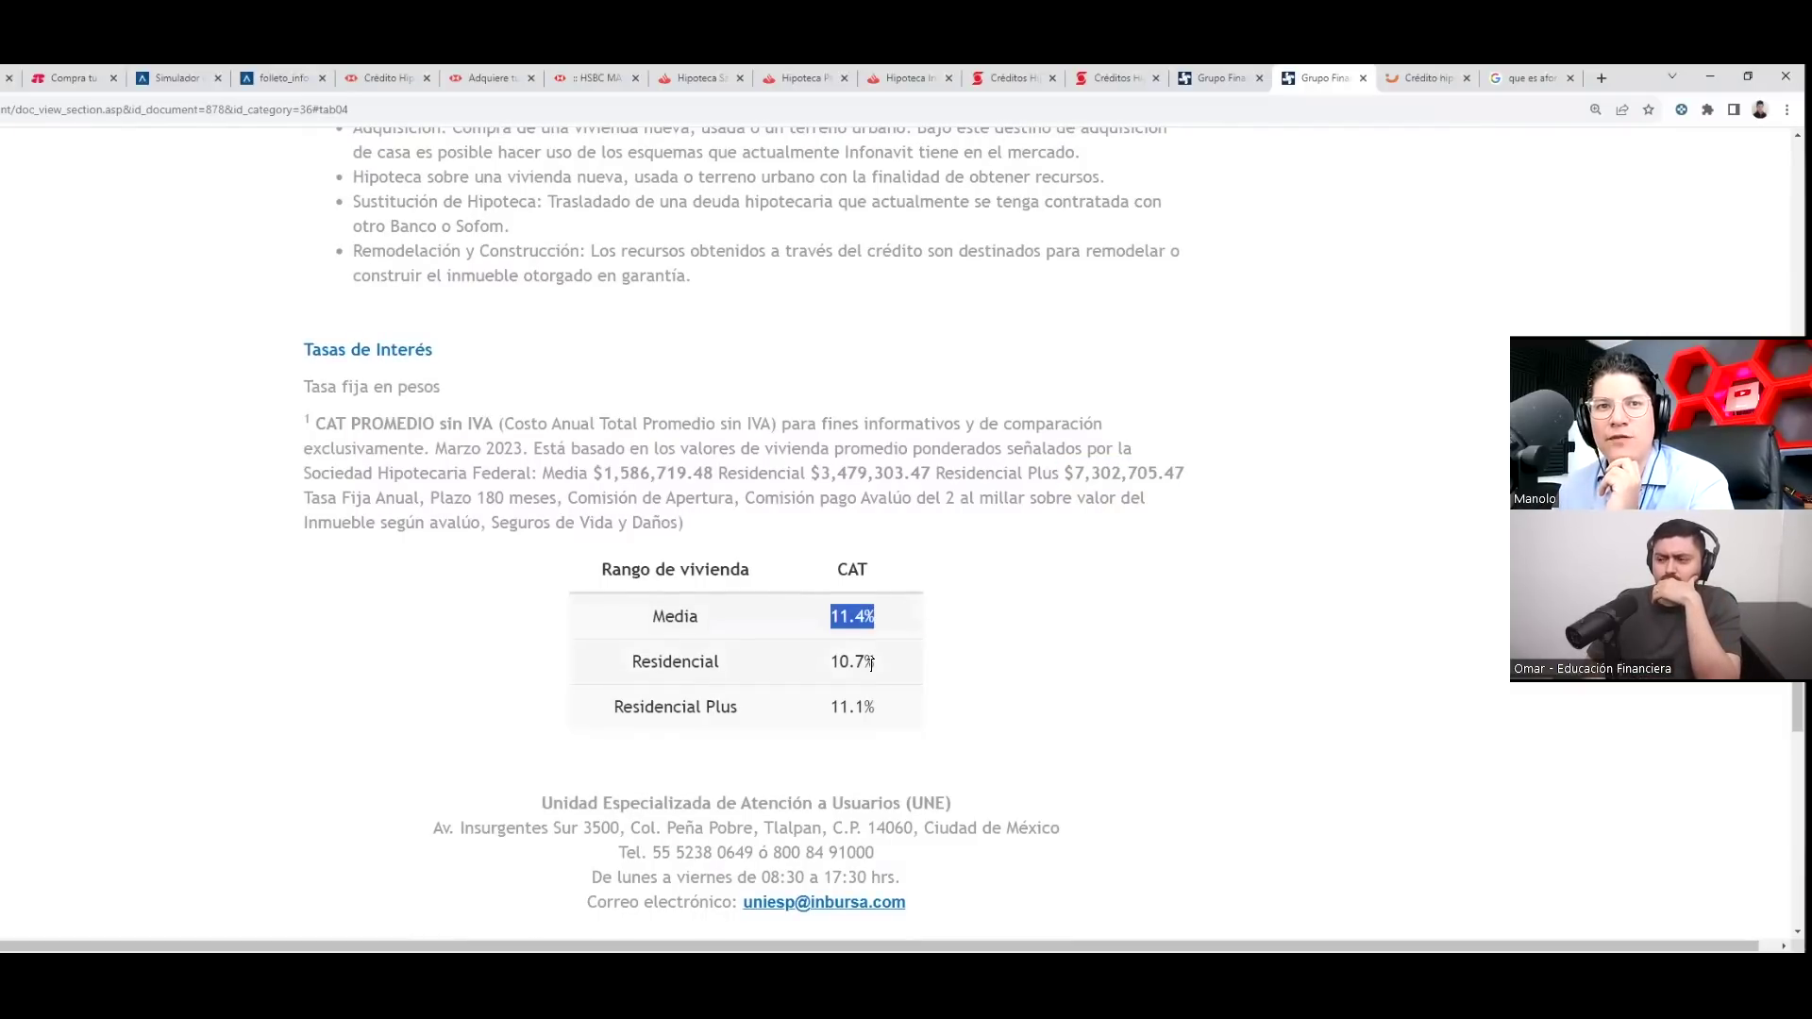
left_click_drag(881, 661, 810, 664)
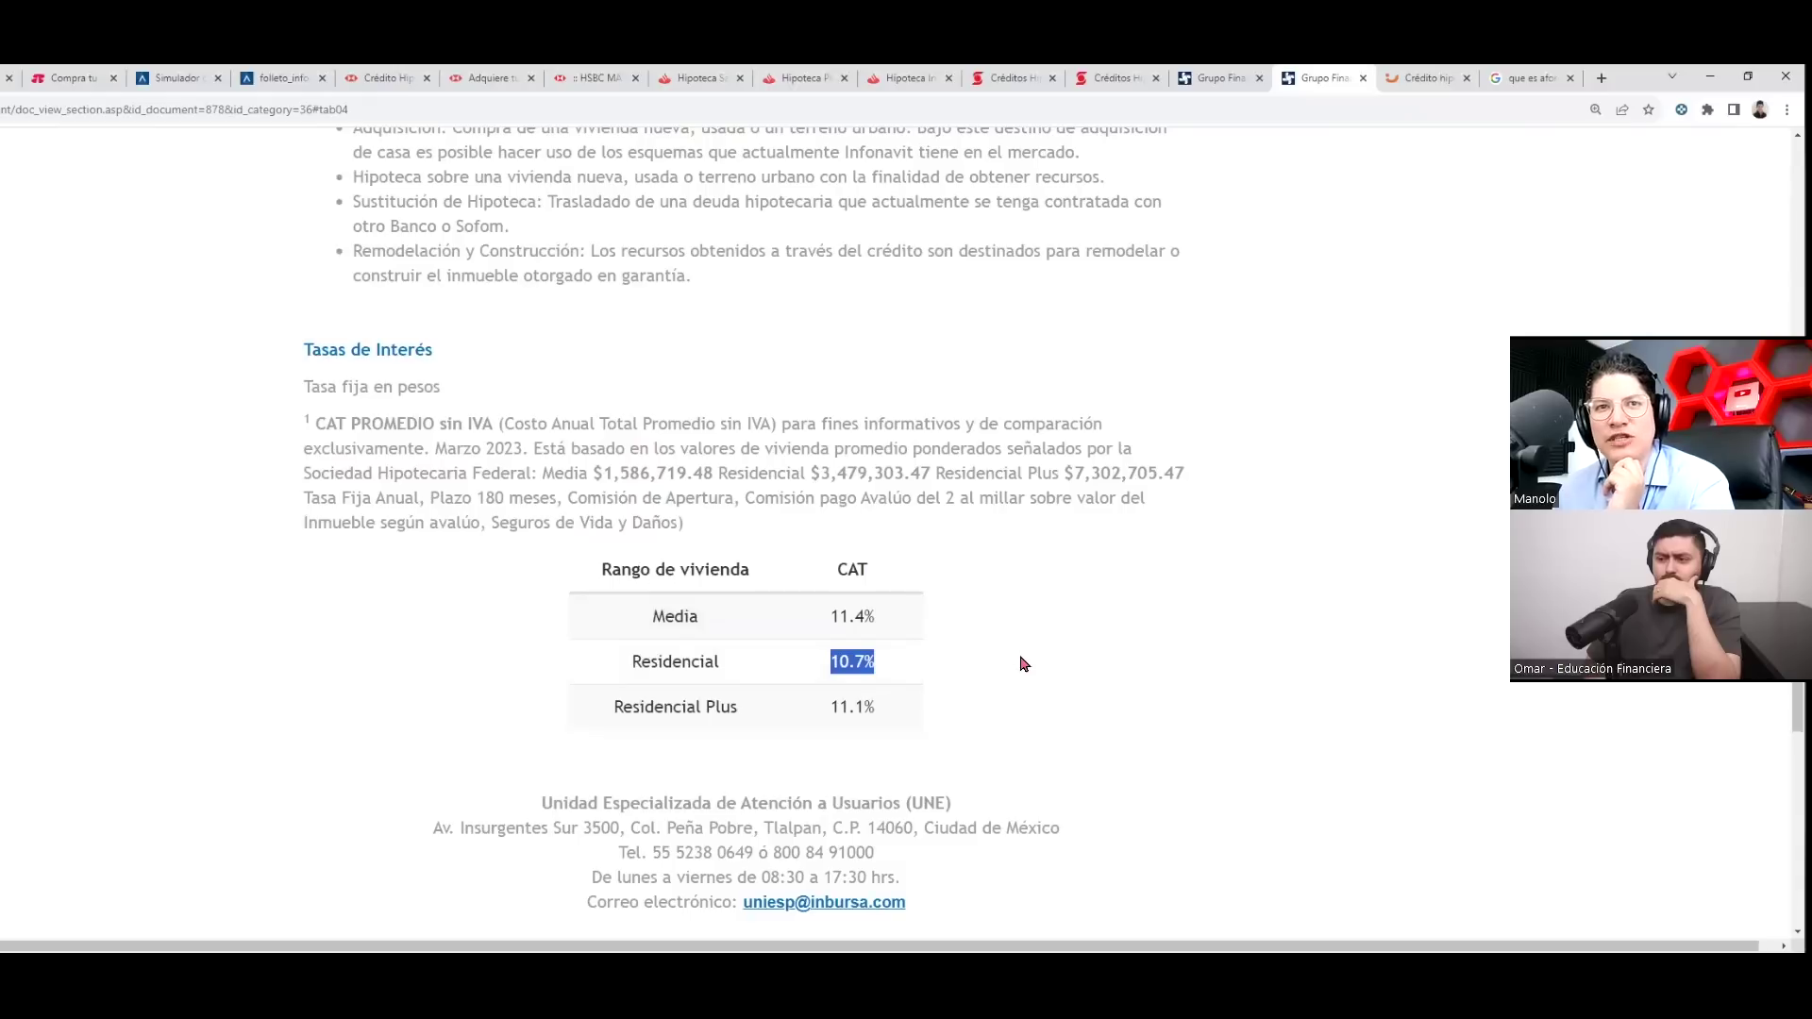
left_click_drag(867, 708, 817, 714)
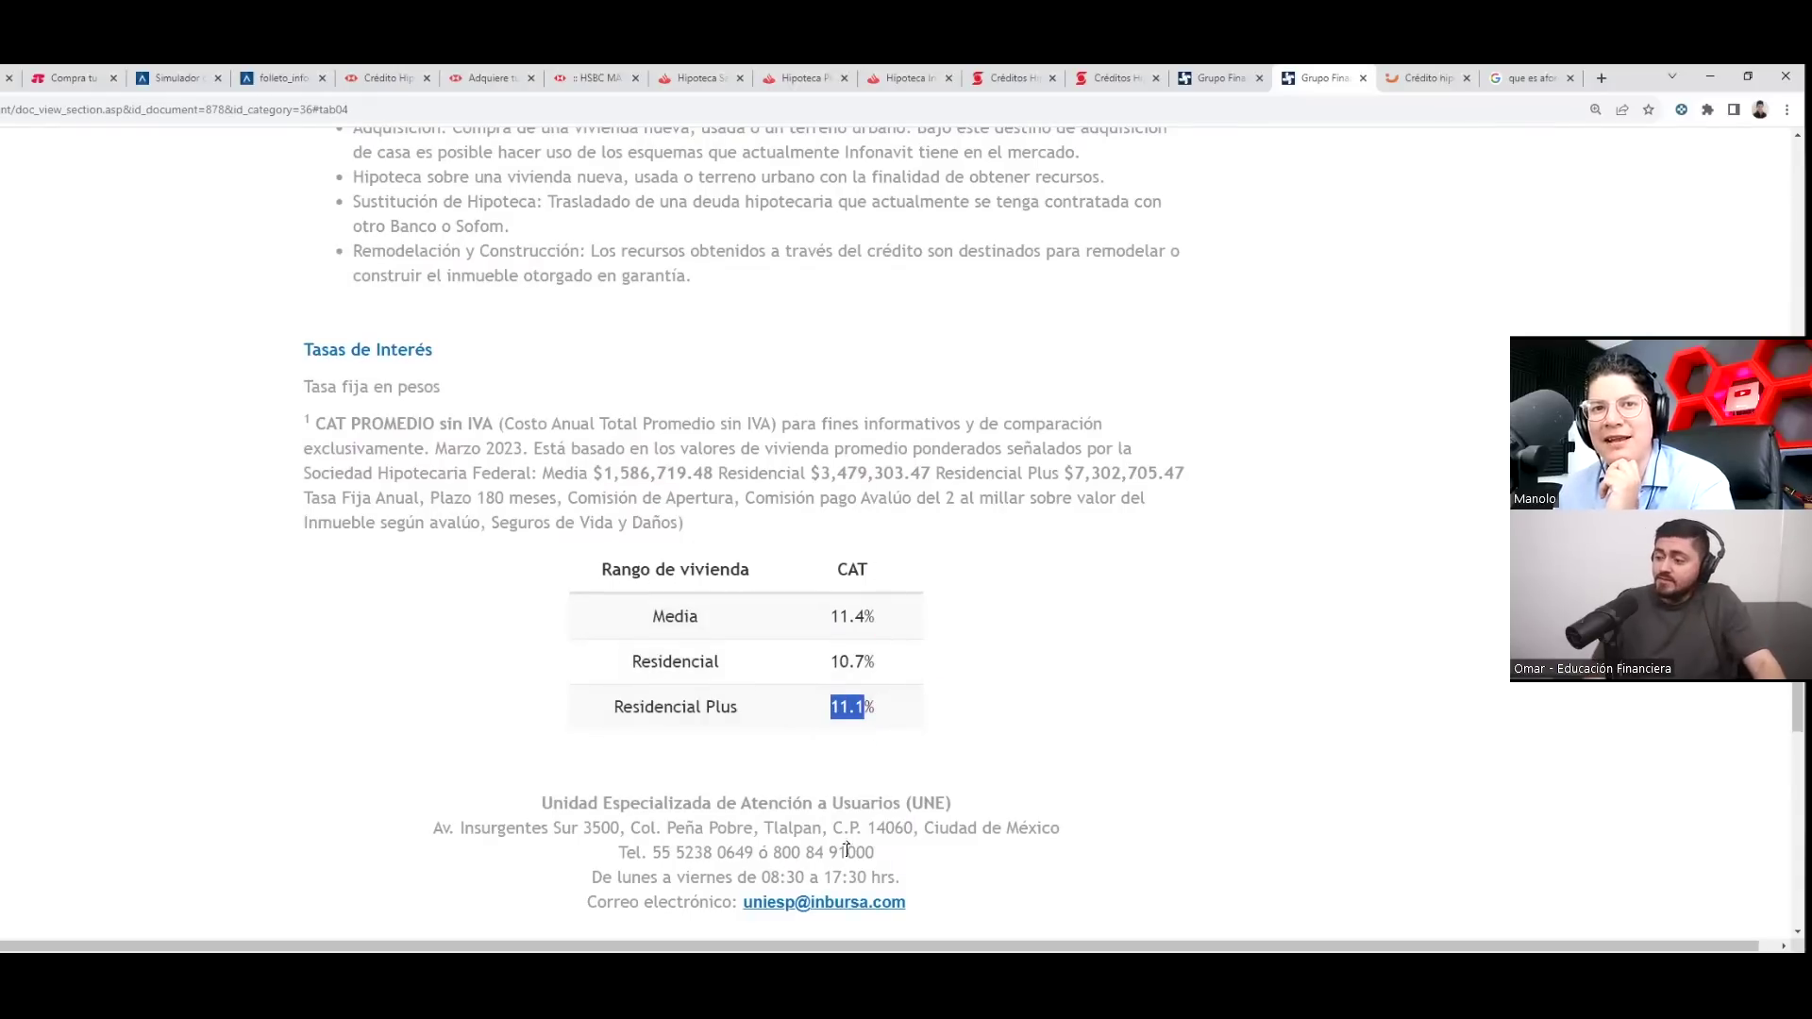
left_click(848, 721)
left_click_drag(848, 721, 836, 721)
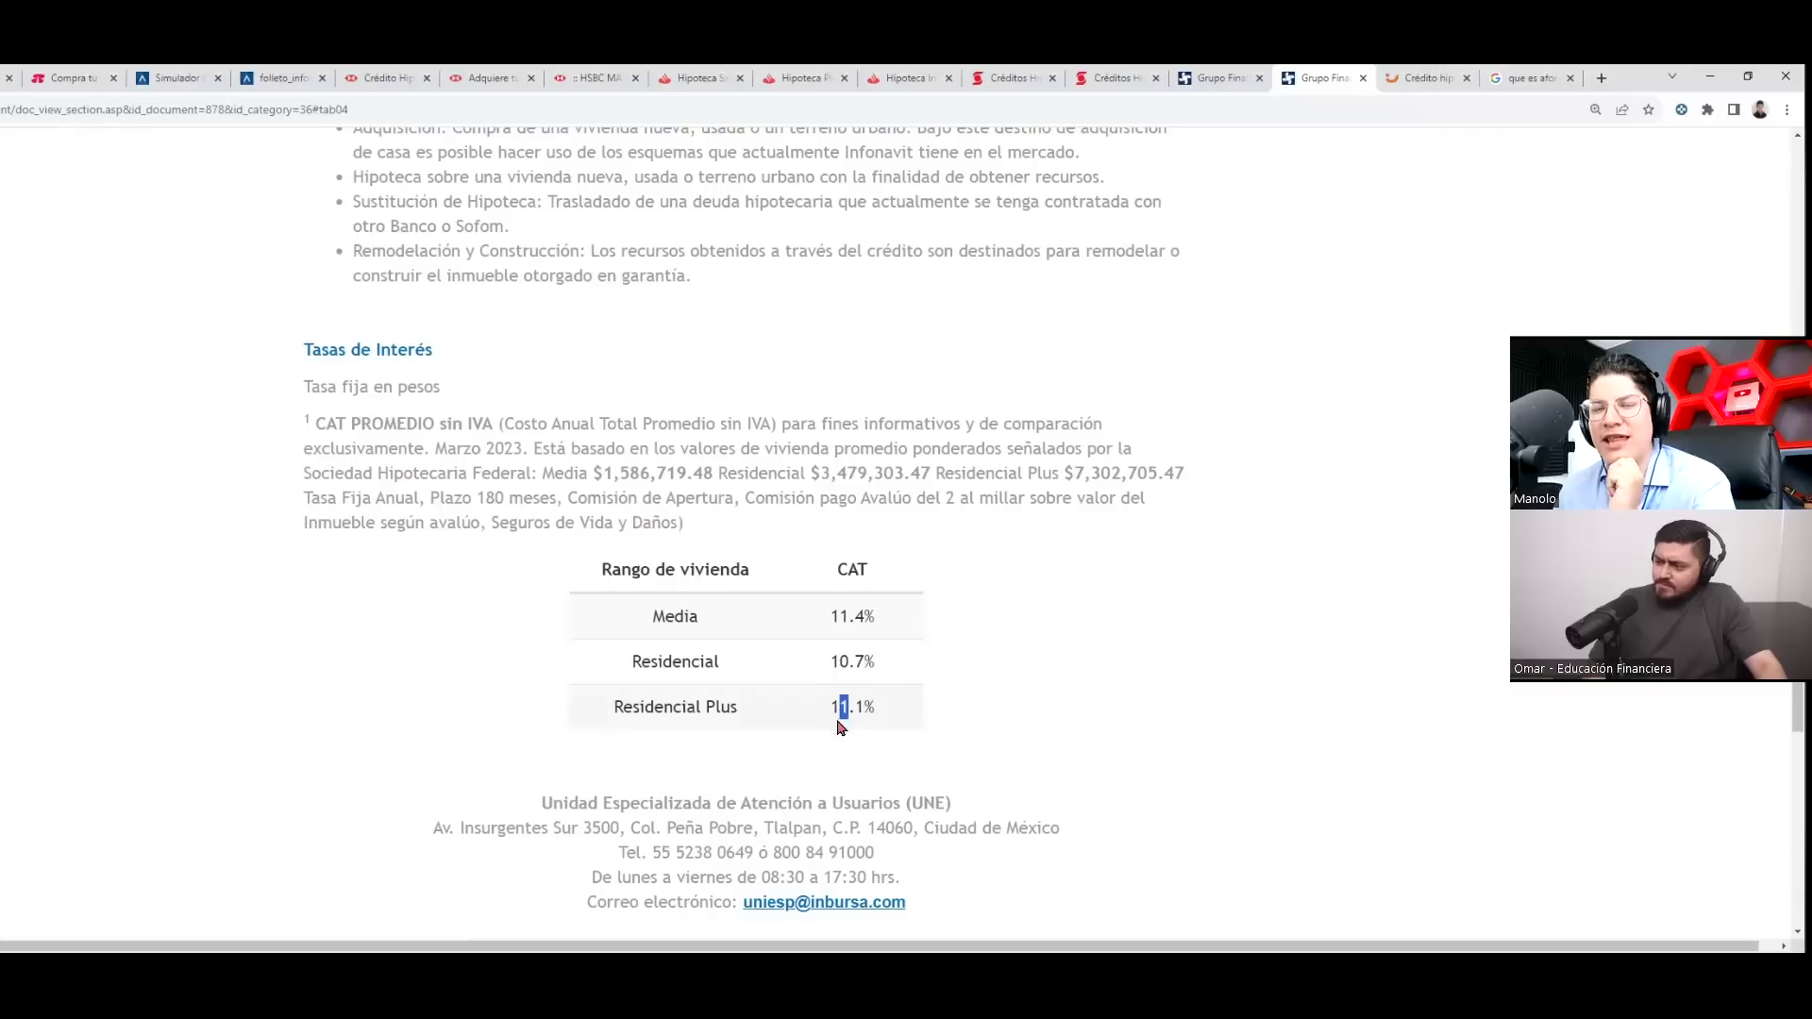
left_click(837, 723)
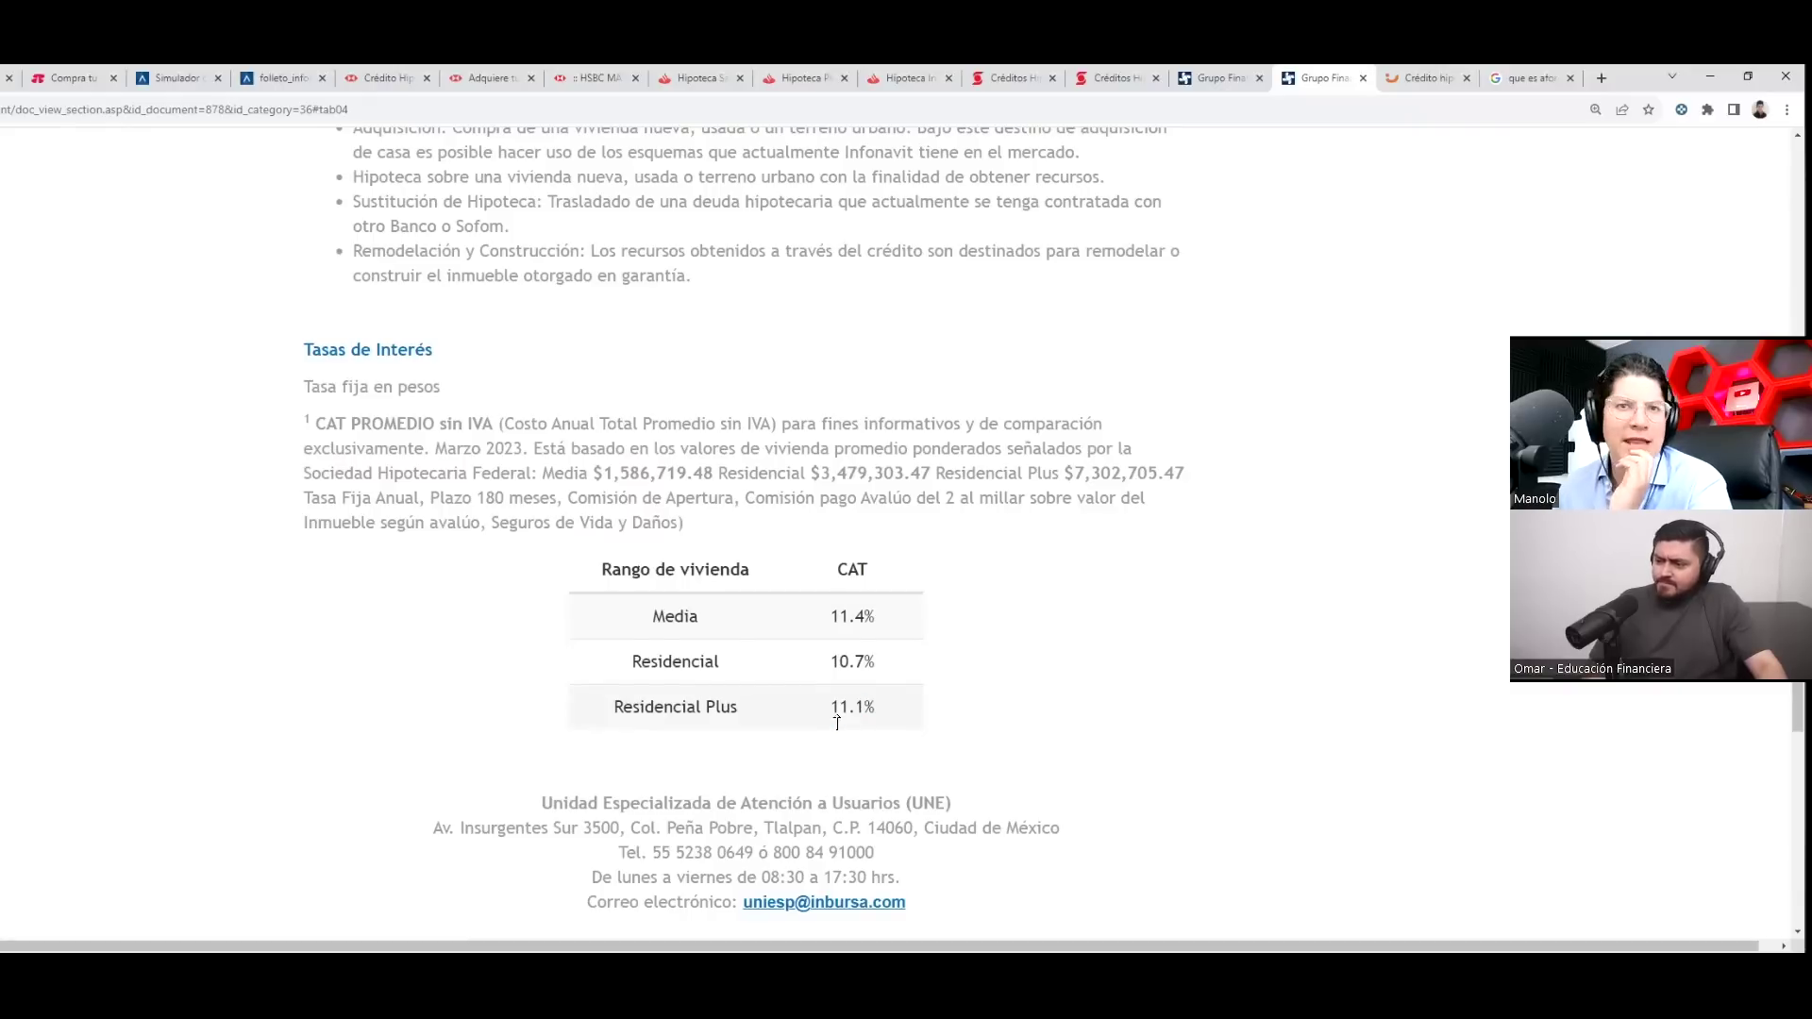
triple_click(837, 722)
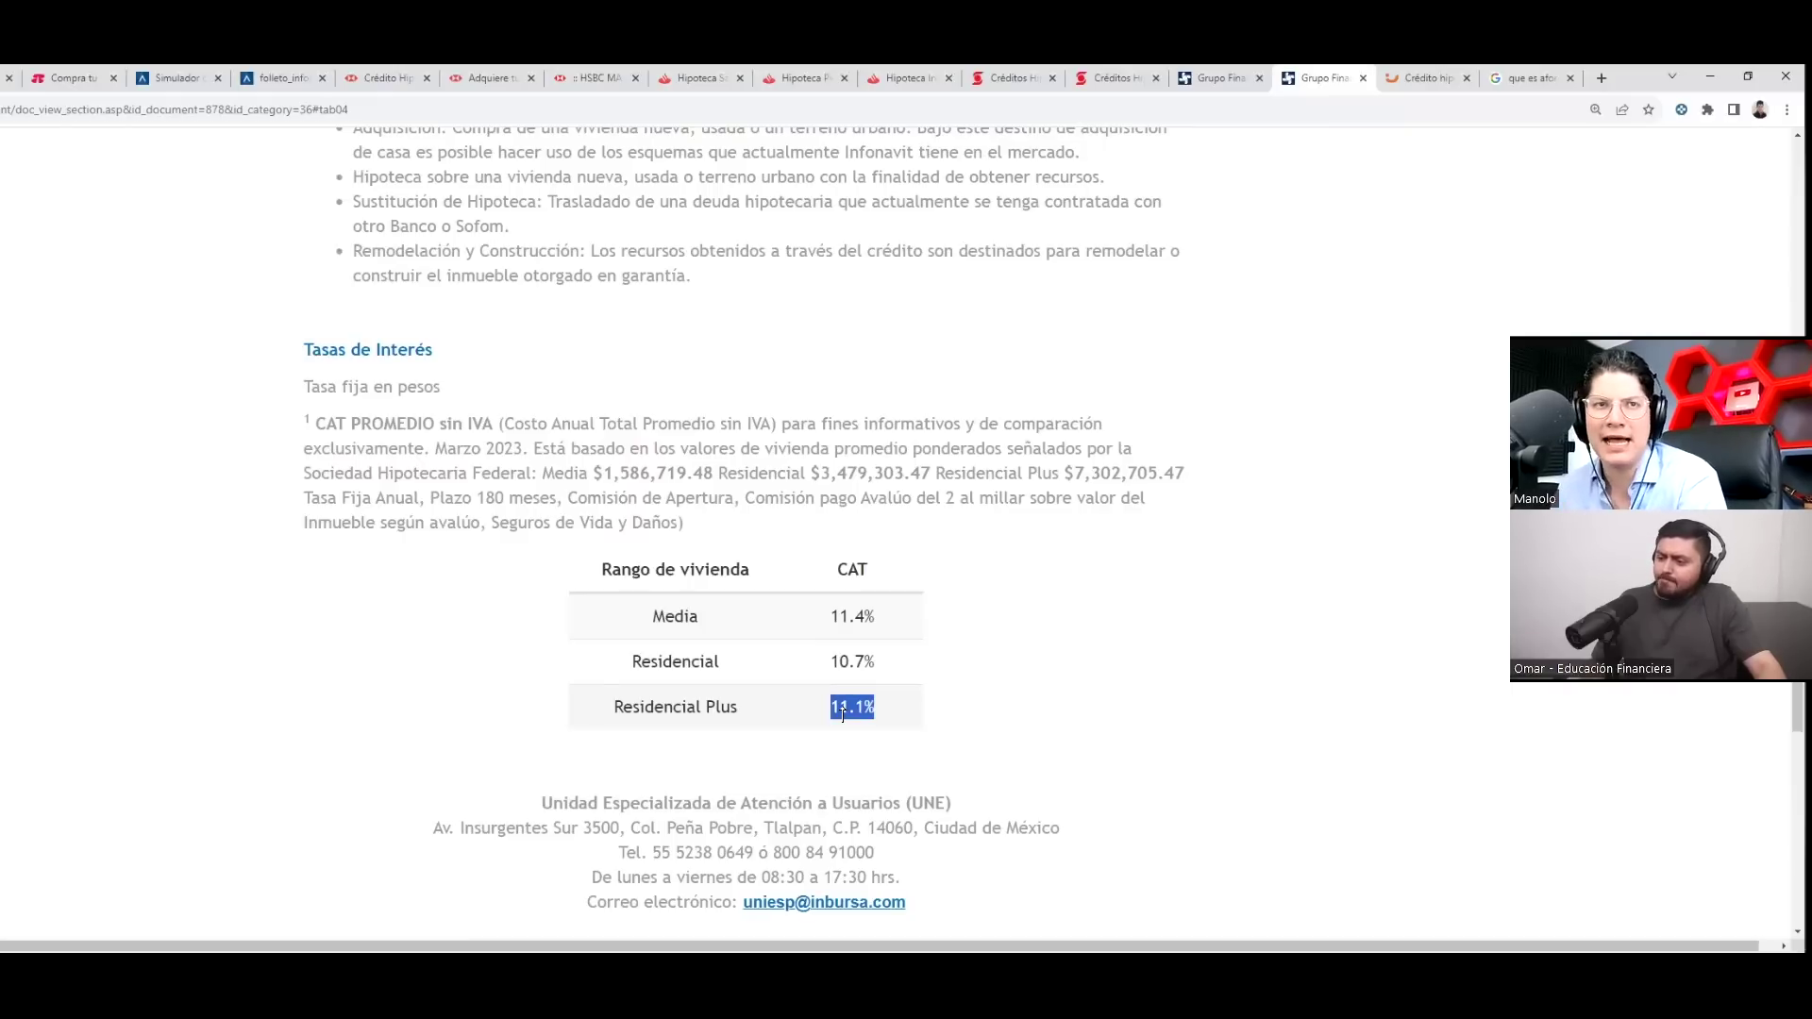
scroll(843, 715, "down", 1)
left_click(858, 707)
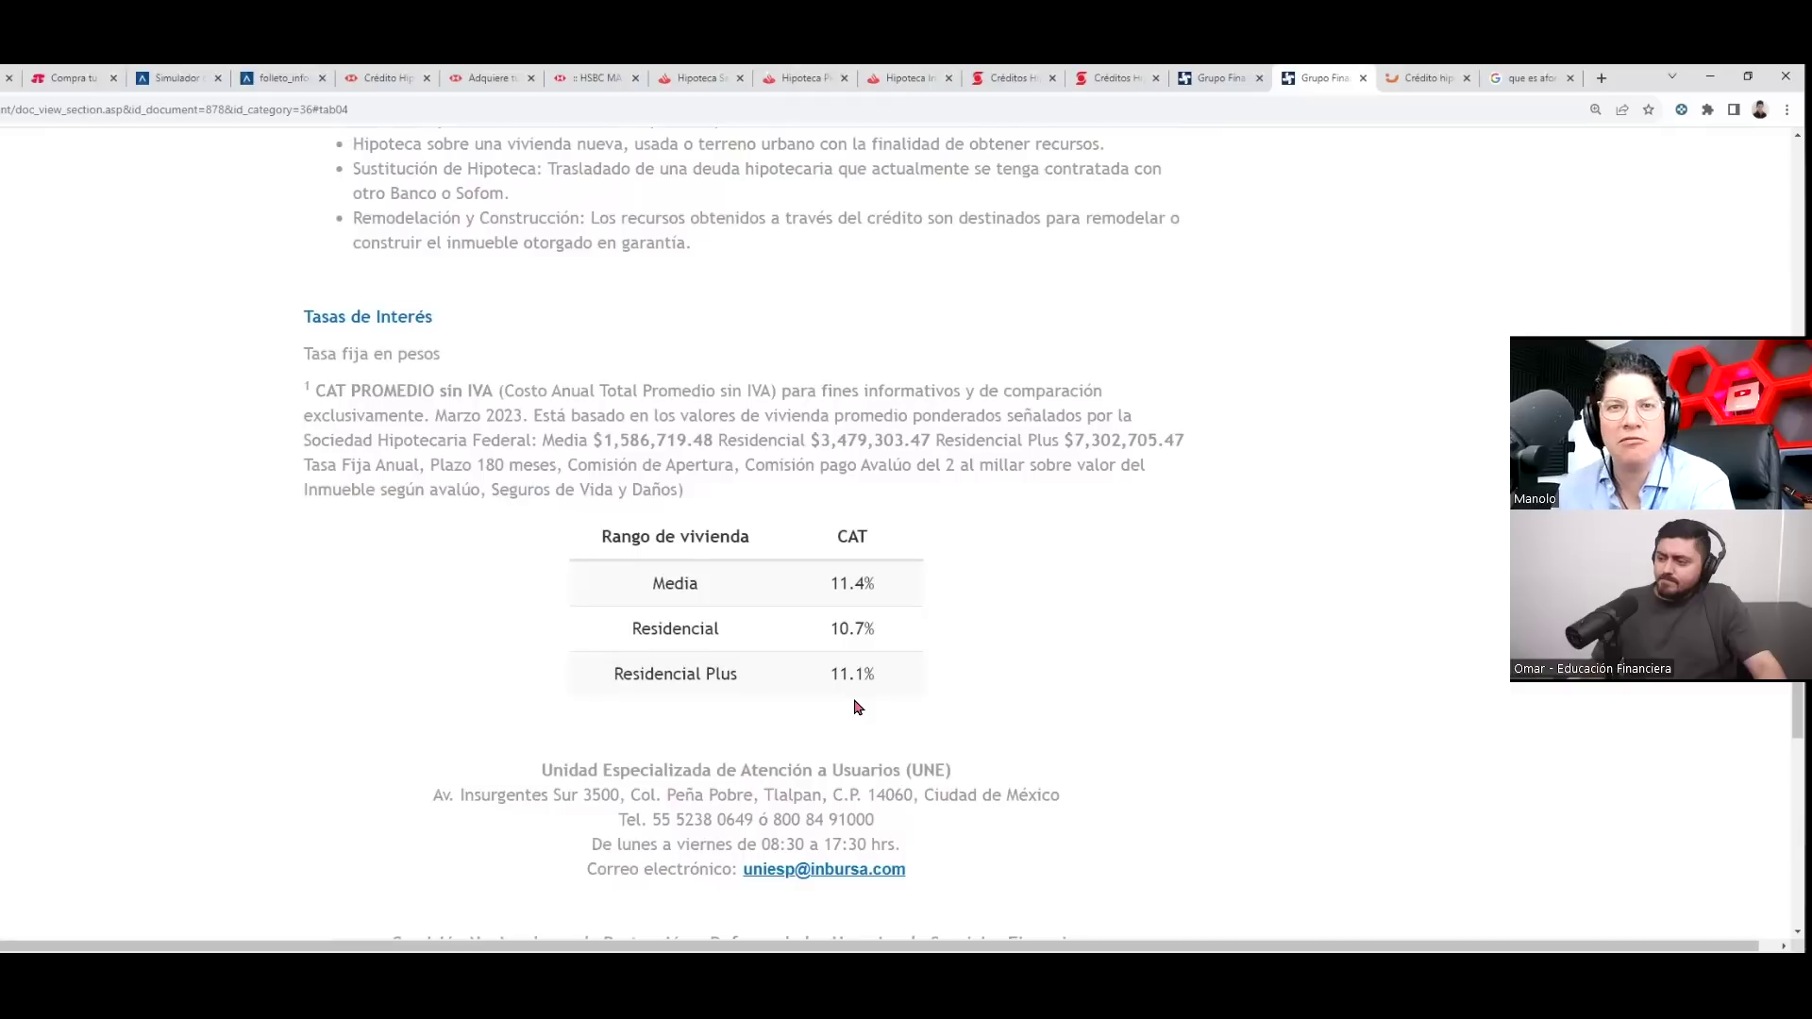
left_click_drag(890, 650, 830, 629)
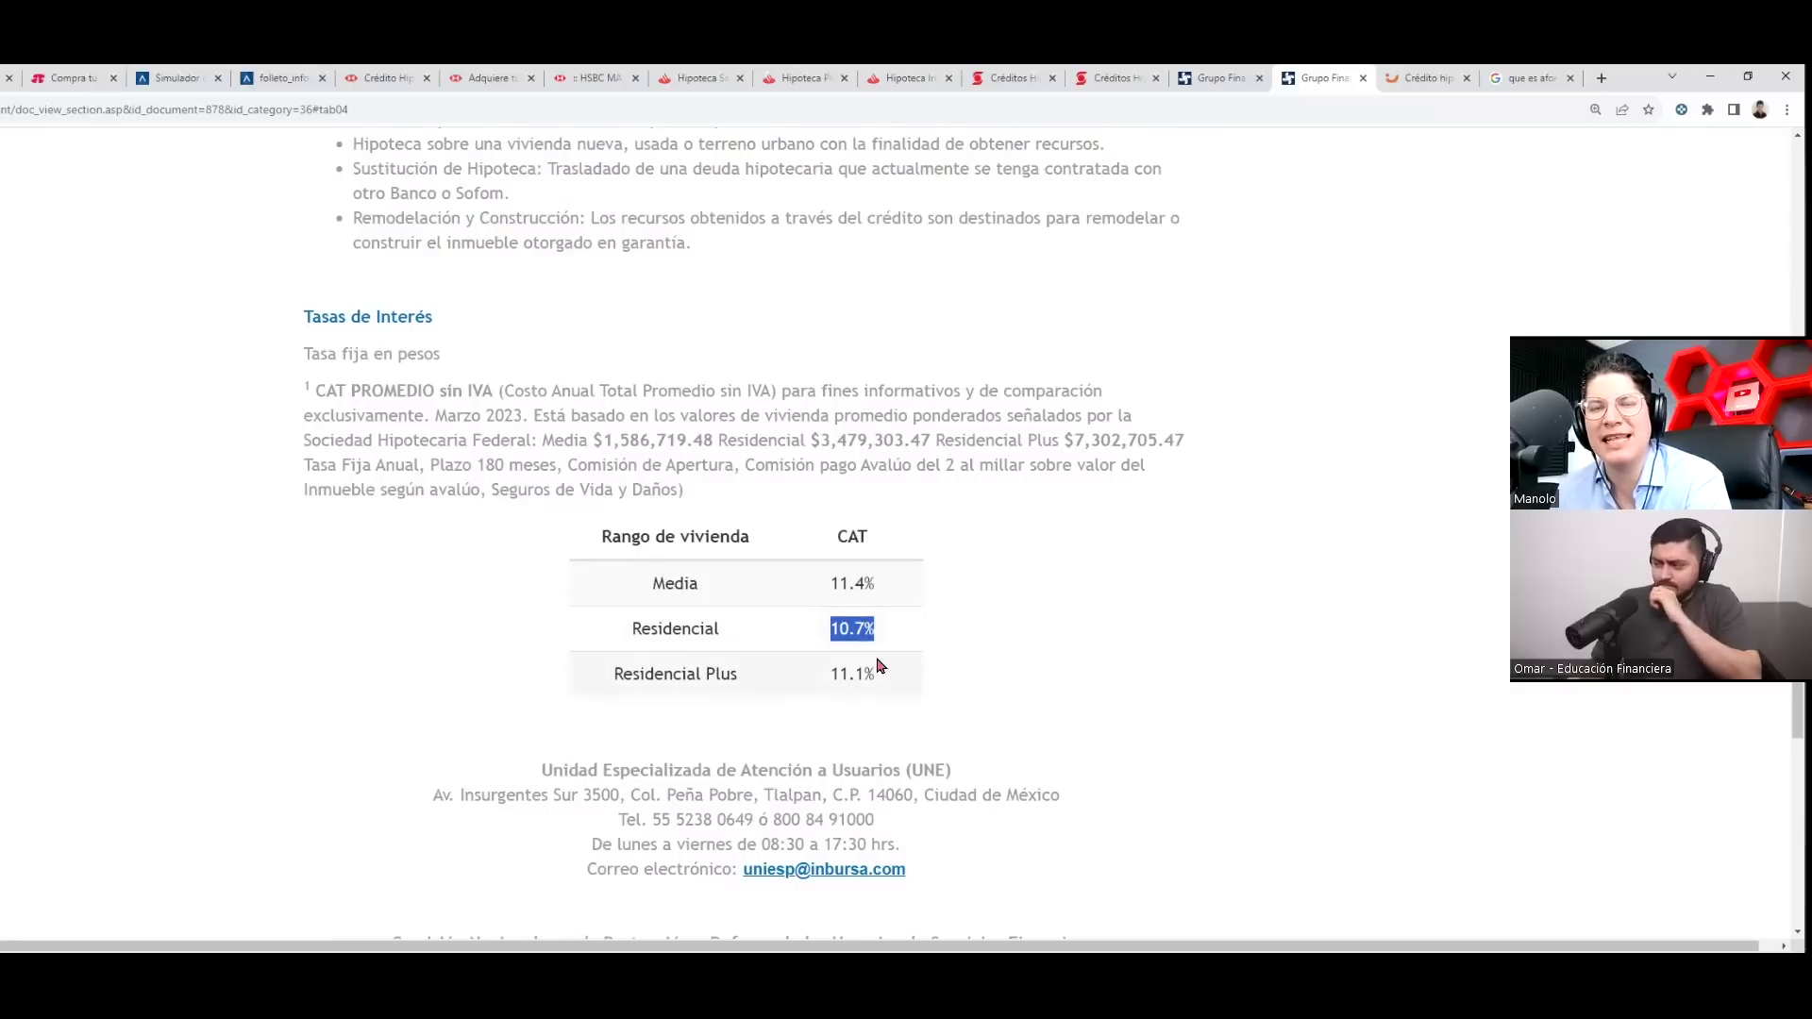
scroll(847, 673, "down", 3)
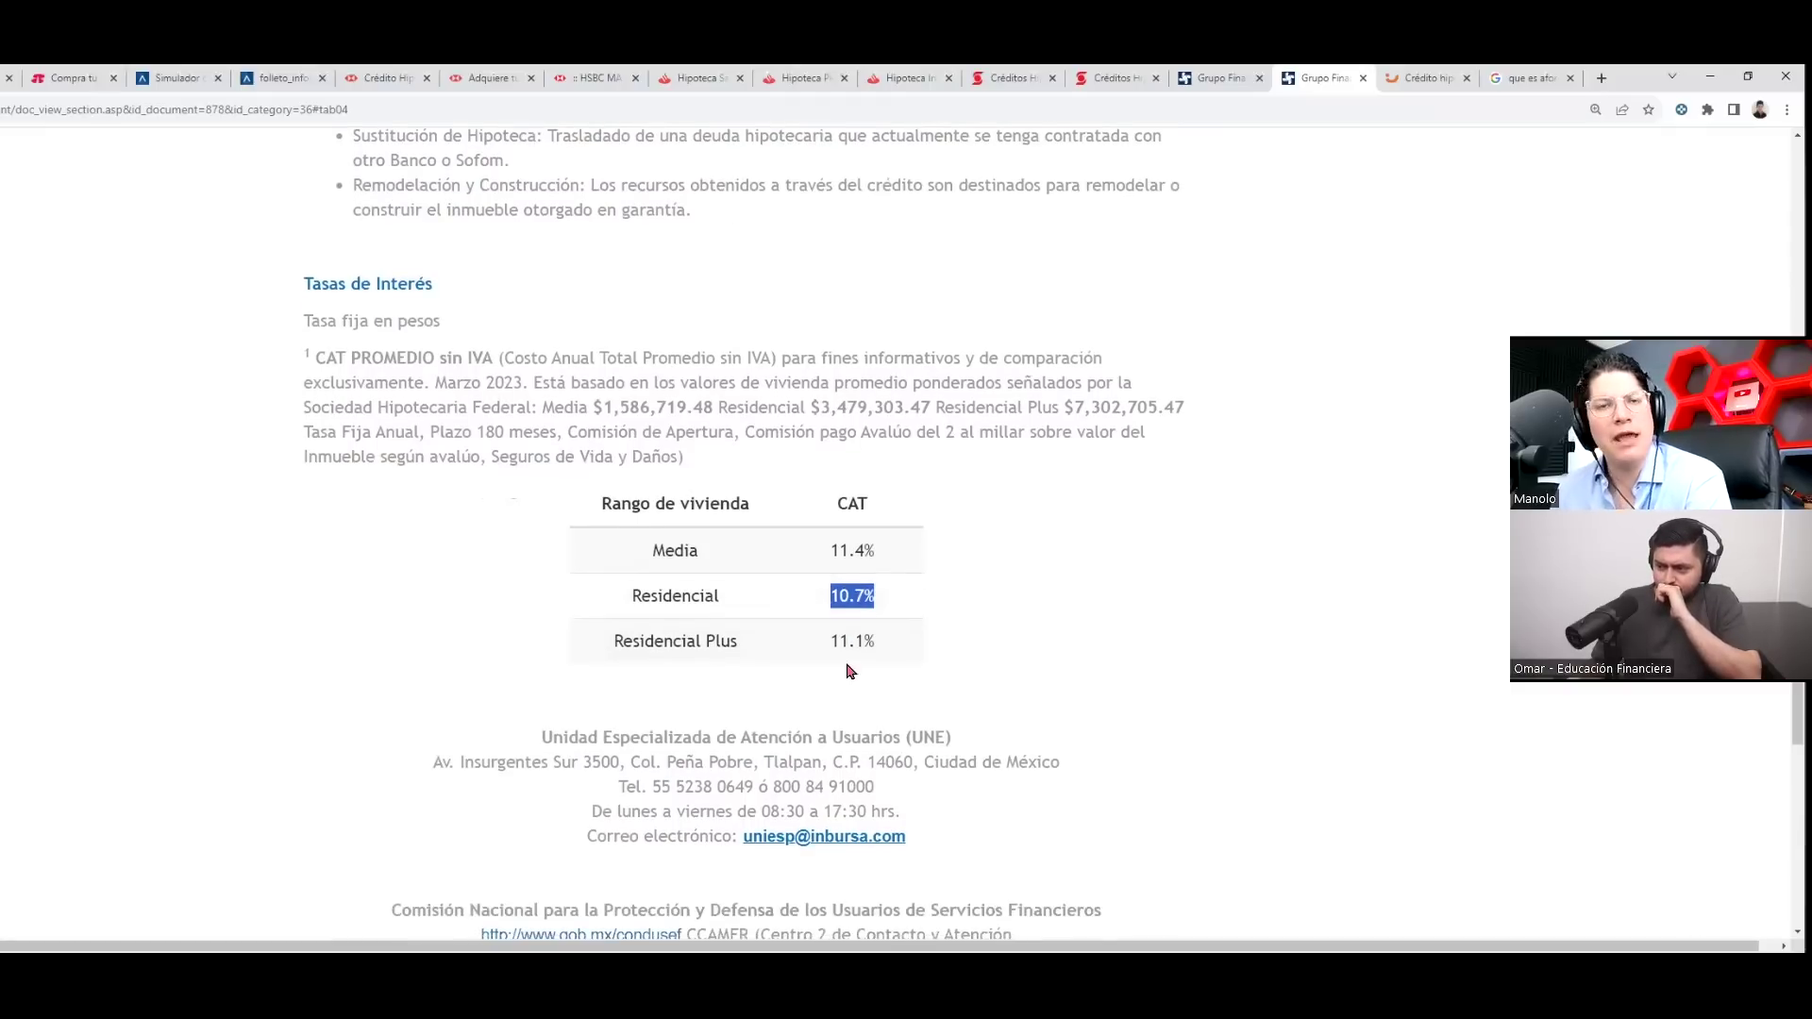
Step: Open Inburcasa's Beneficios section and review its benefits, including the SEARS wallet and revolving credit line terms
scroll(845, 670, "up", 5)
scroll(853, 670, "up", 10)
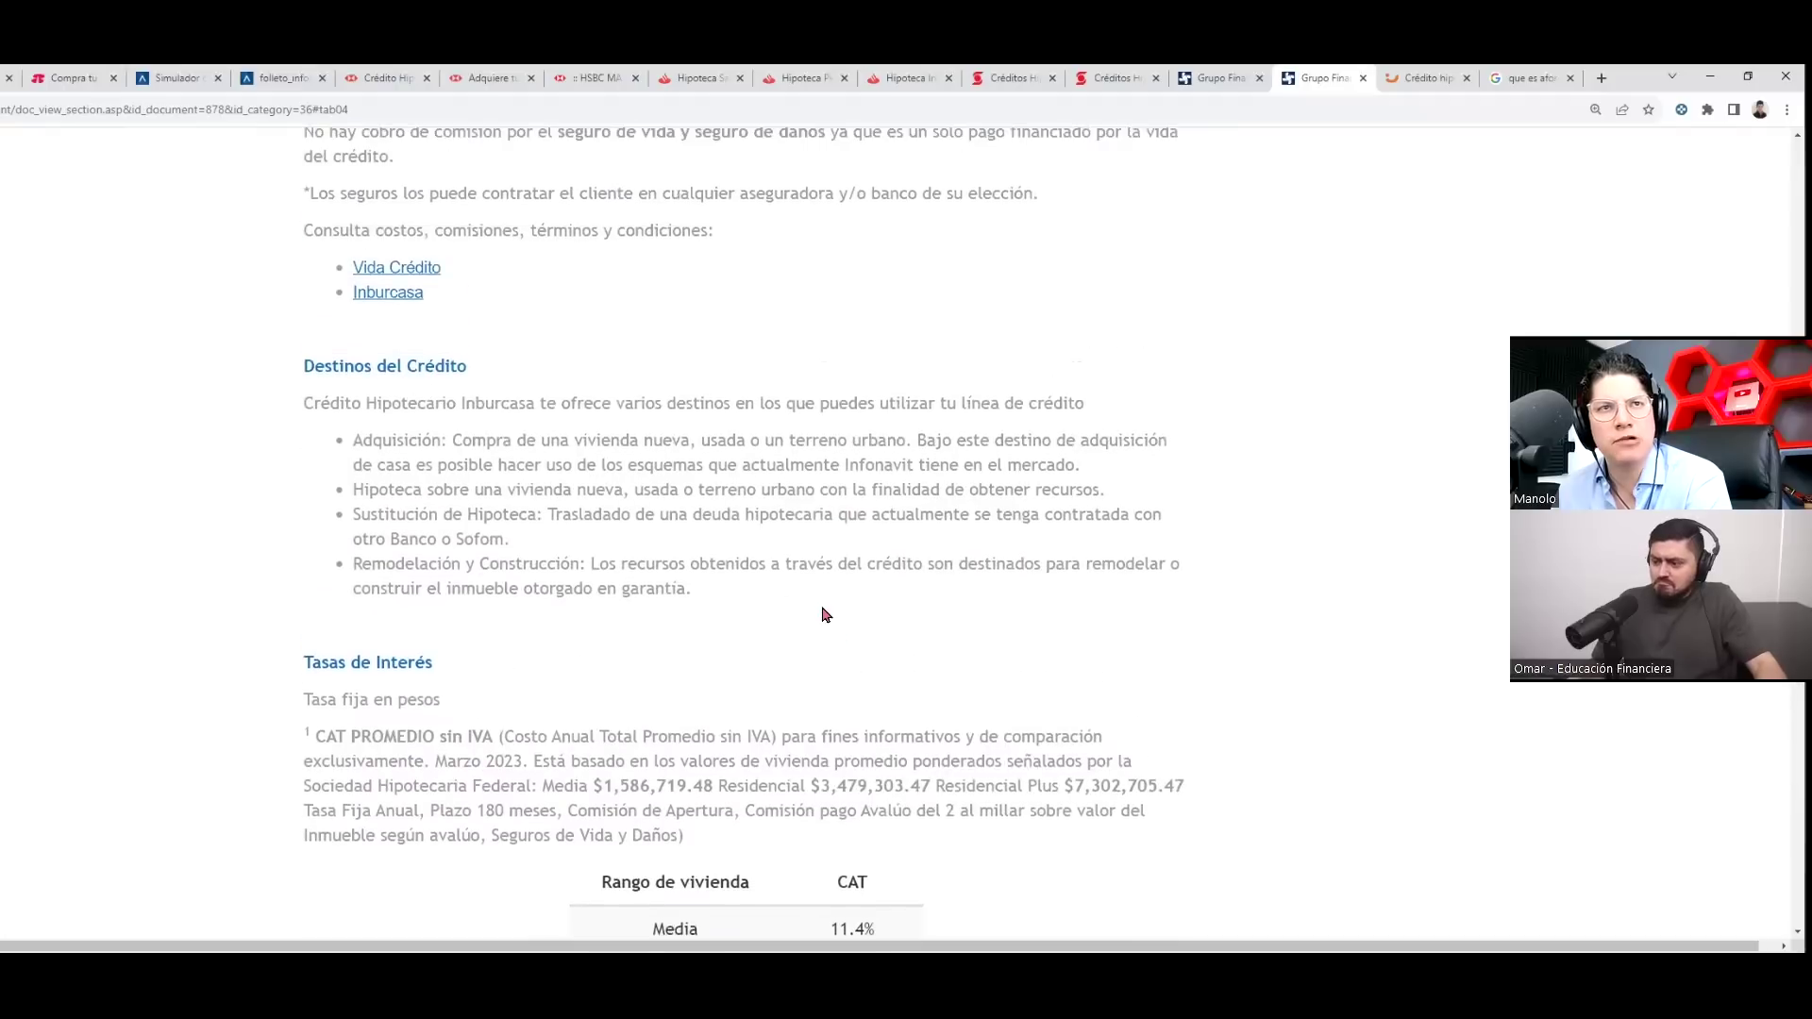
scroll(465, 393, "up", 2)
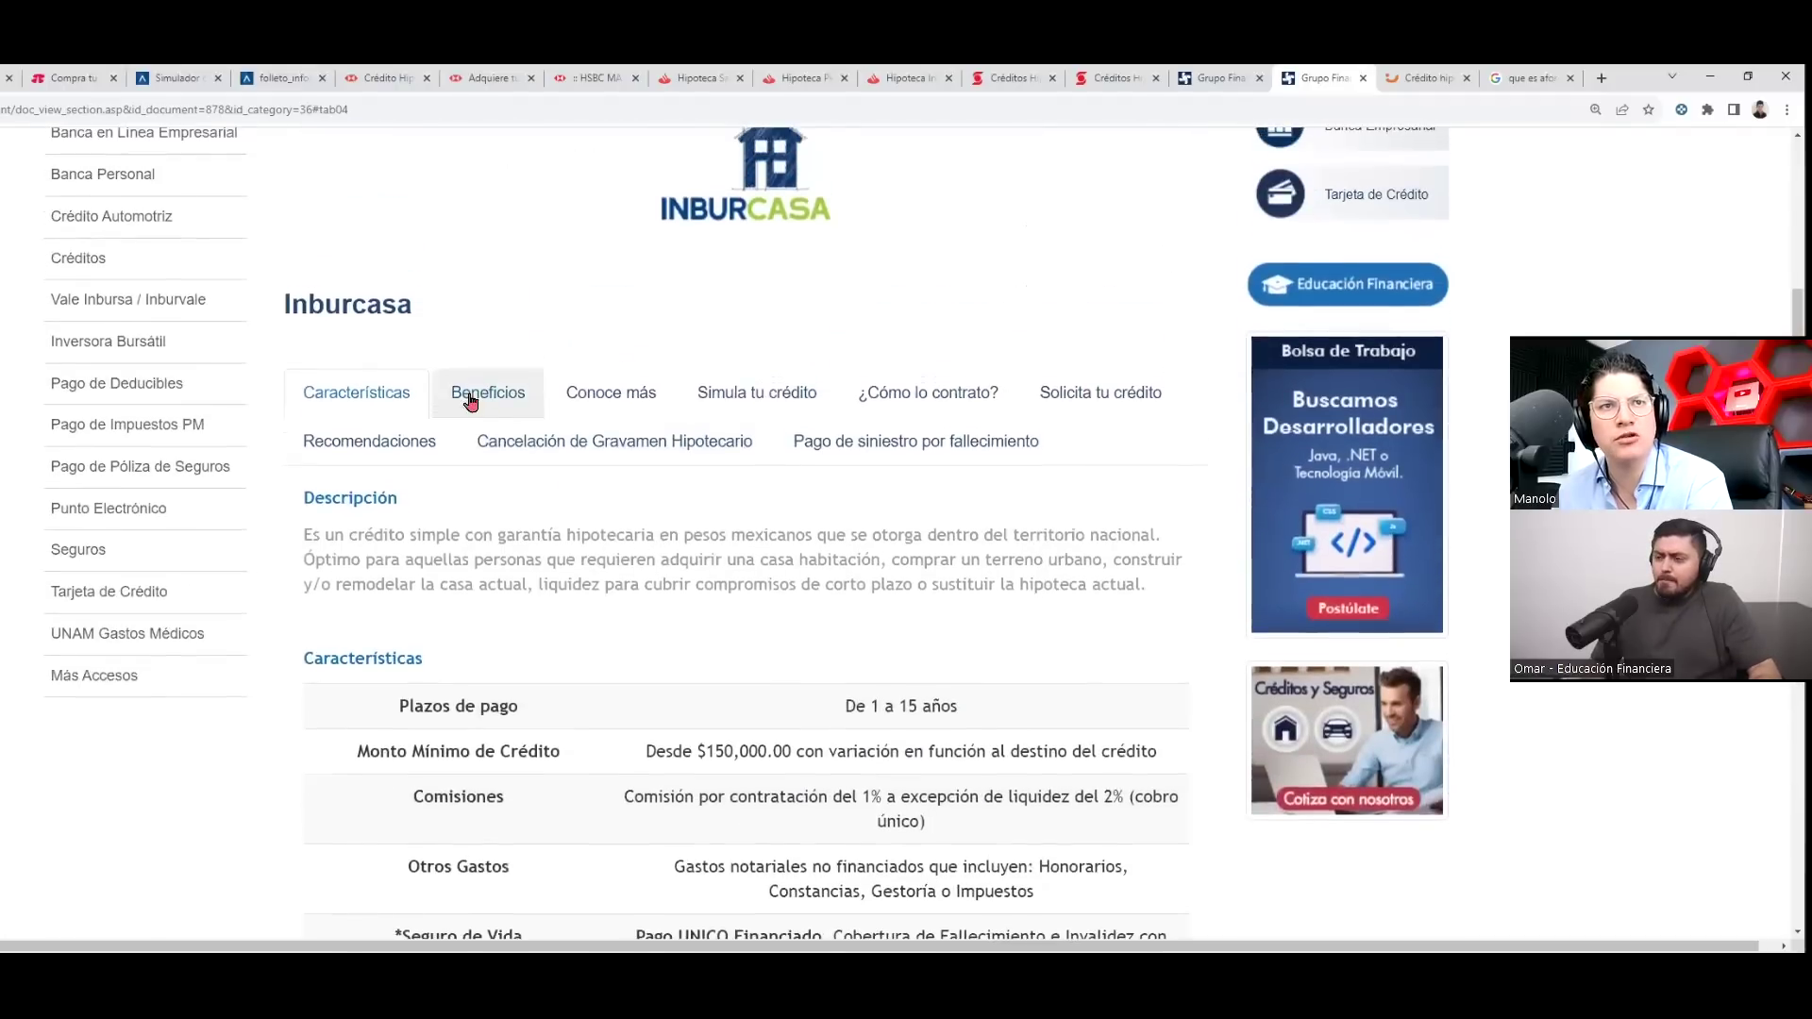
left_click(483, 423)
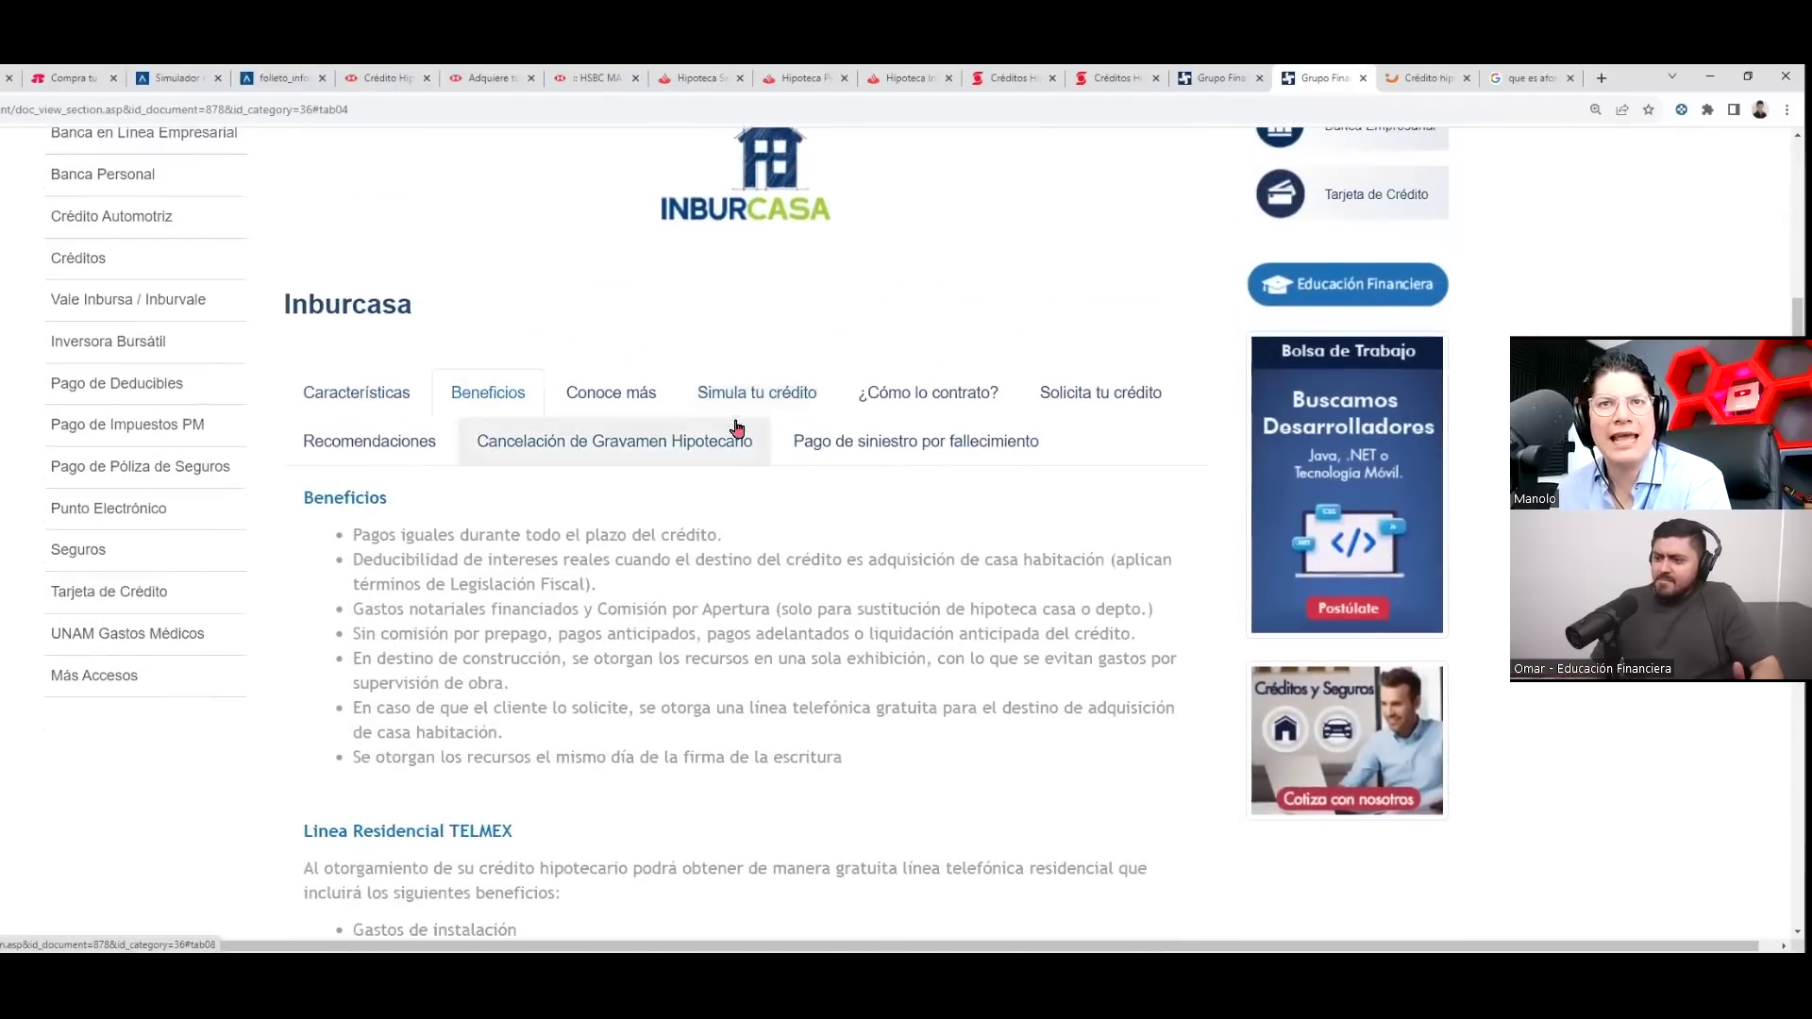
scroll(736, 393, "down", 5)
scroll(732, 388, "down", 7)
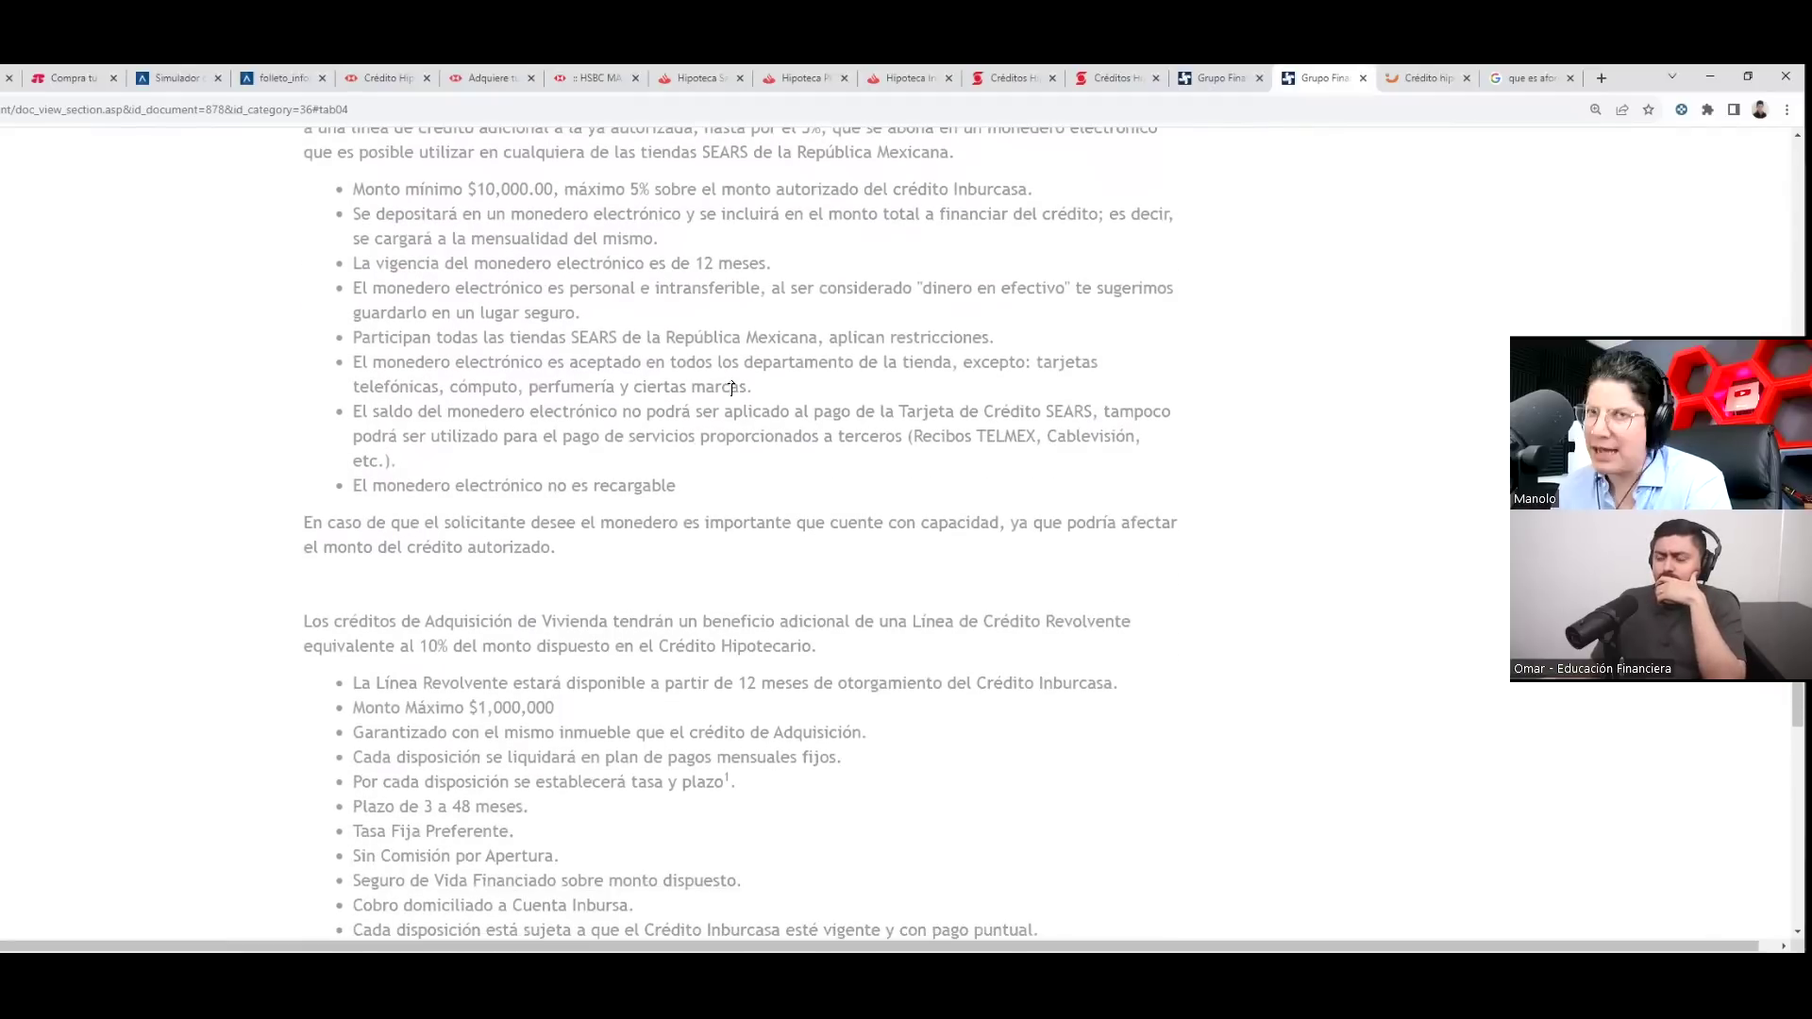
scroll(732, 388, "down", 2)
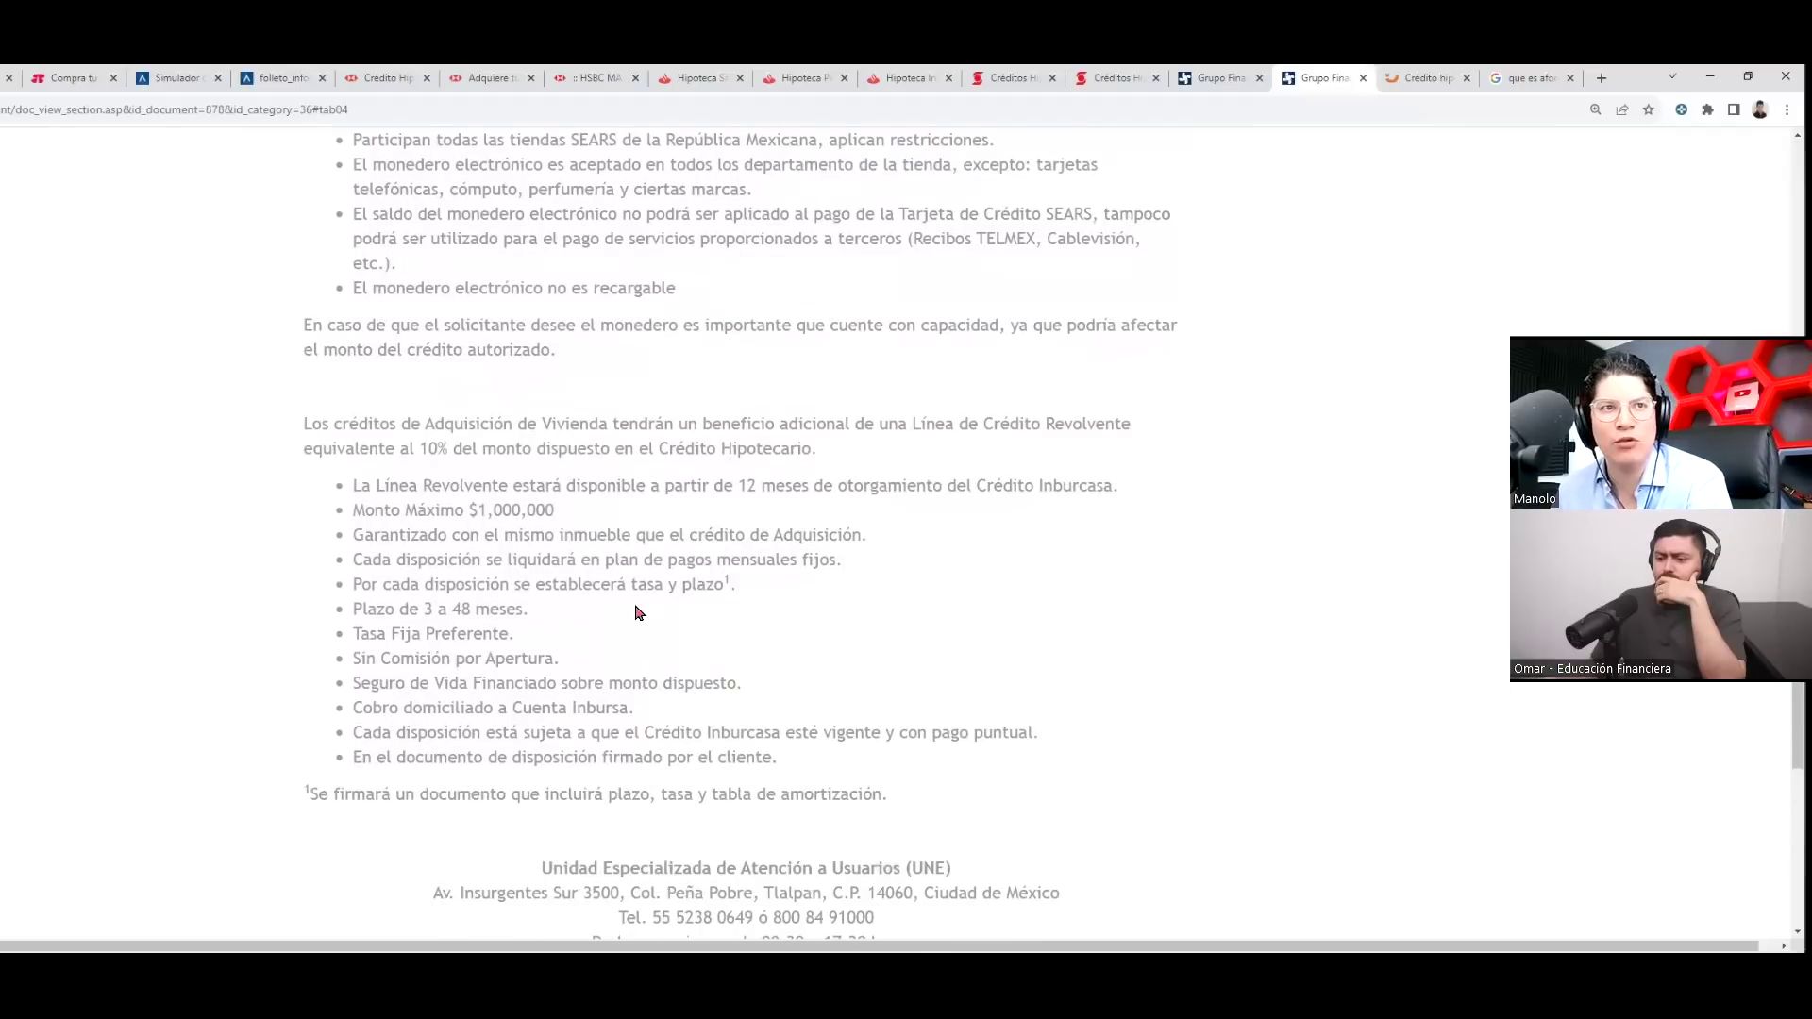
scroll(647, 615, "up", 1)
scroll(554, 614, "up", 15)
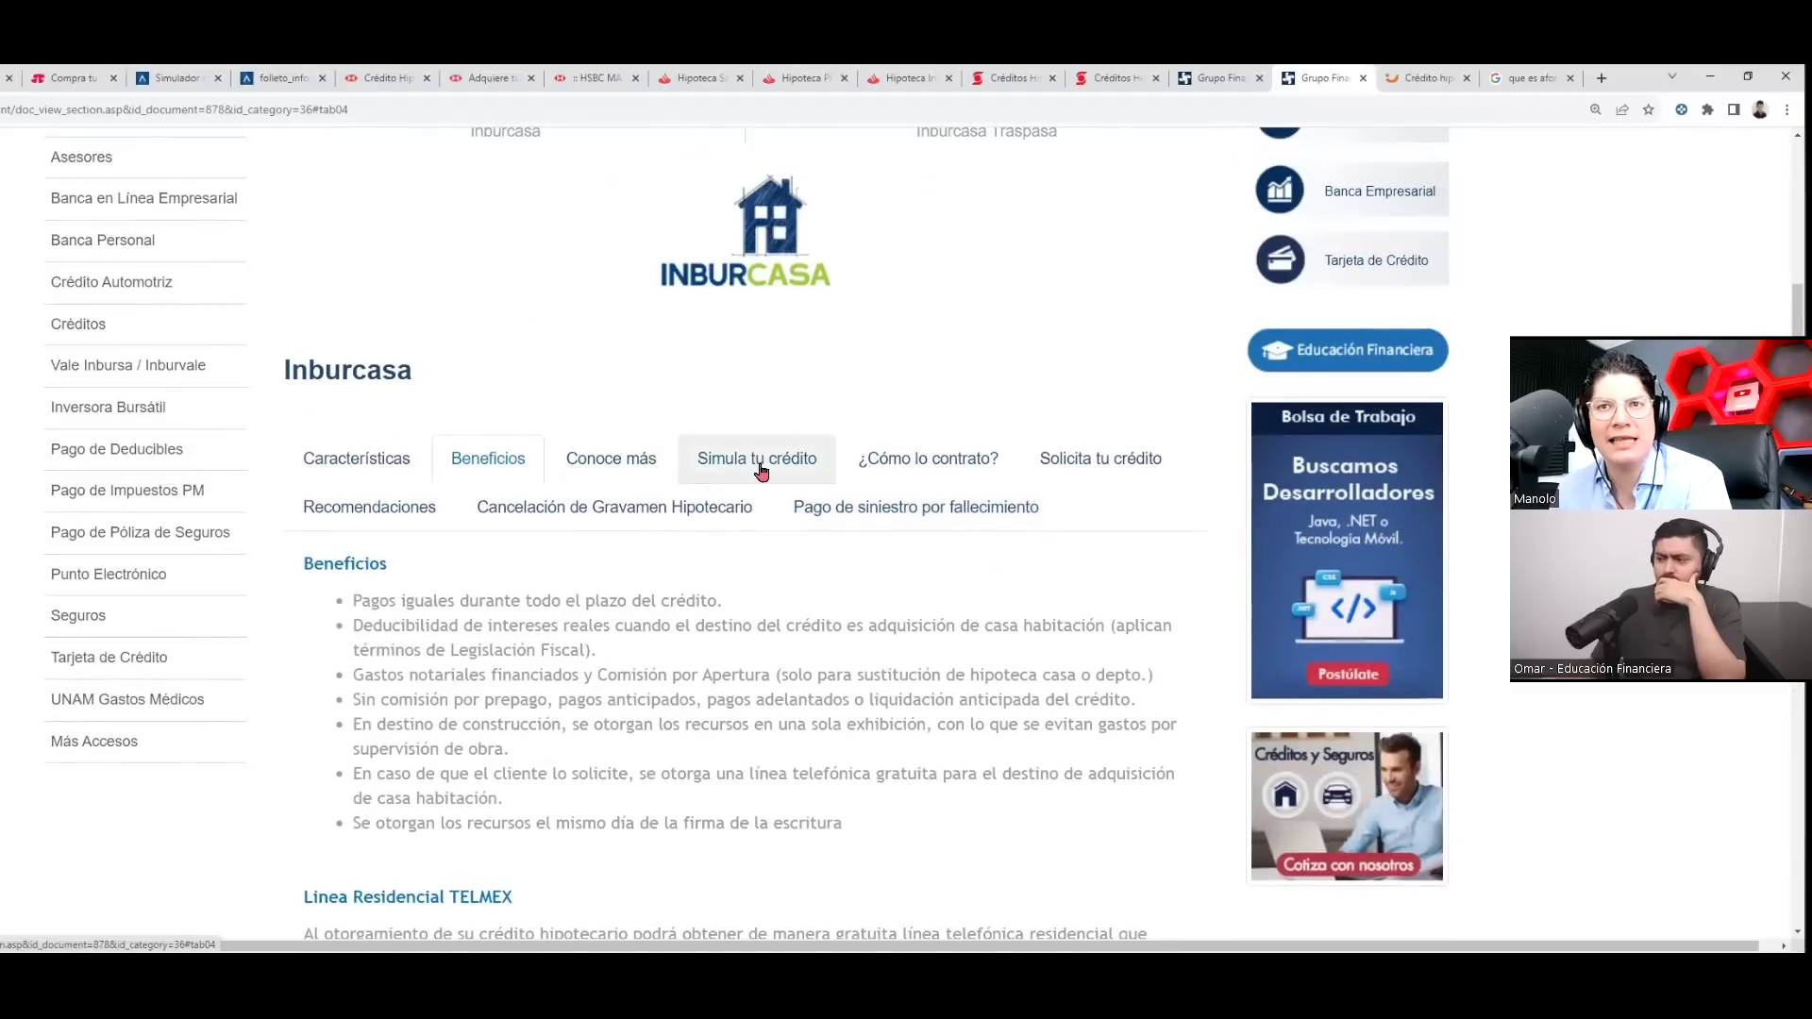
Step: Check the Simula tu crédito section of Inburcasa and return to its Características section
left_click(703, 463)
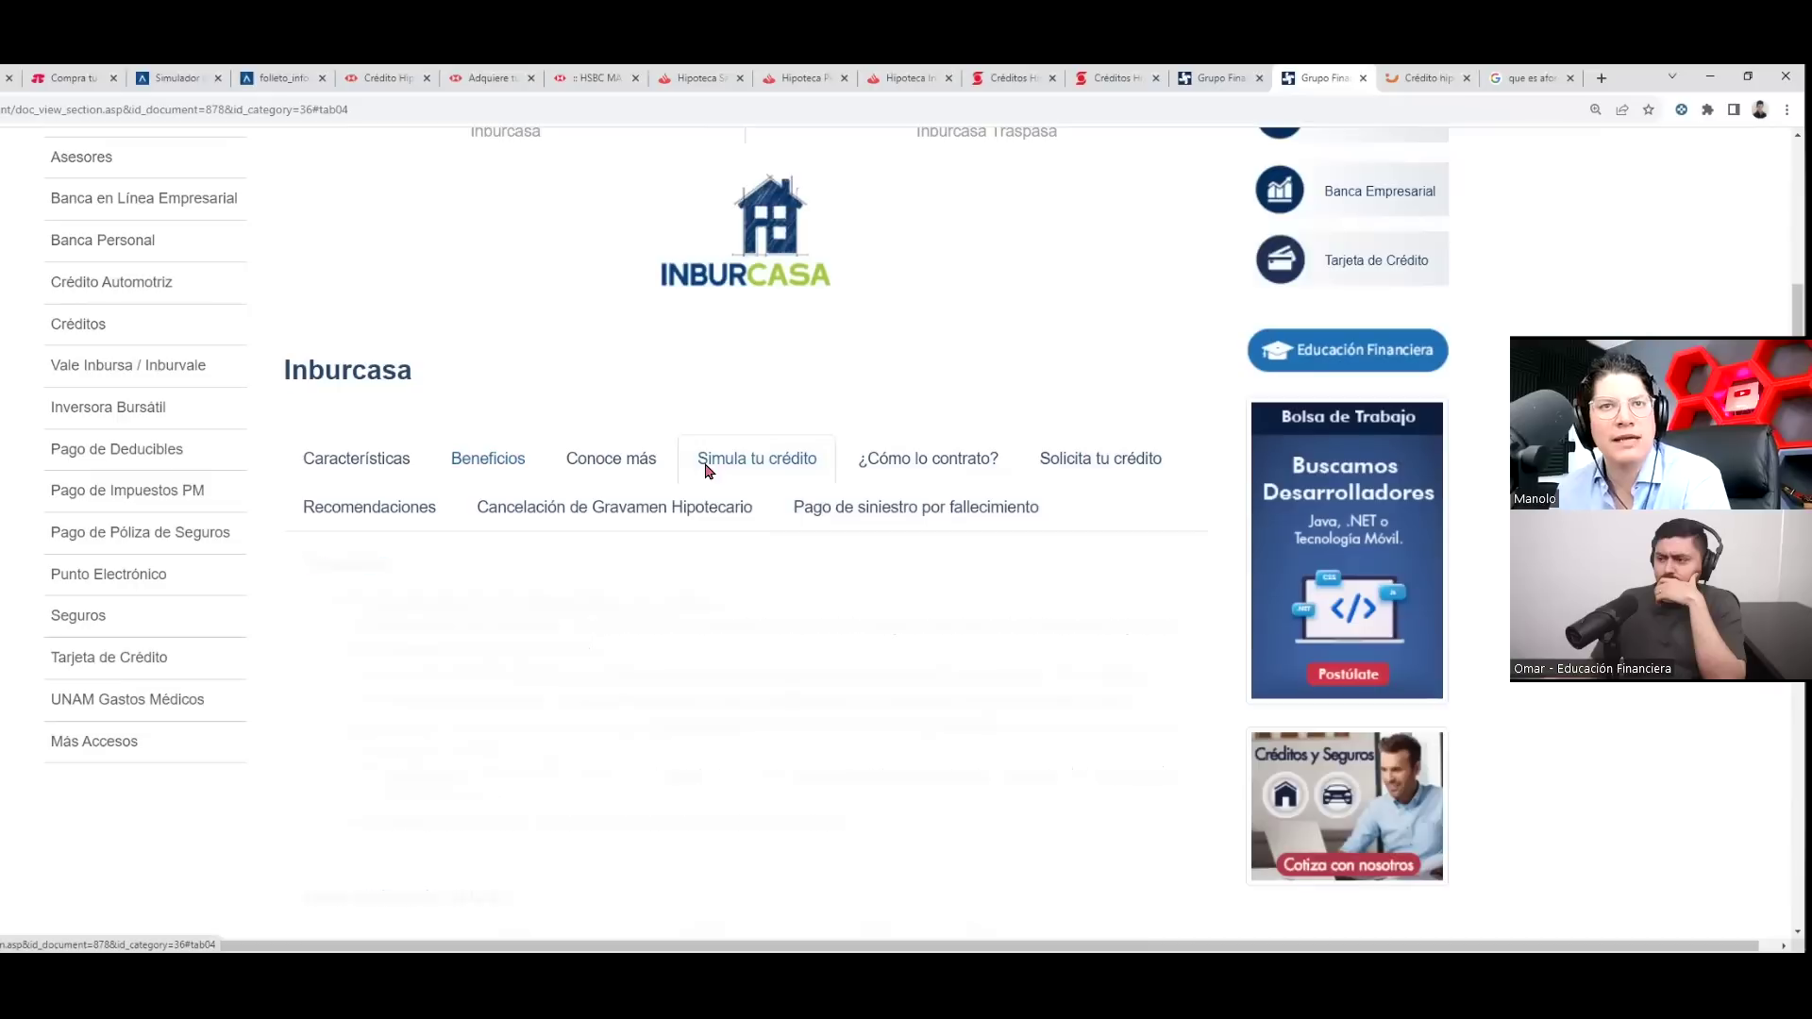
scroll(651, 598, "up", 1)
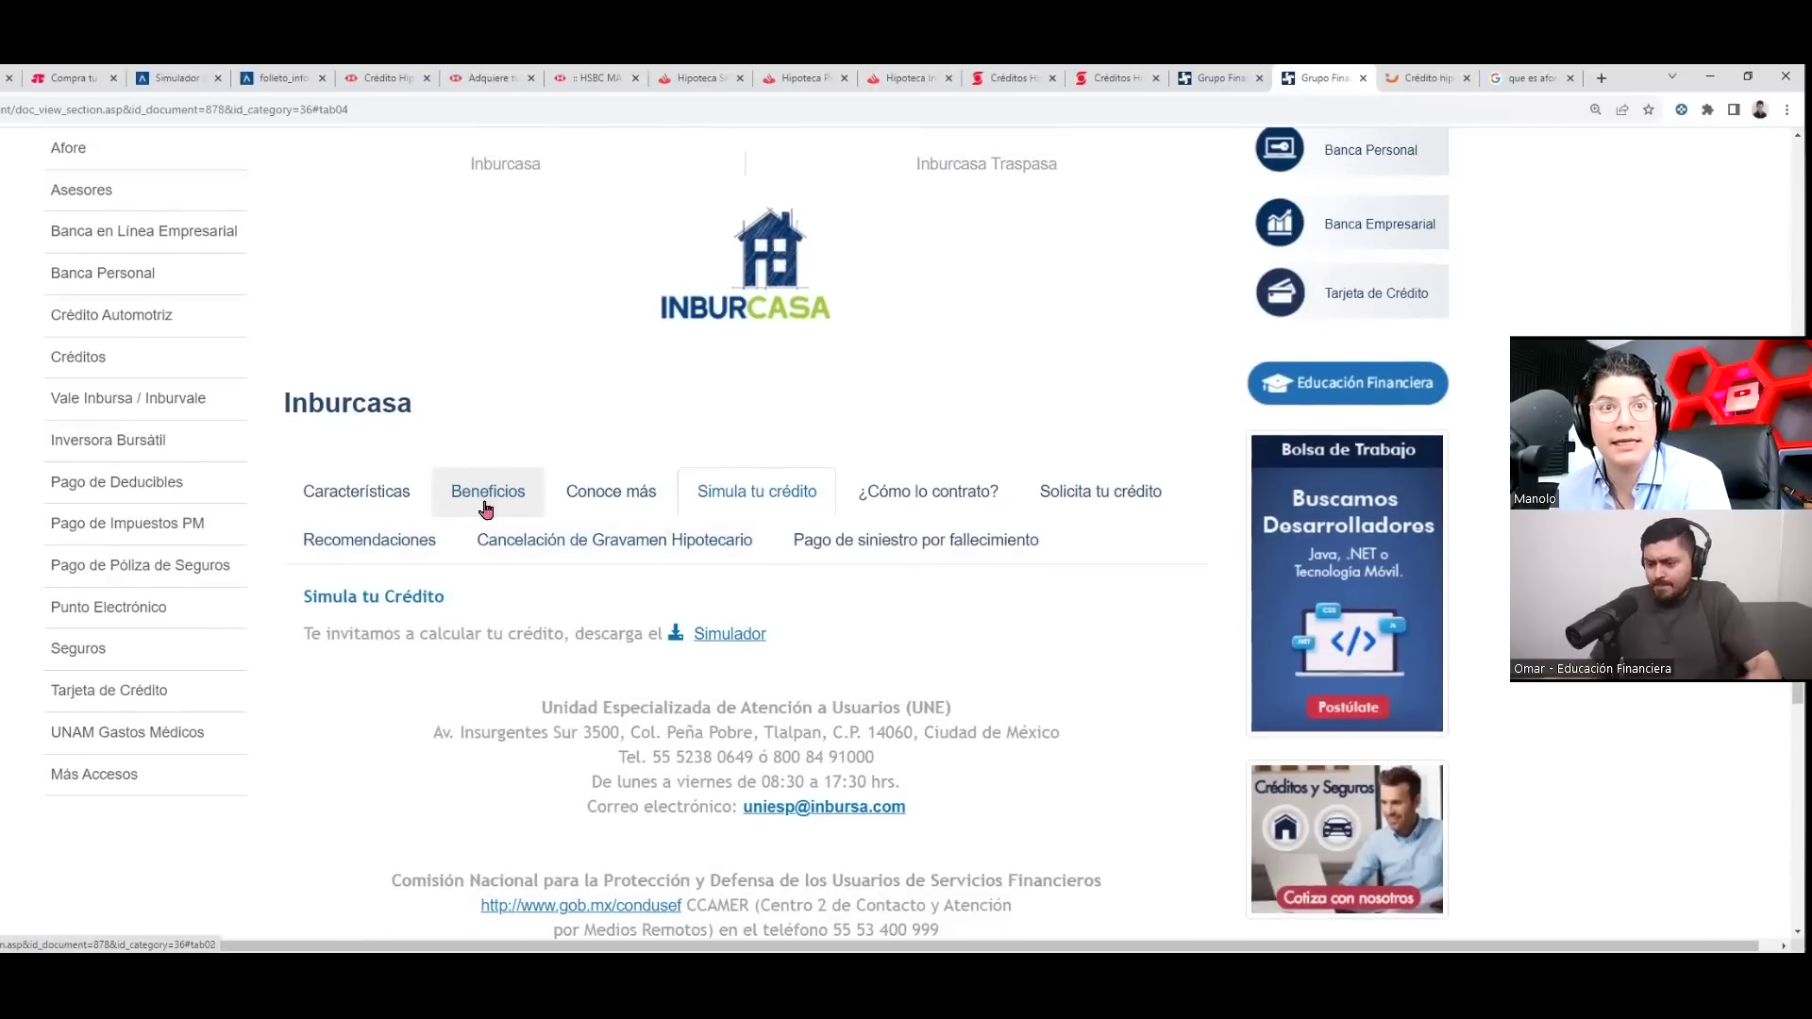
left_click(354, 502)
scroll(661, 509, "down", 3)
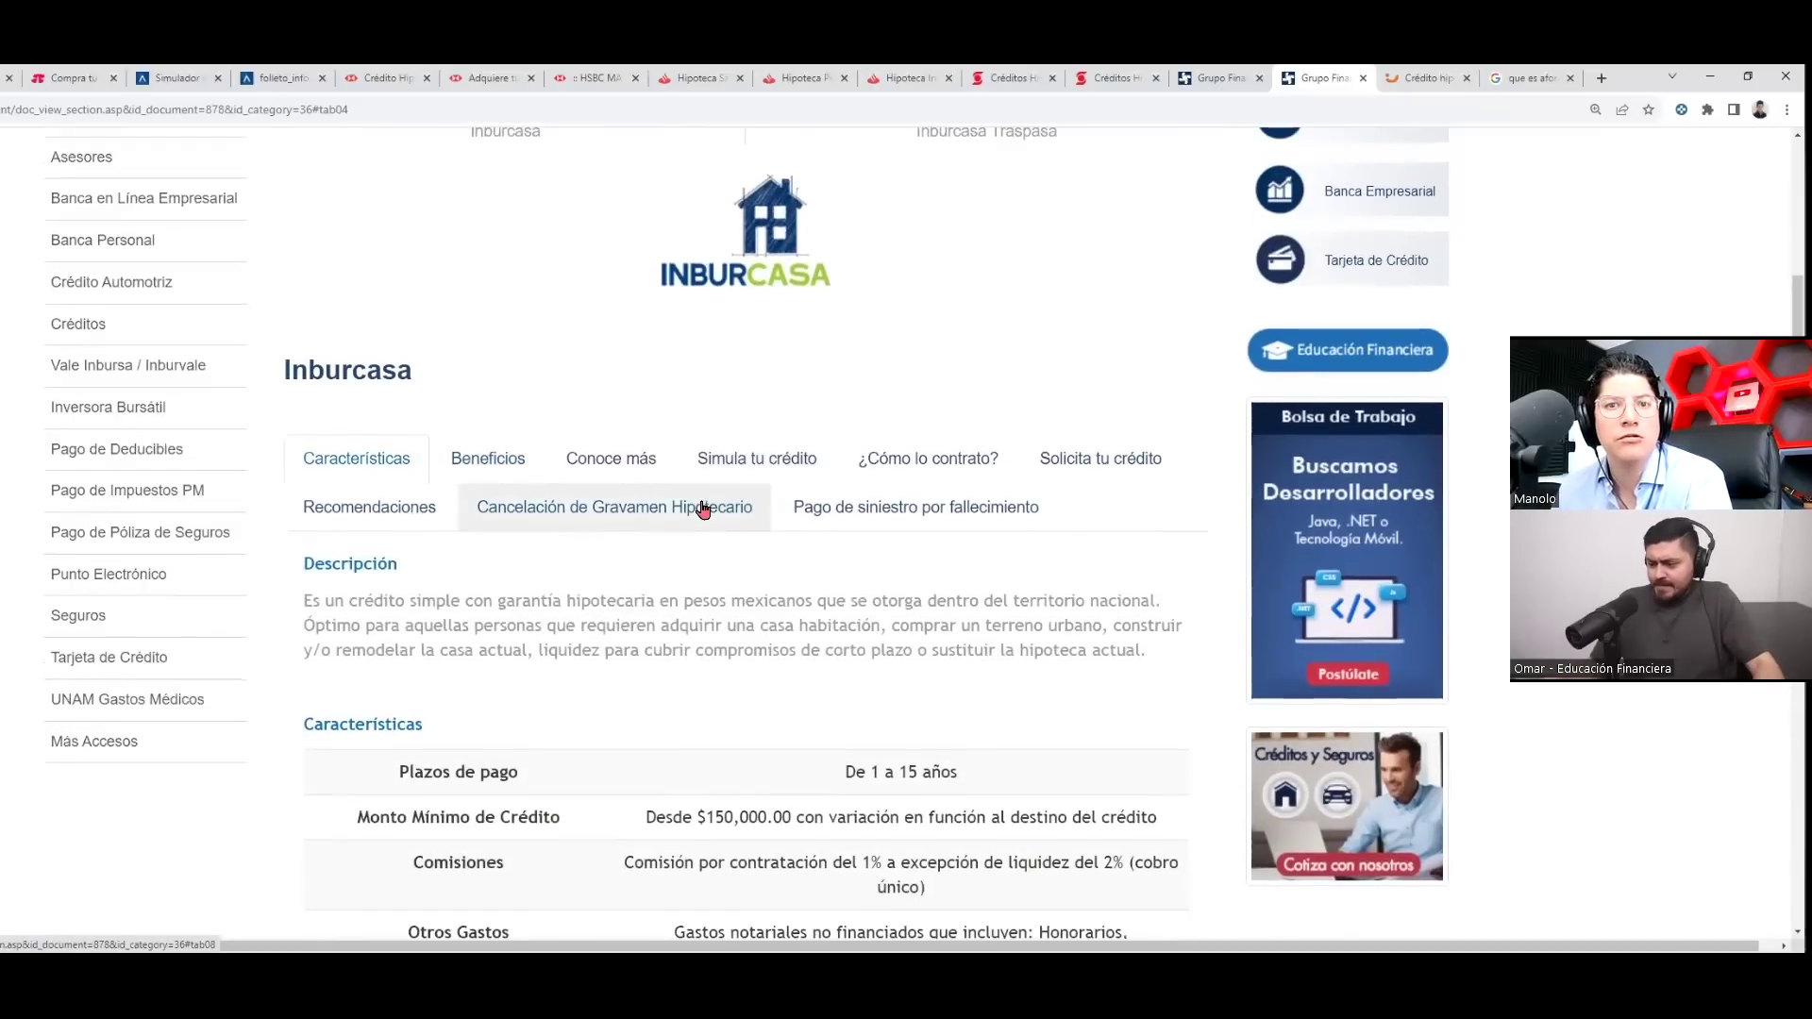
scroll(699, 356, "up", 1)
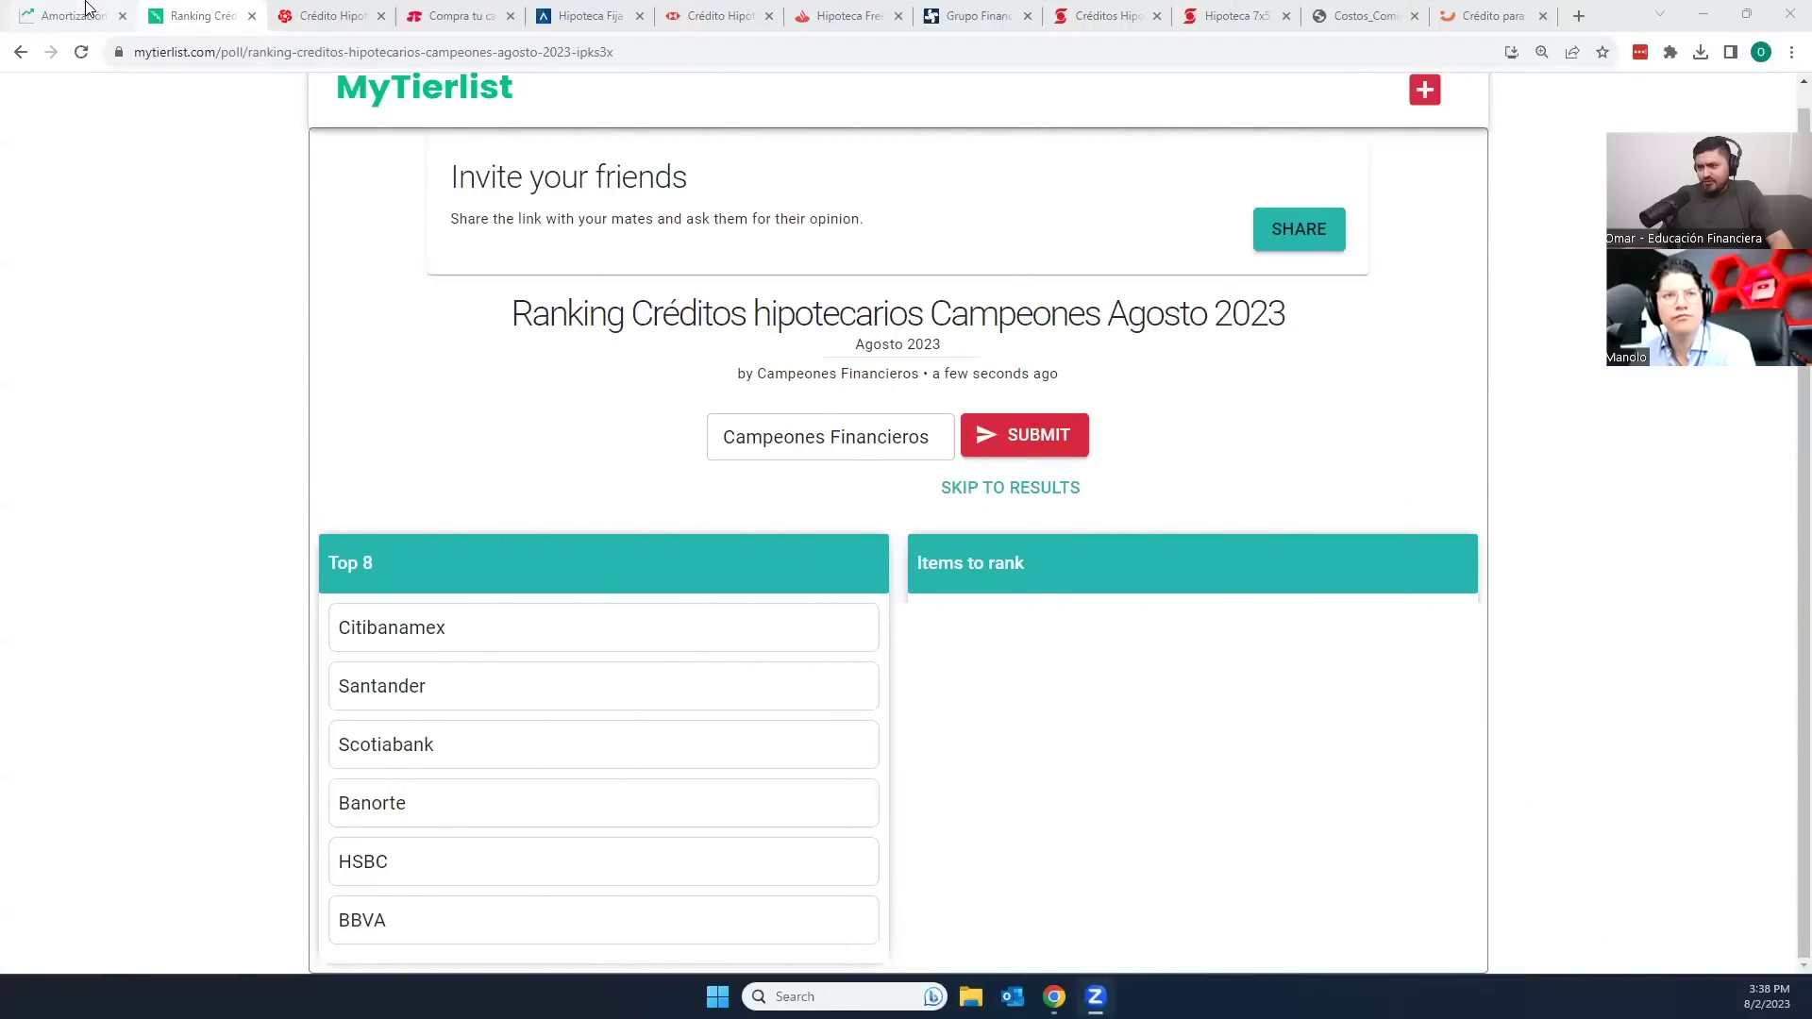
Step: In the amortization calculator, set the annual interest rate to 10.7% and the term to 20 years, and check the monthly payment
left_click(85, 11)
left_click_drag(181, 453, 111, 450)
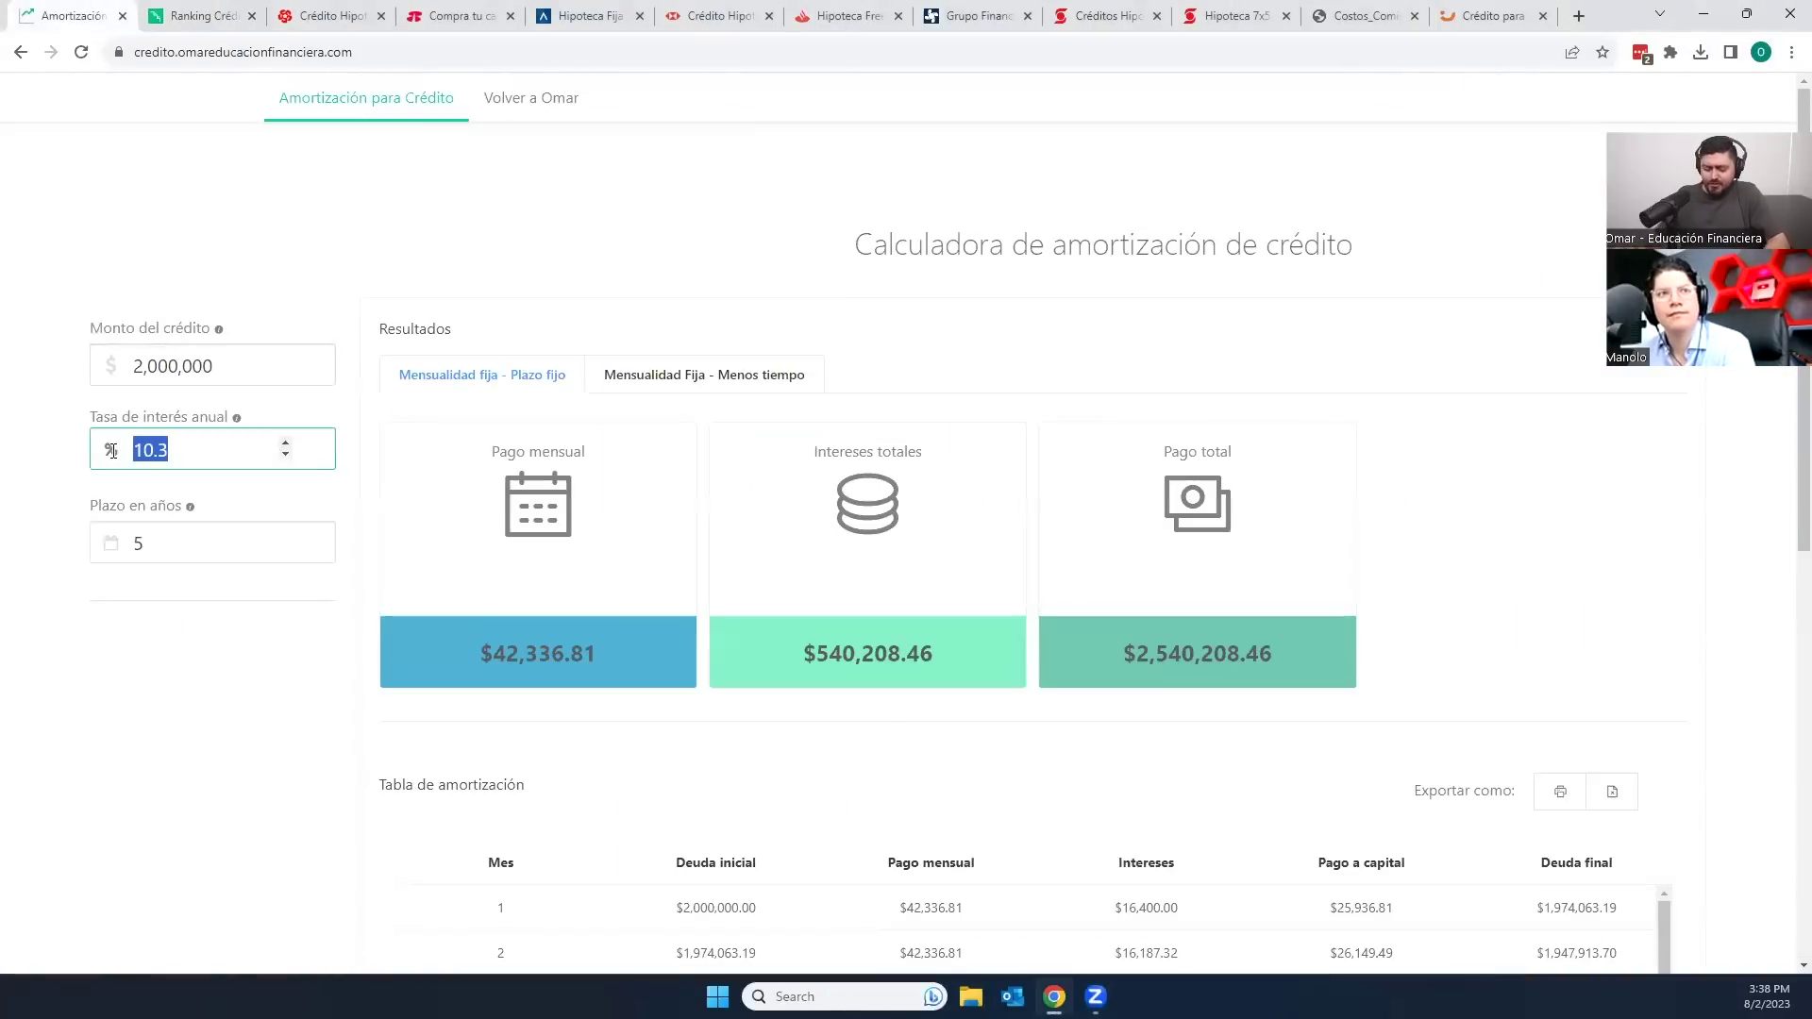
type("10.7")
key("Tab")
type("20")
left_click(251, 626)
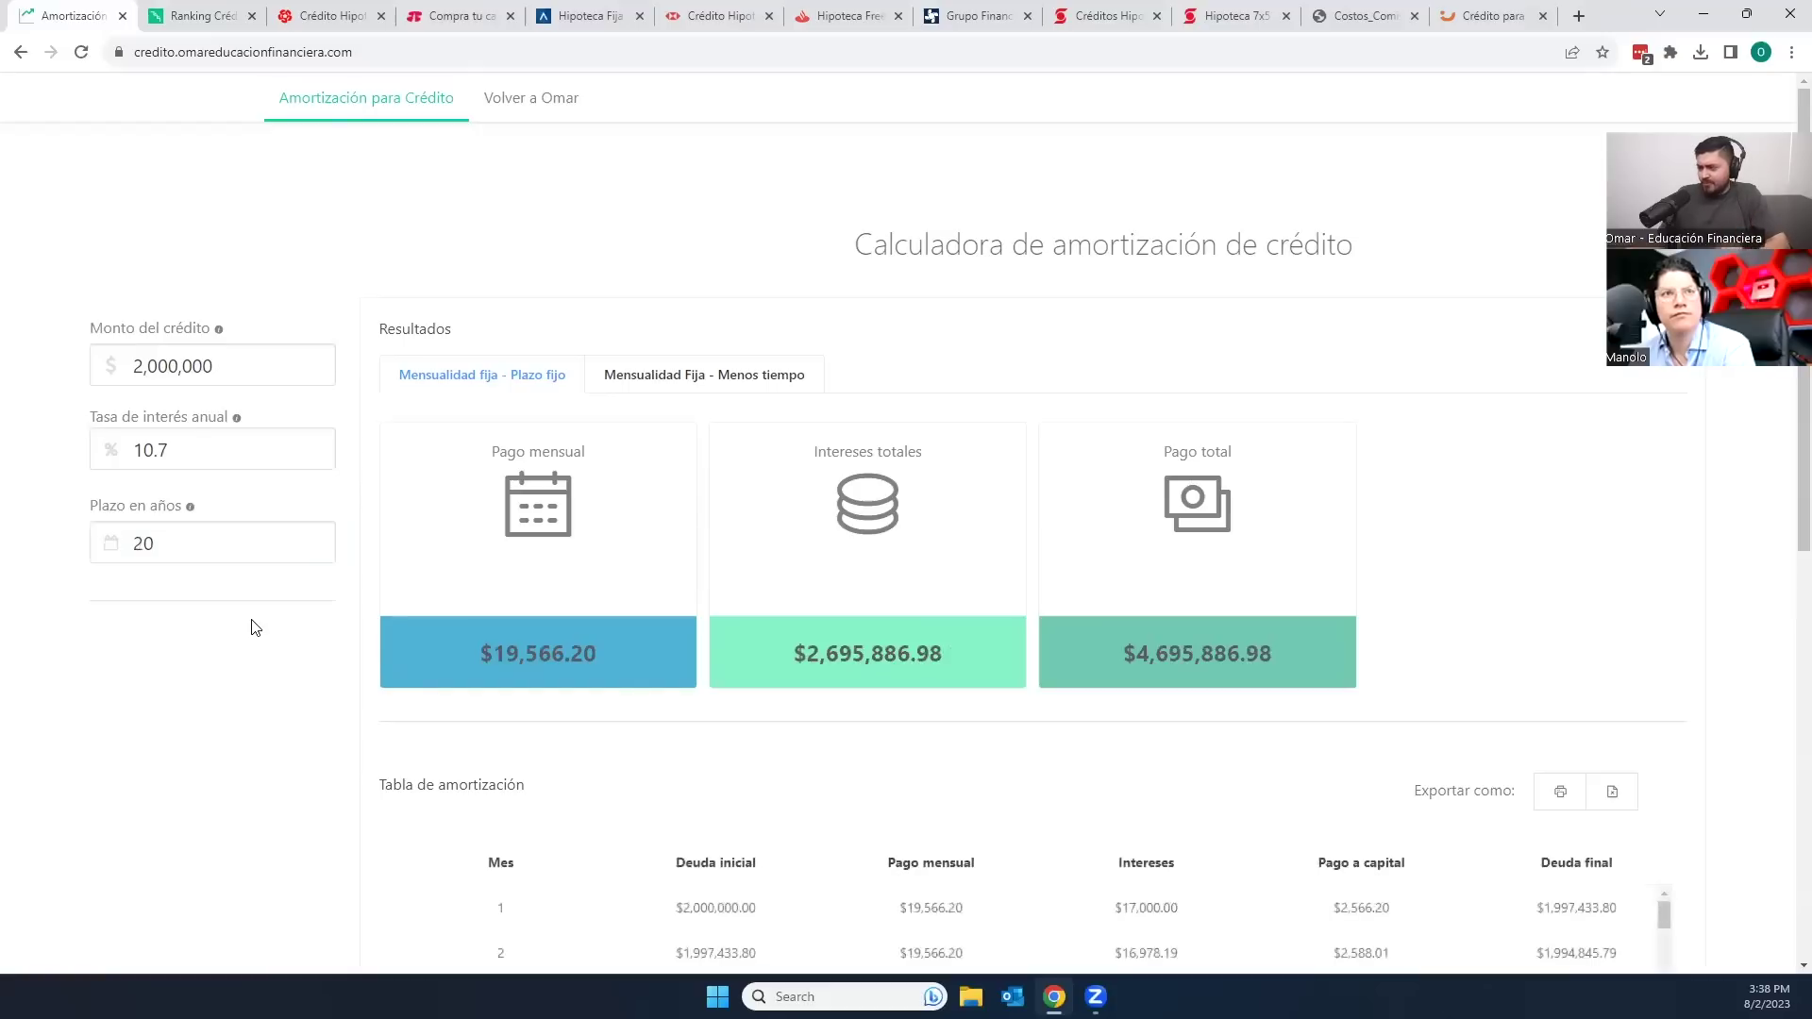
left_click_drag(599, 660, 480, 656)
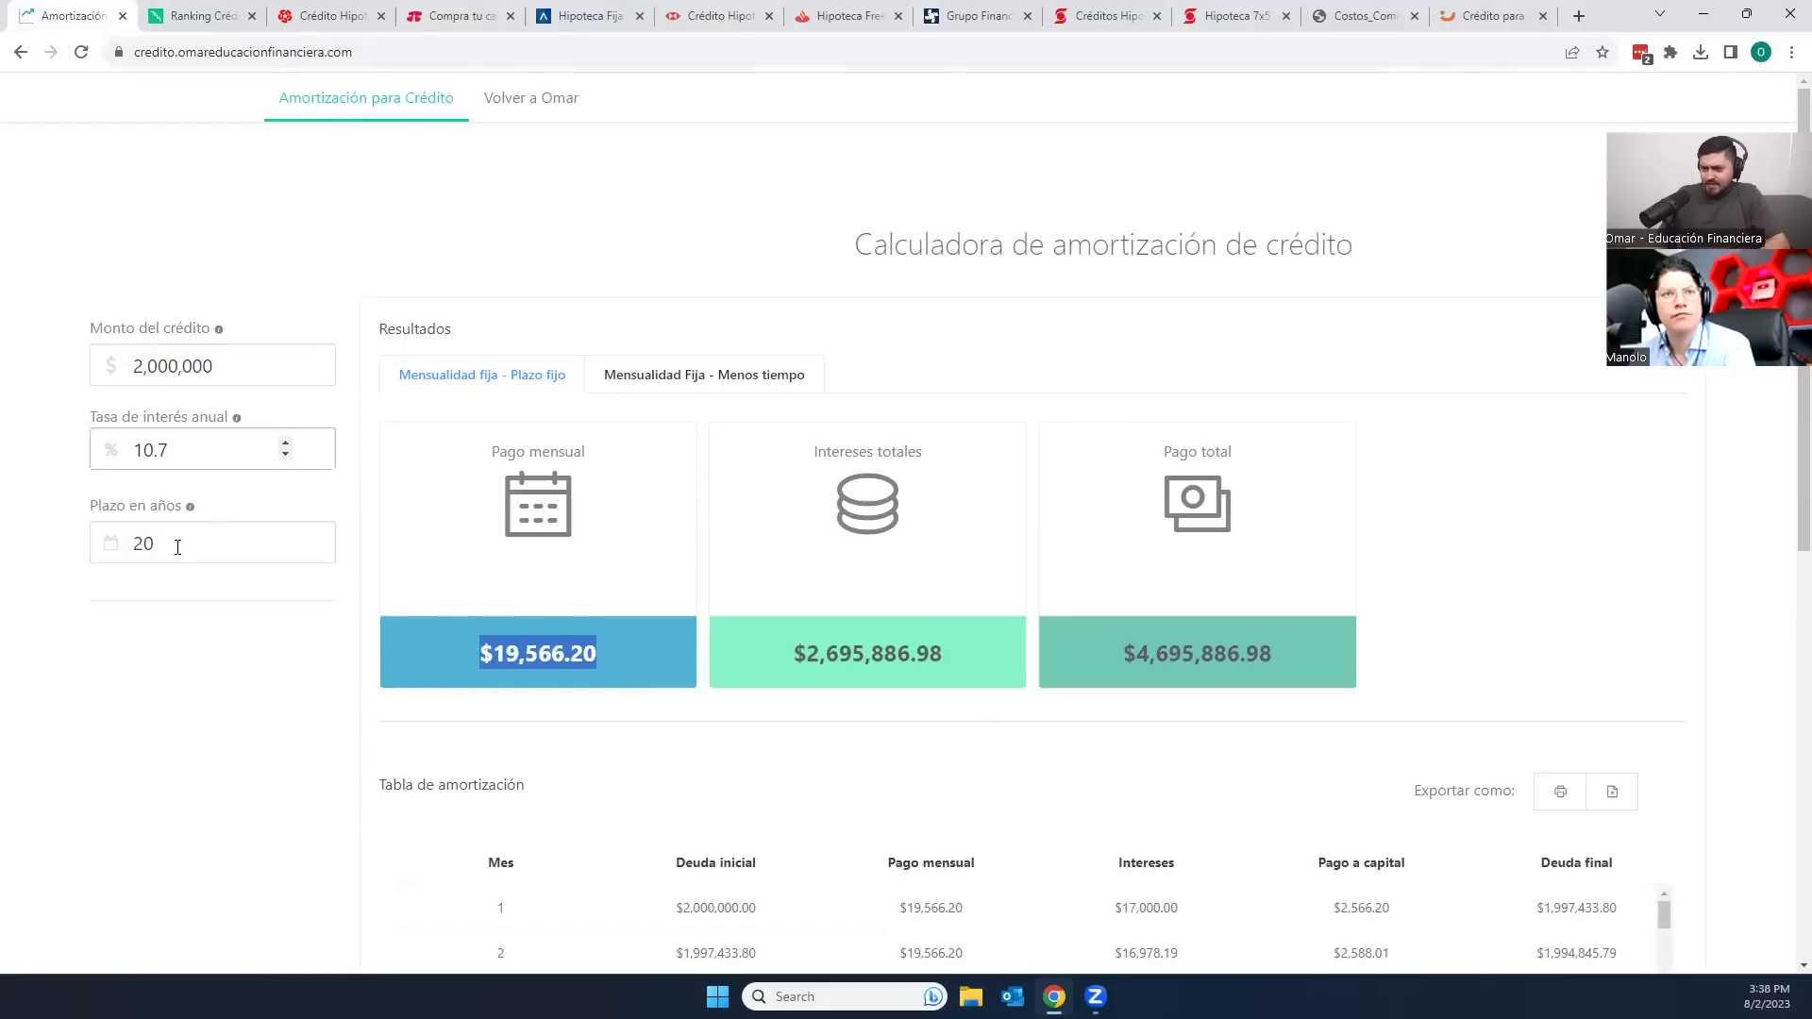
Step: Set the term to 15 years in the amortization calculator and check the resulting monthly payment
left_click_drag(180, 543, 110, 545)
type("15")
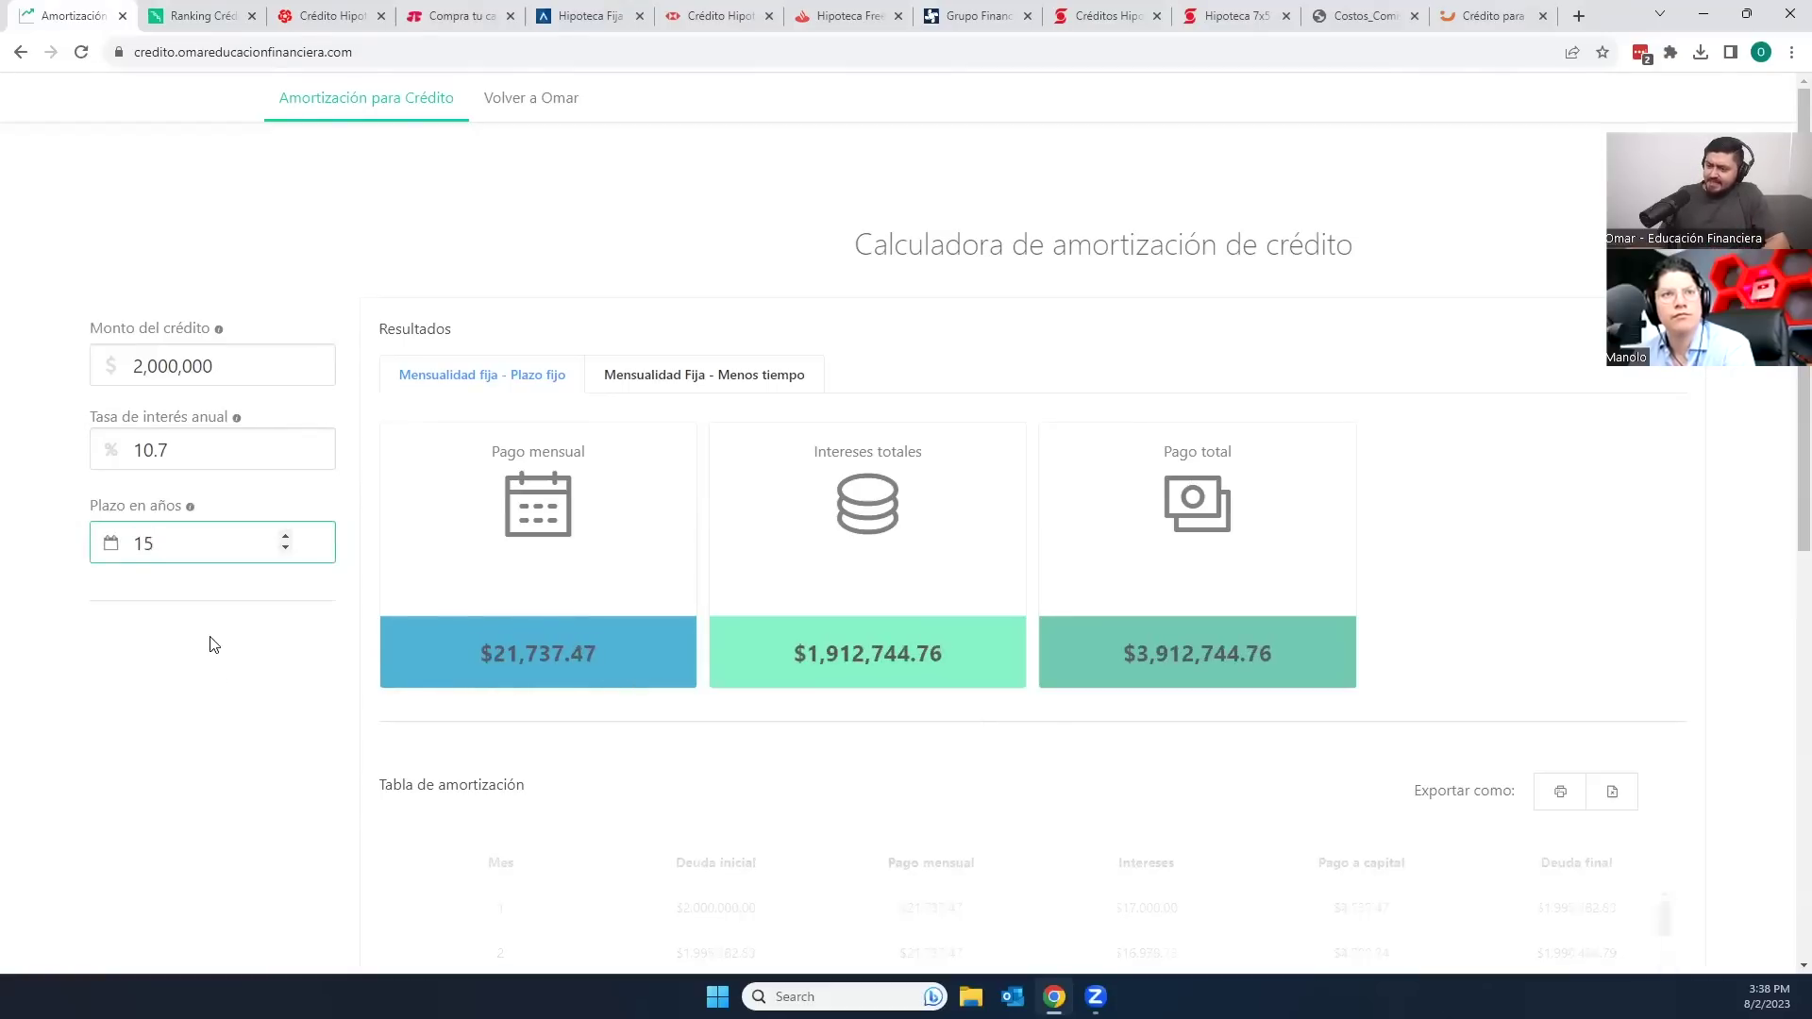
left_click(214, 645)
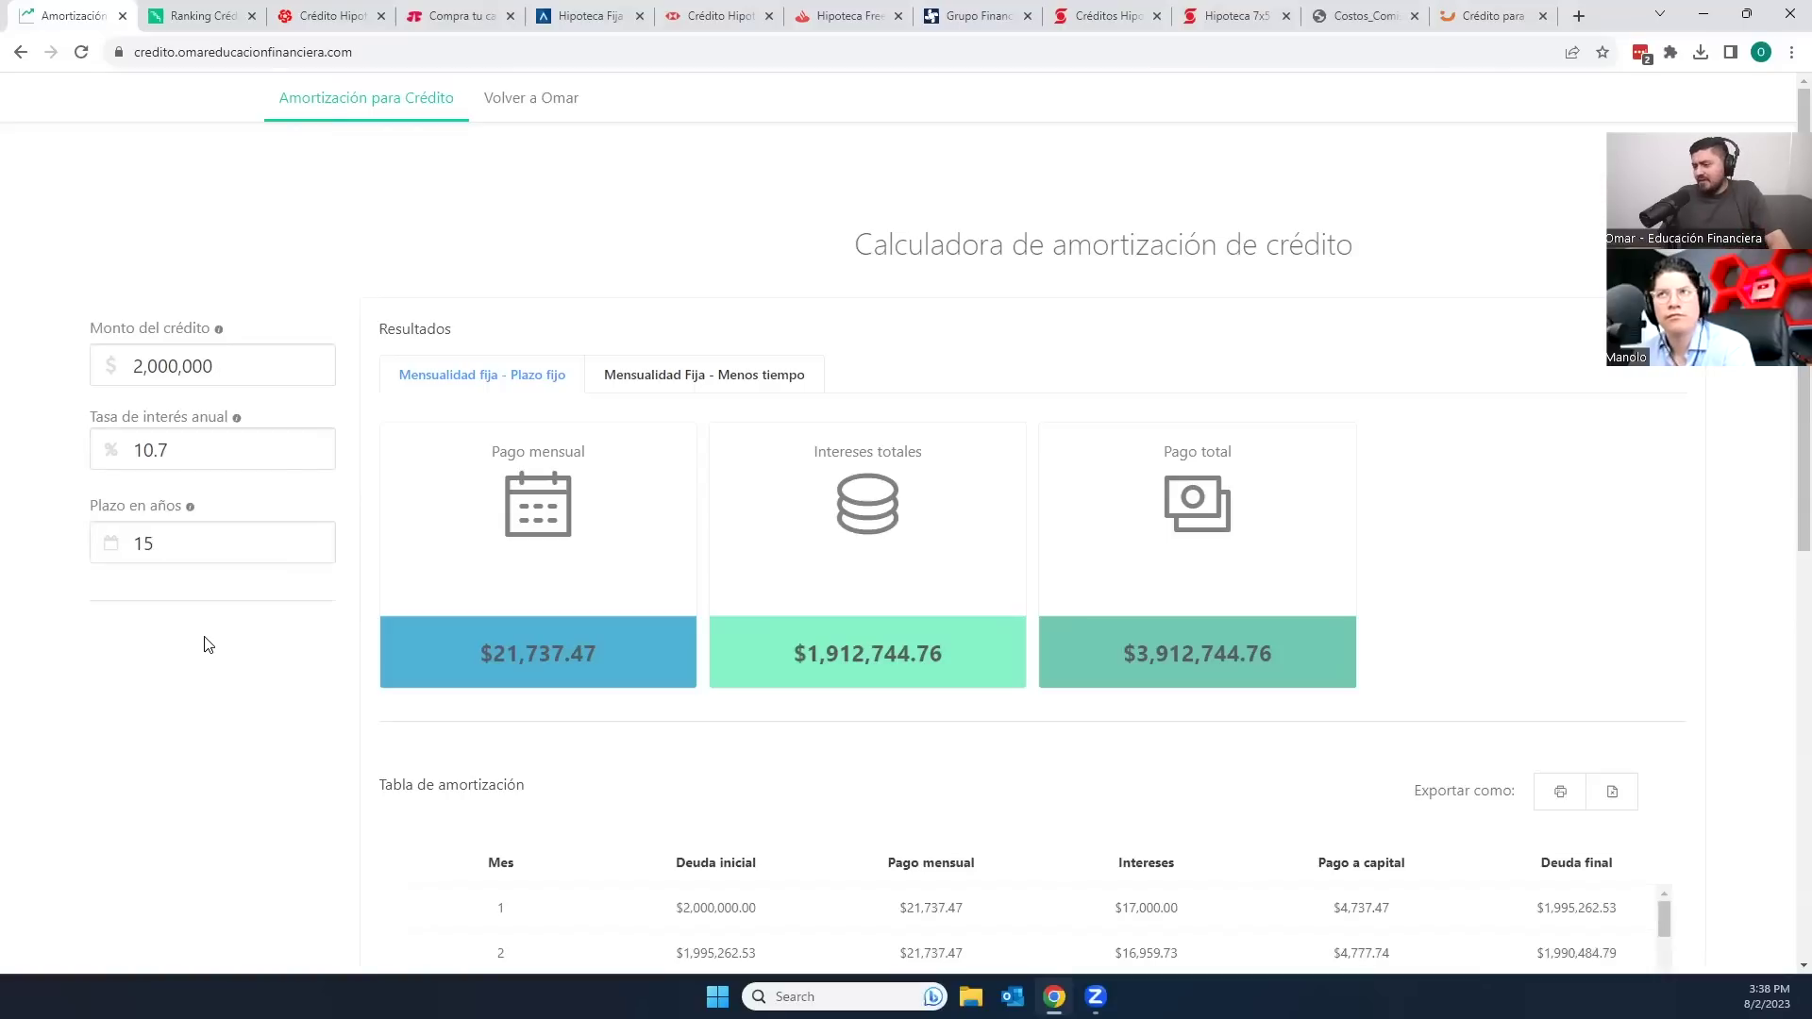
left_click_drag(489, 656, 638, 653)
left_click(638, 653)
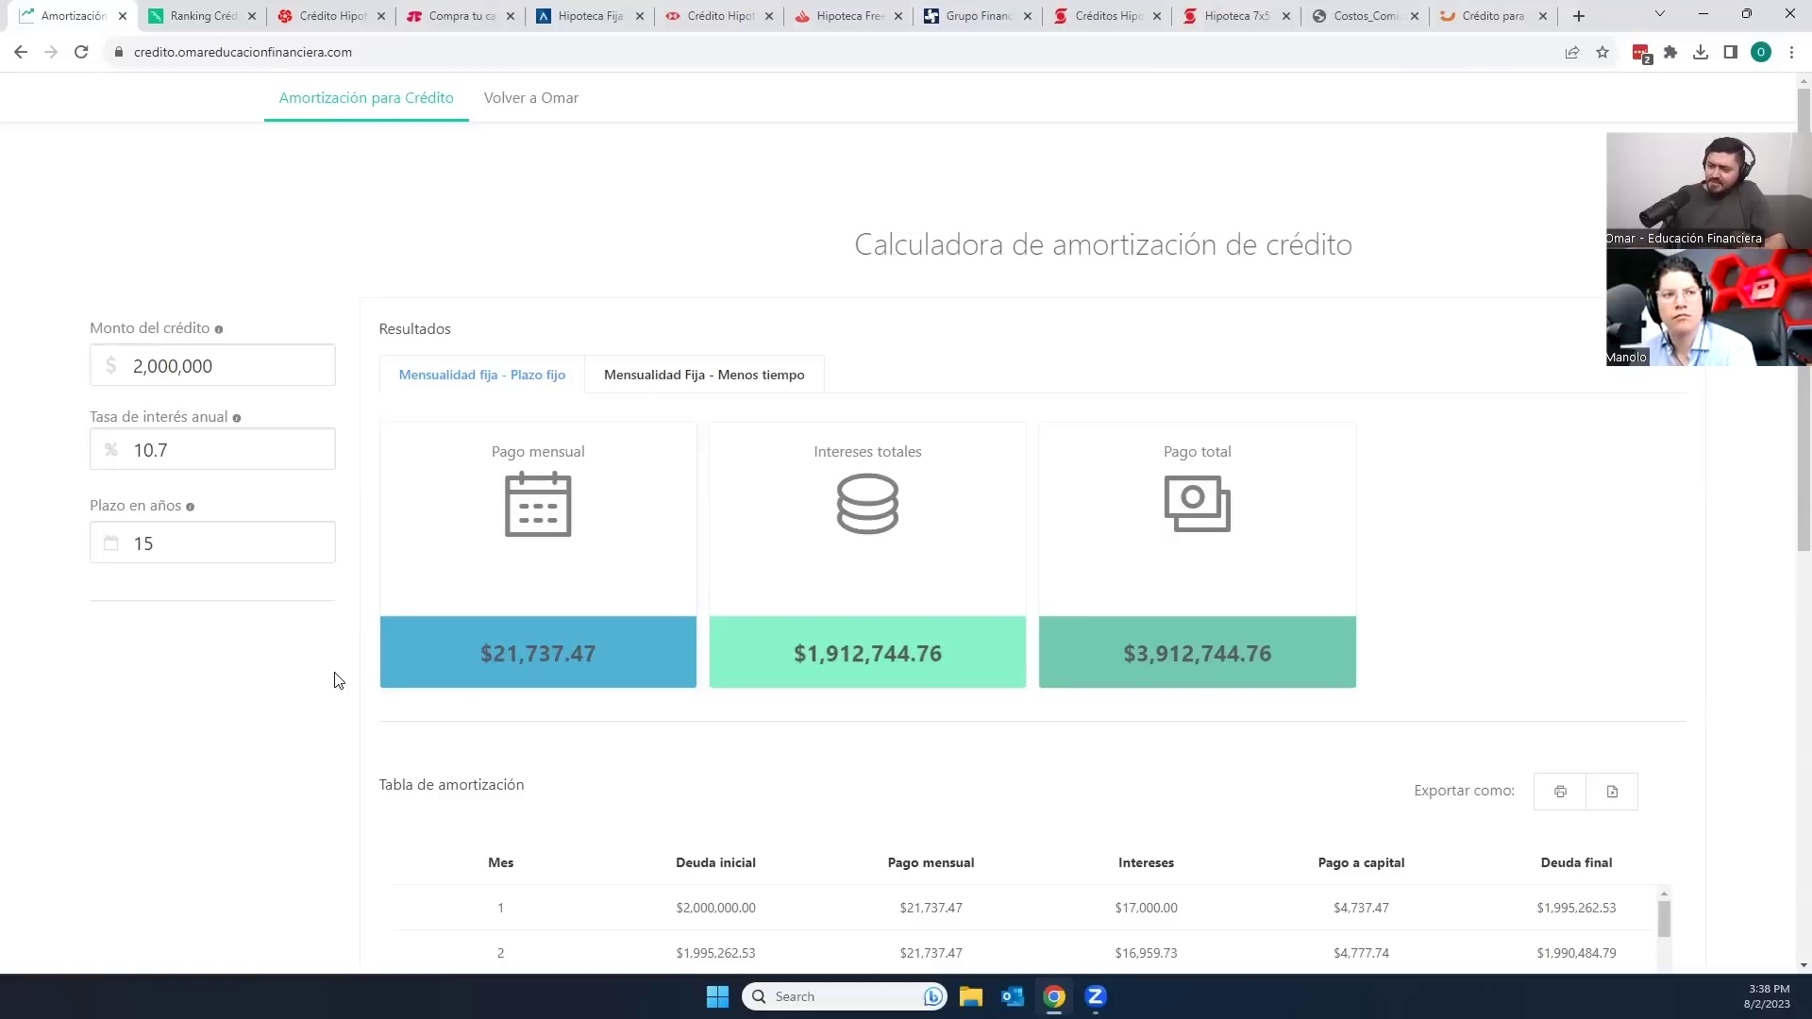
double_click(489, 653)
left_click(263, 533)
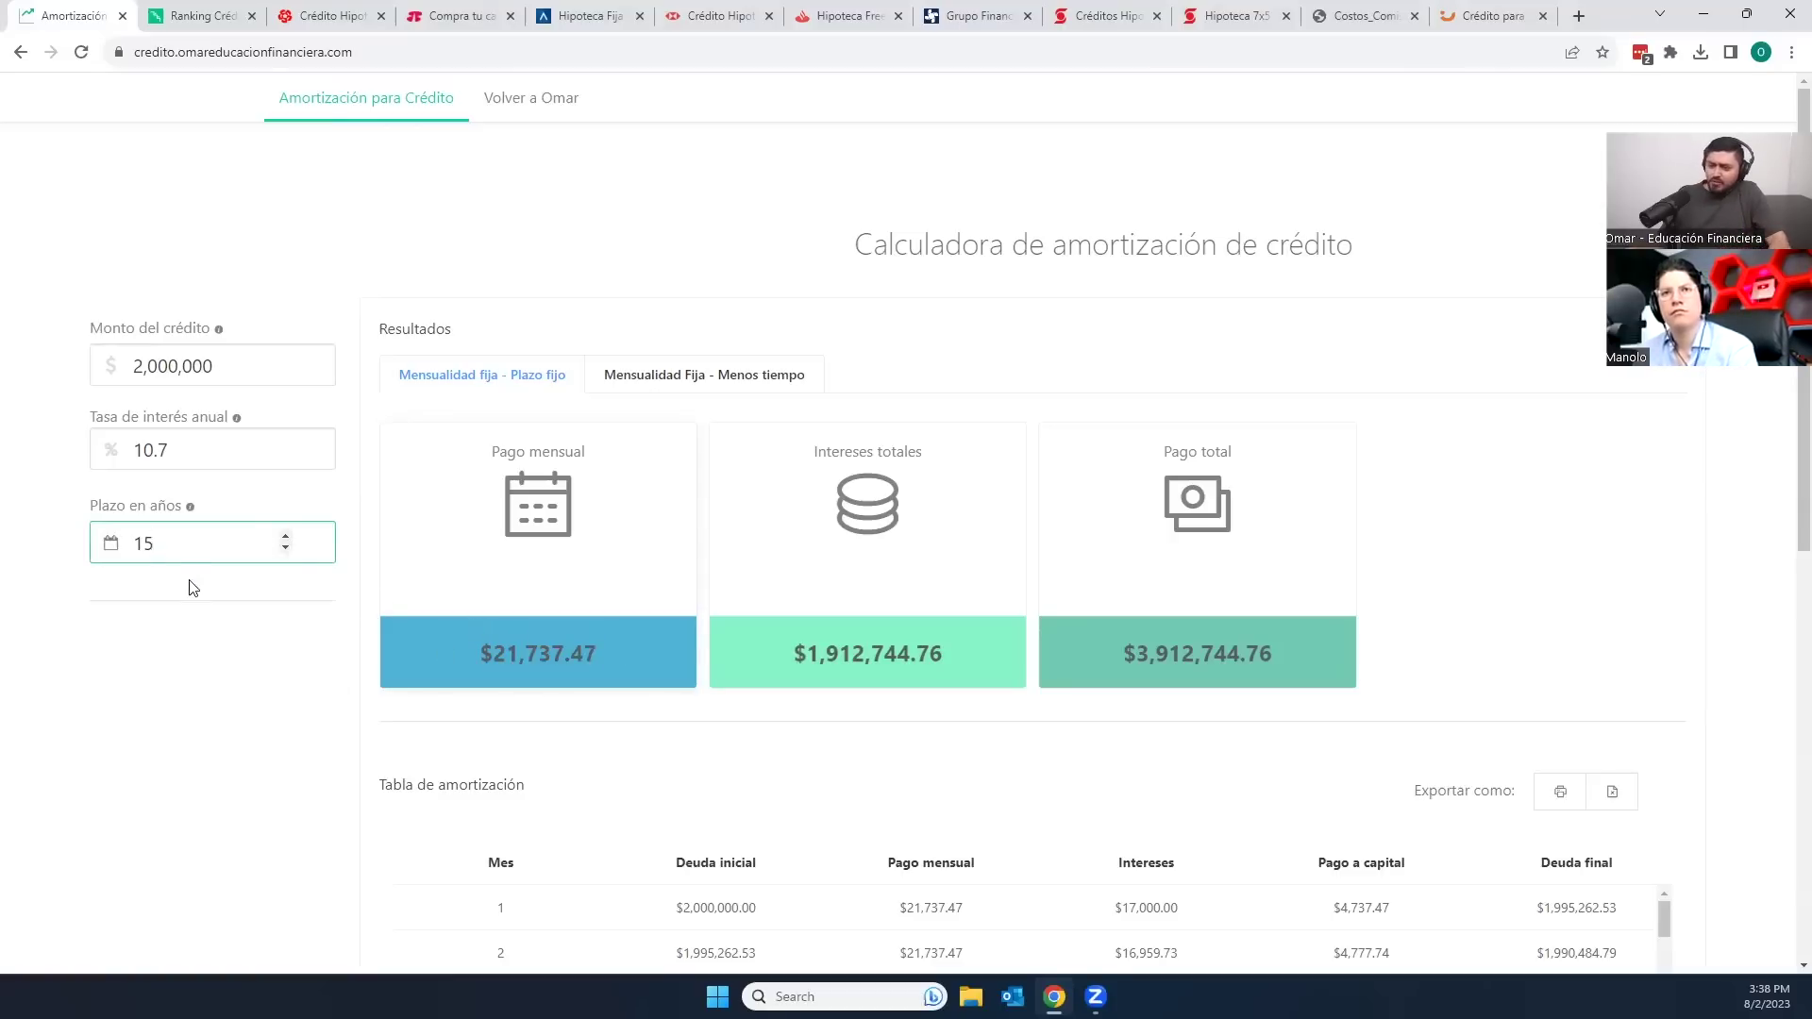
left_click_drag(159, 544, 142, 544)
double_click(162, 445)
left_click(255, 713)
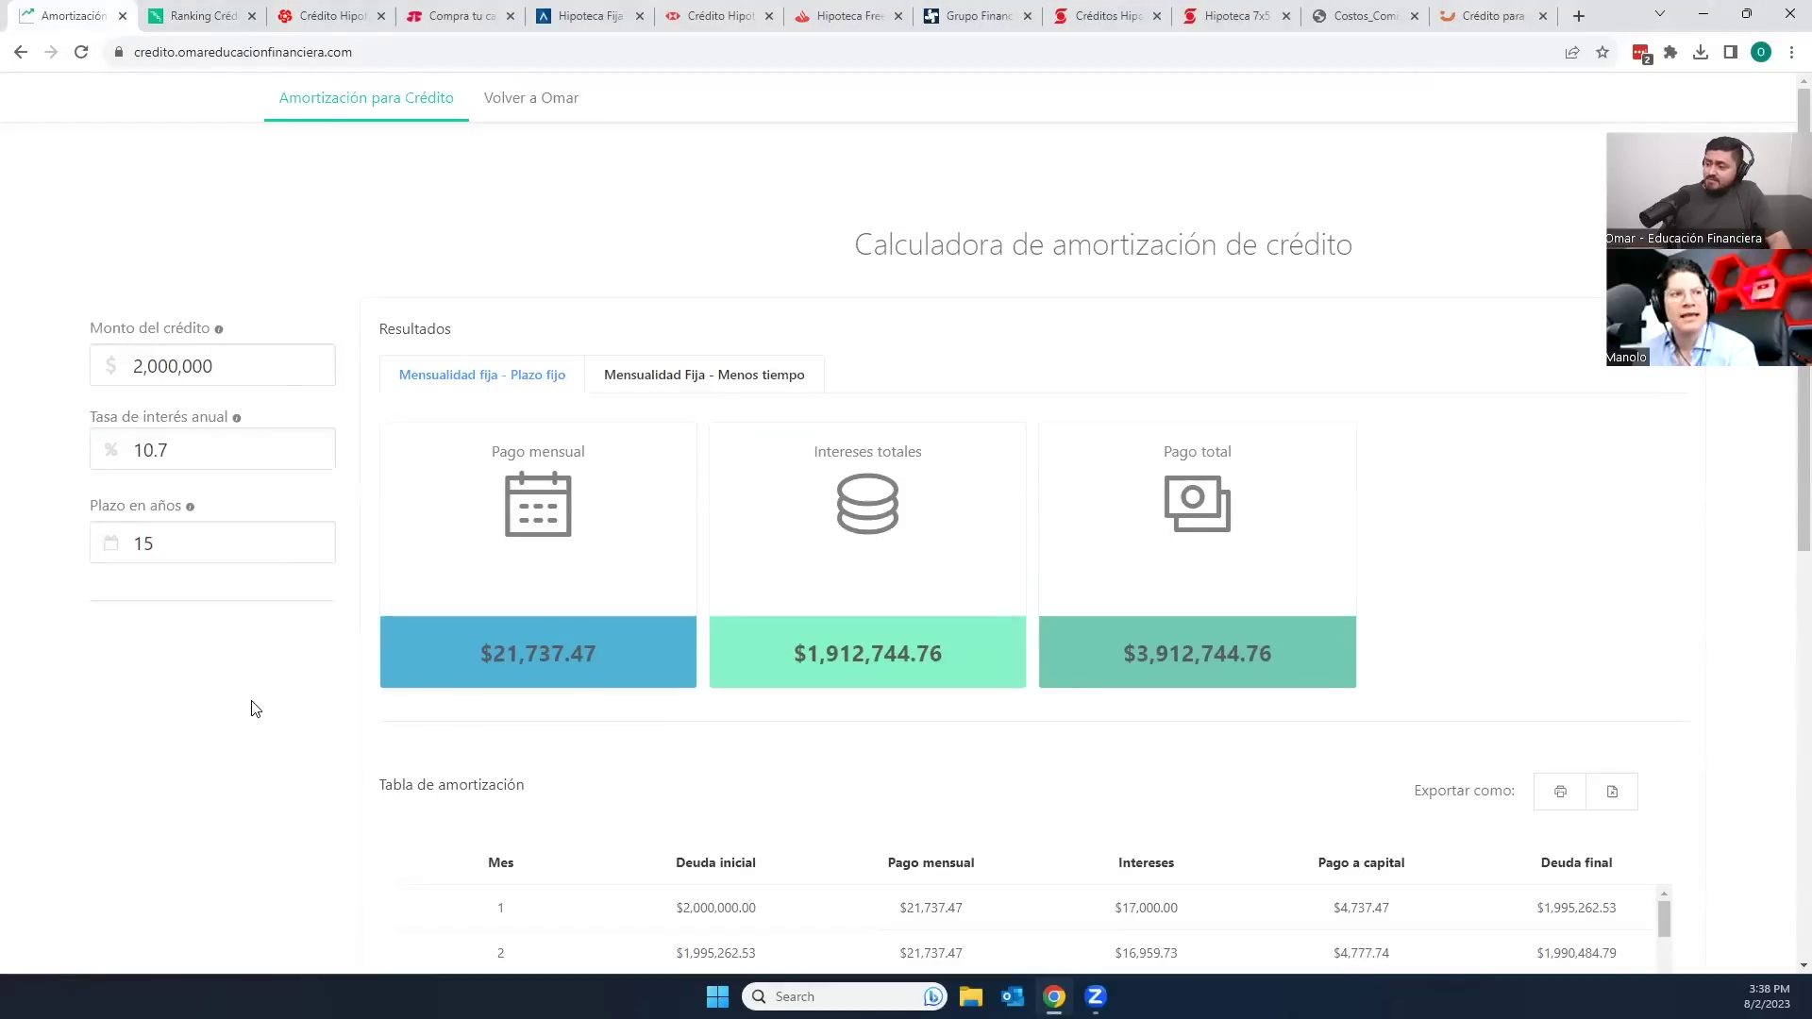
Step: Compare the 20-year and 15-year terms in the amortization calculator, leaving the term at 15 years
key("ctrl+Tab")
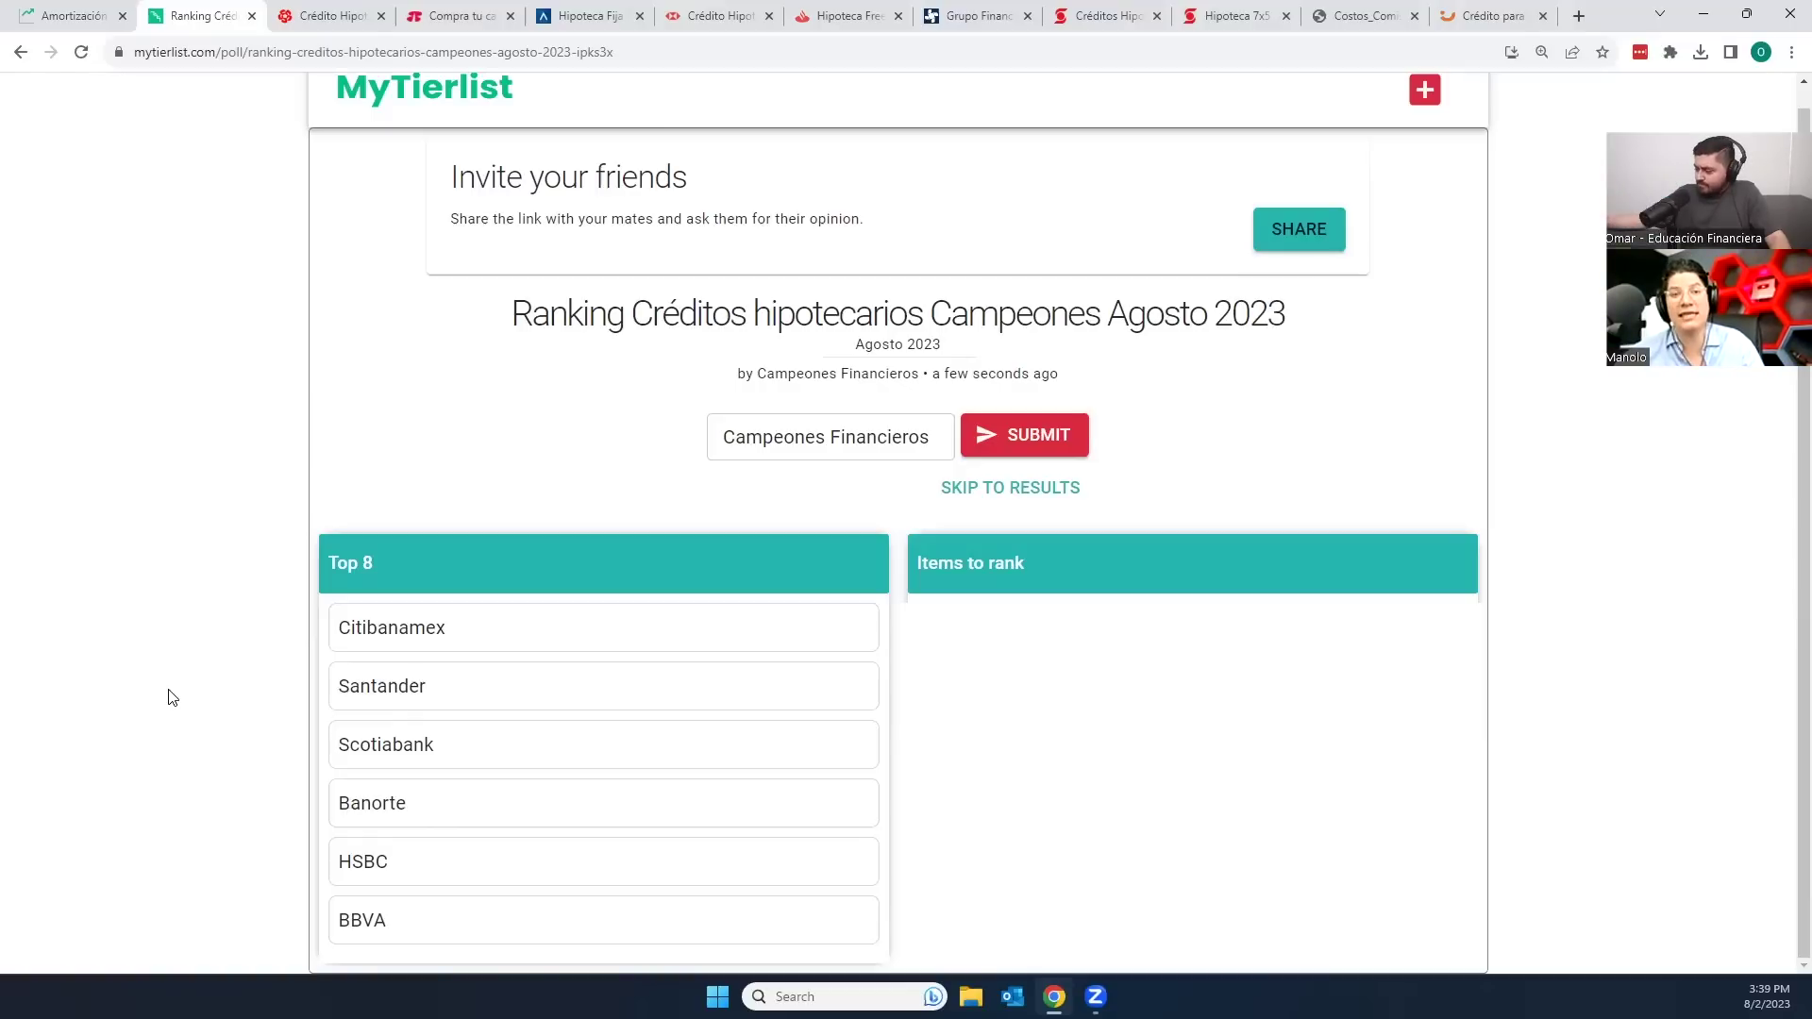
key("ctrl+shift+Tab")
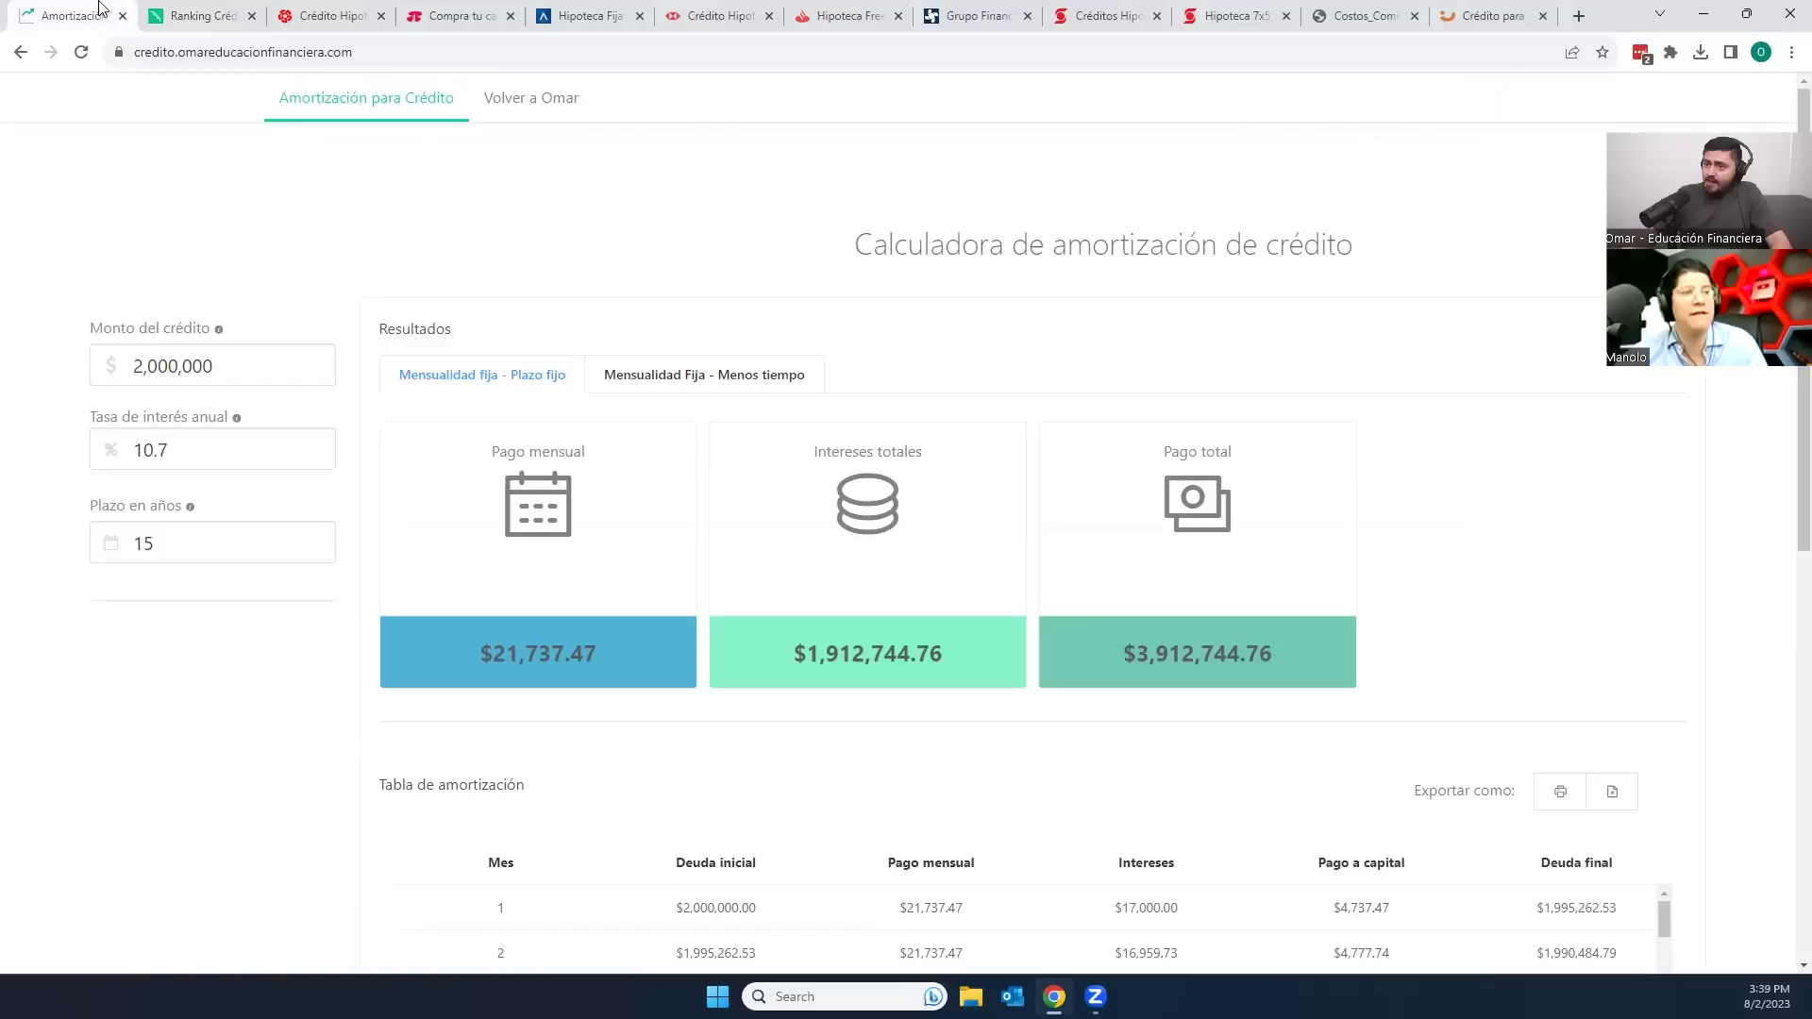
left_click_drag(204, 551, 94, 536)
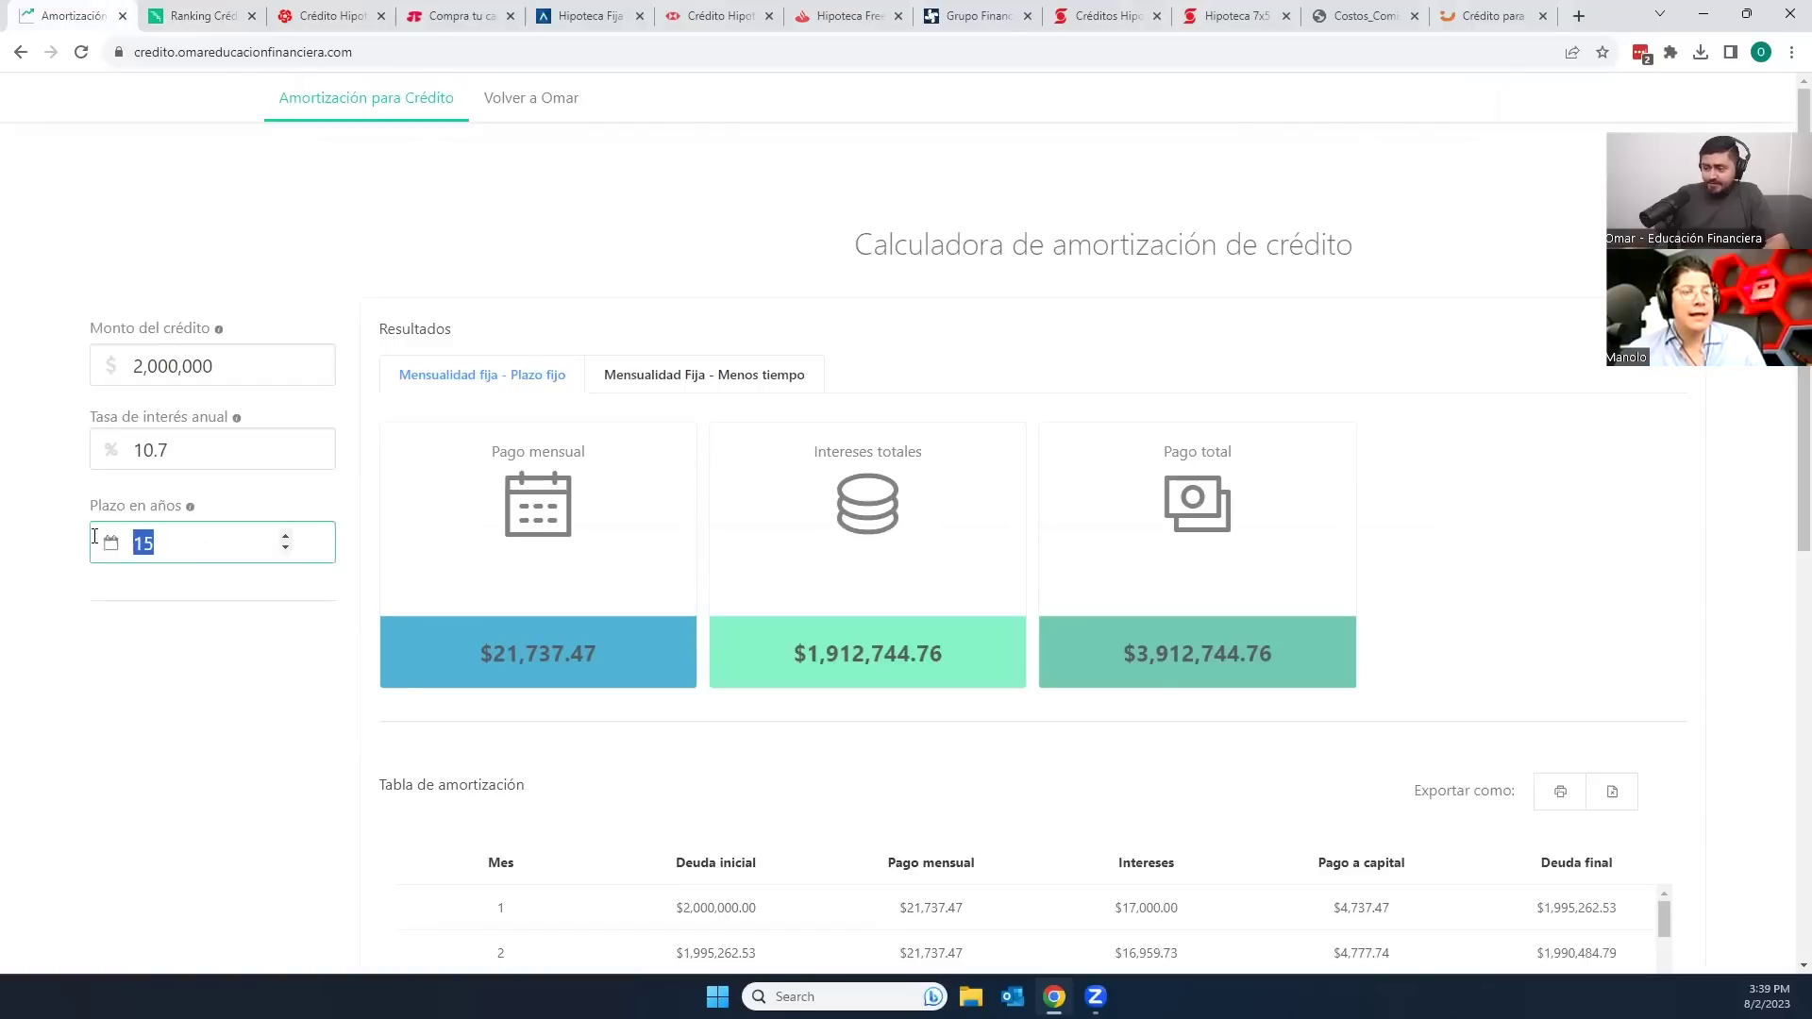
type("20")
left_click_drag(255, 544, 73, 553)
type("15")
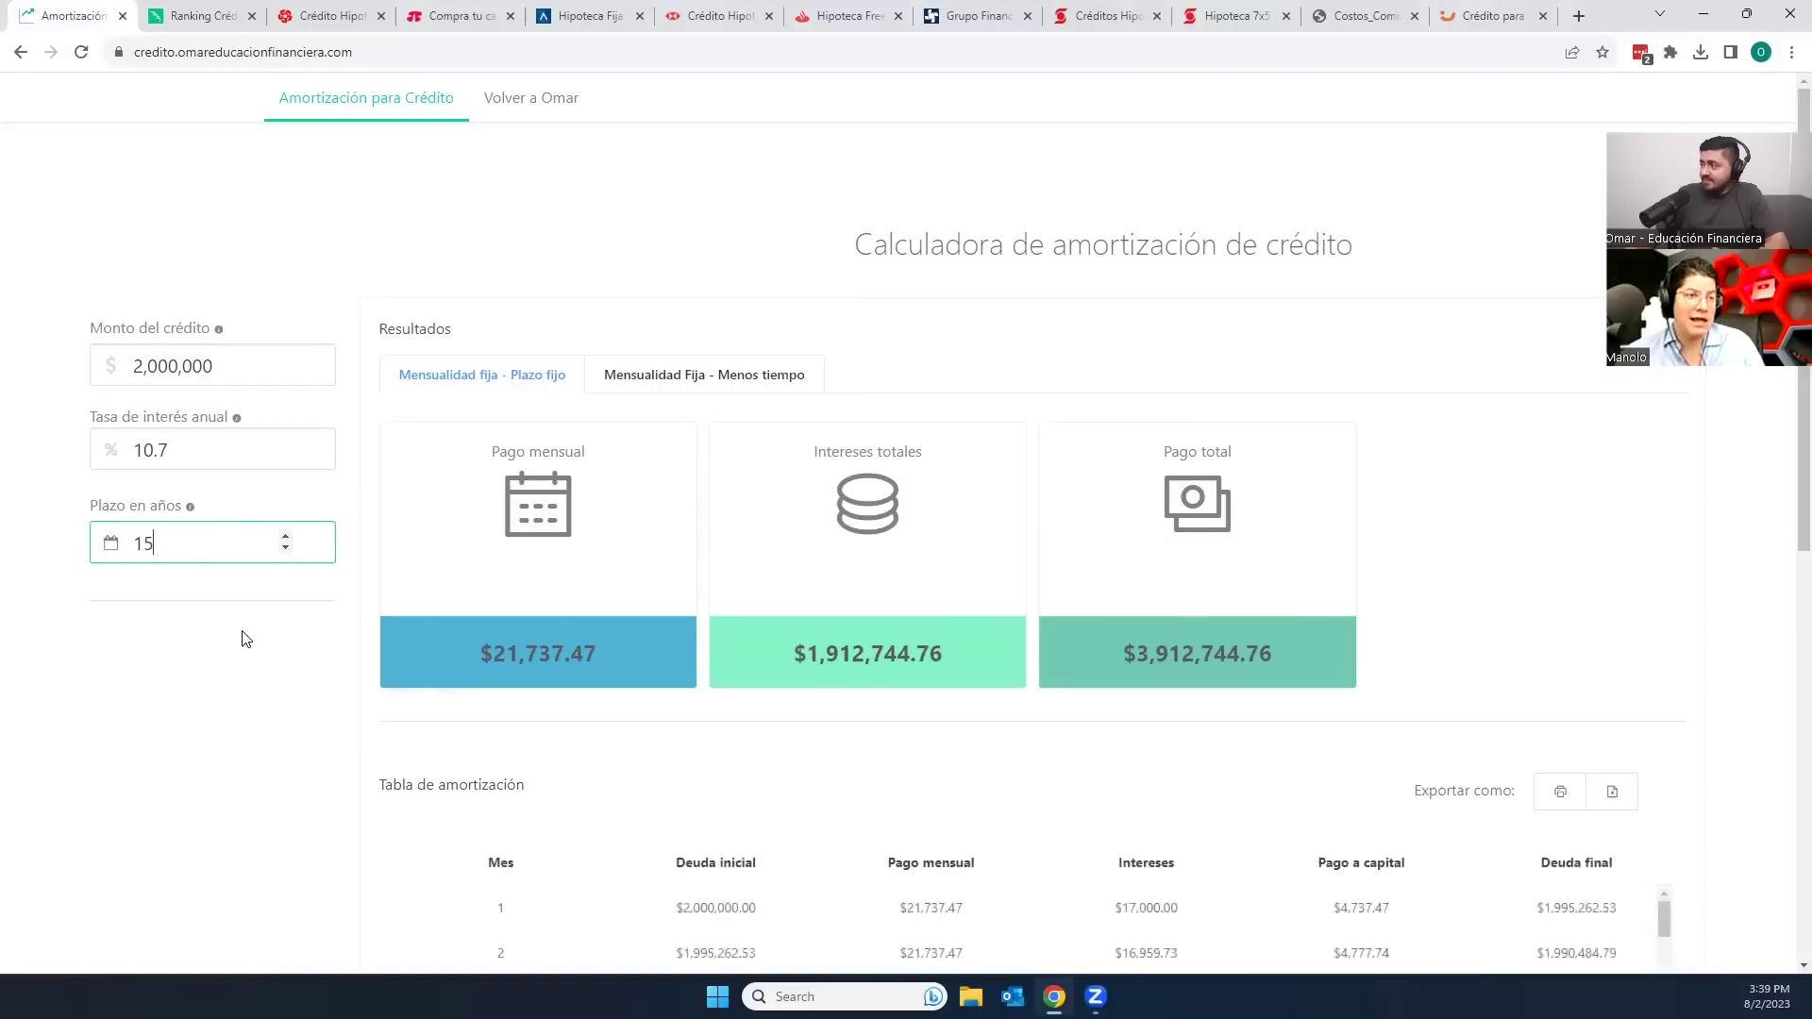
Step: In the August 2023 mortgage ranking, place Inbursa in first position, above Citibanamex
key("ctrl+Tab")
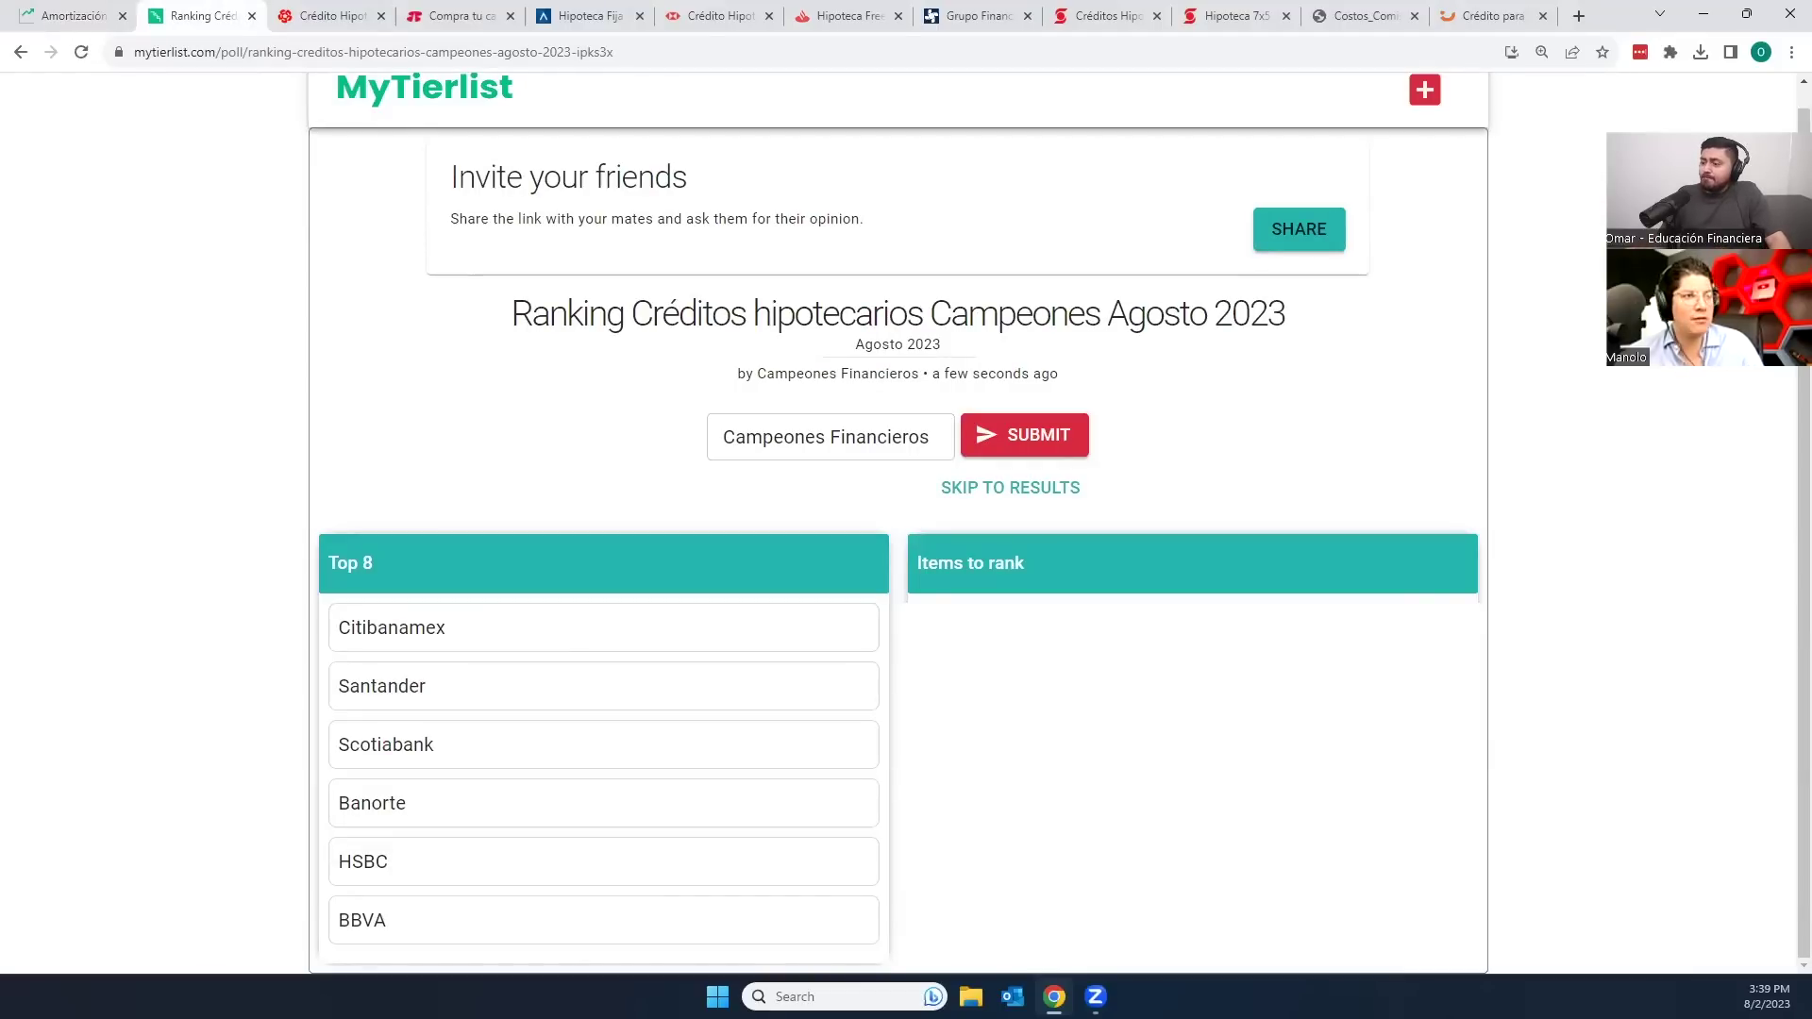
left_click_drag(944, 613, 383, 586)
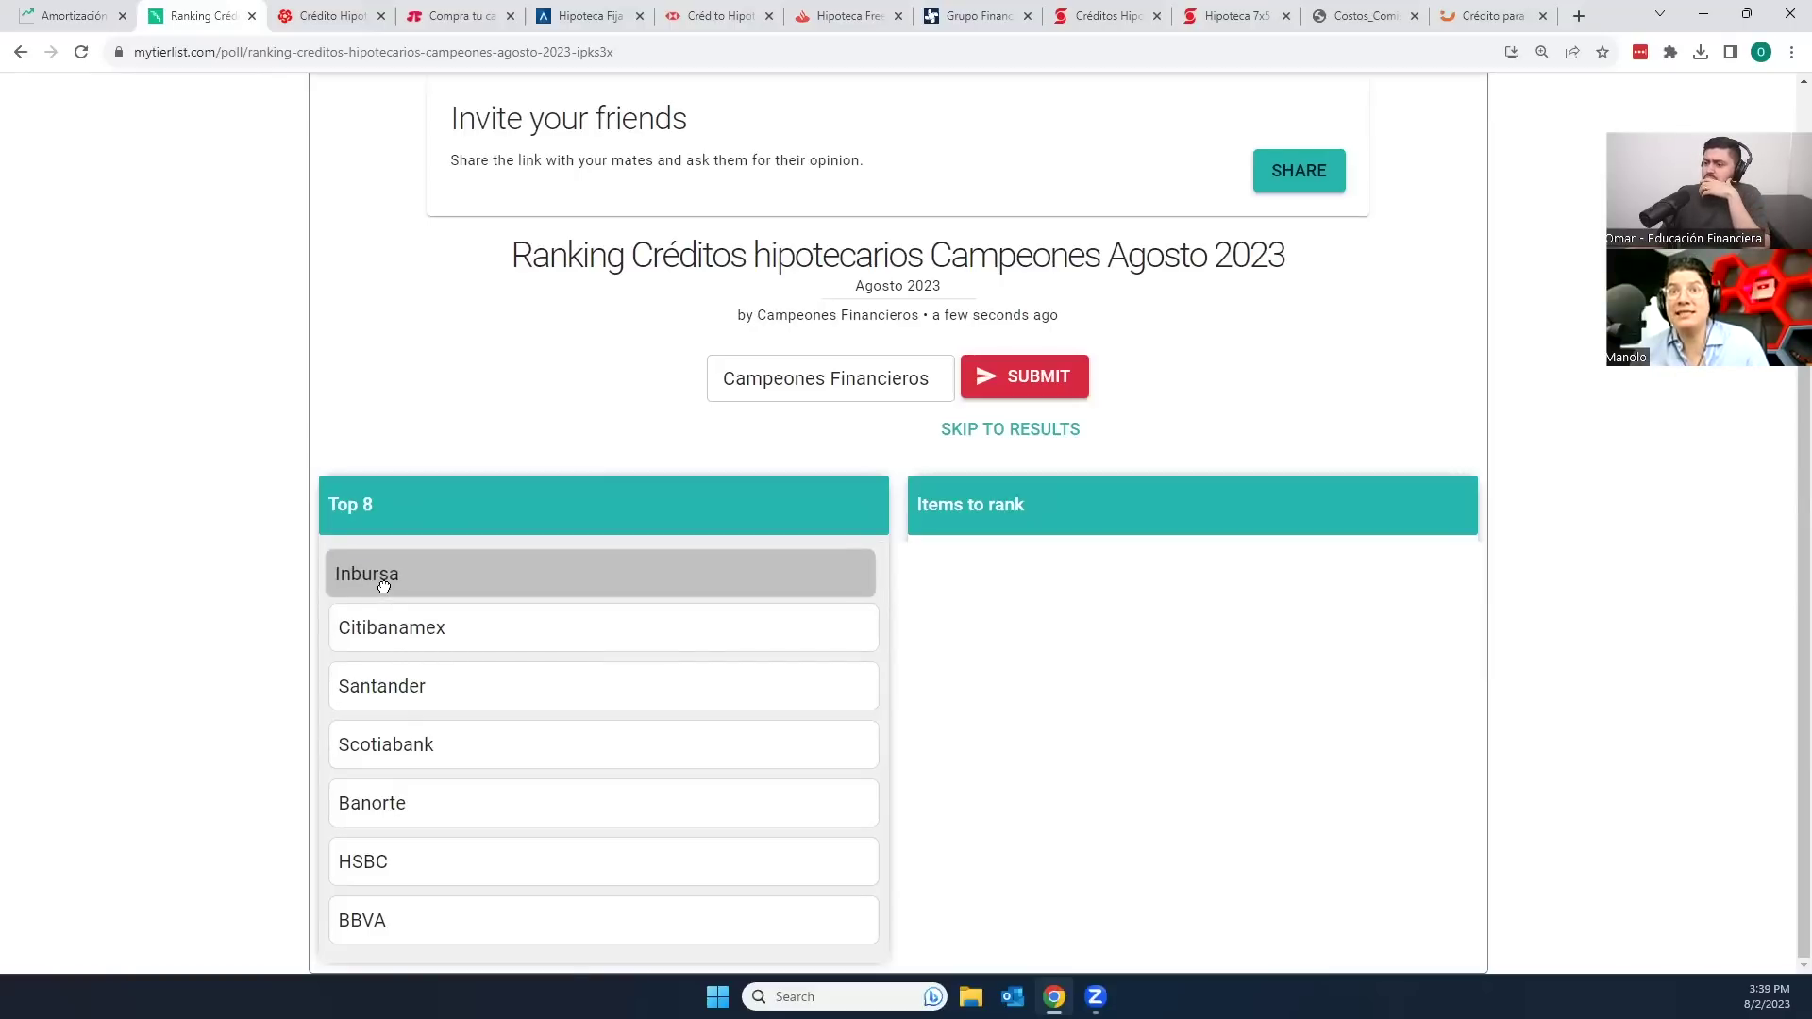
left_click_drag(384, 586, 380, 589)
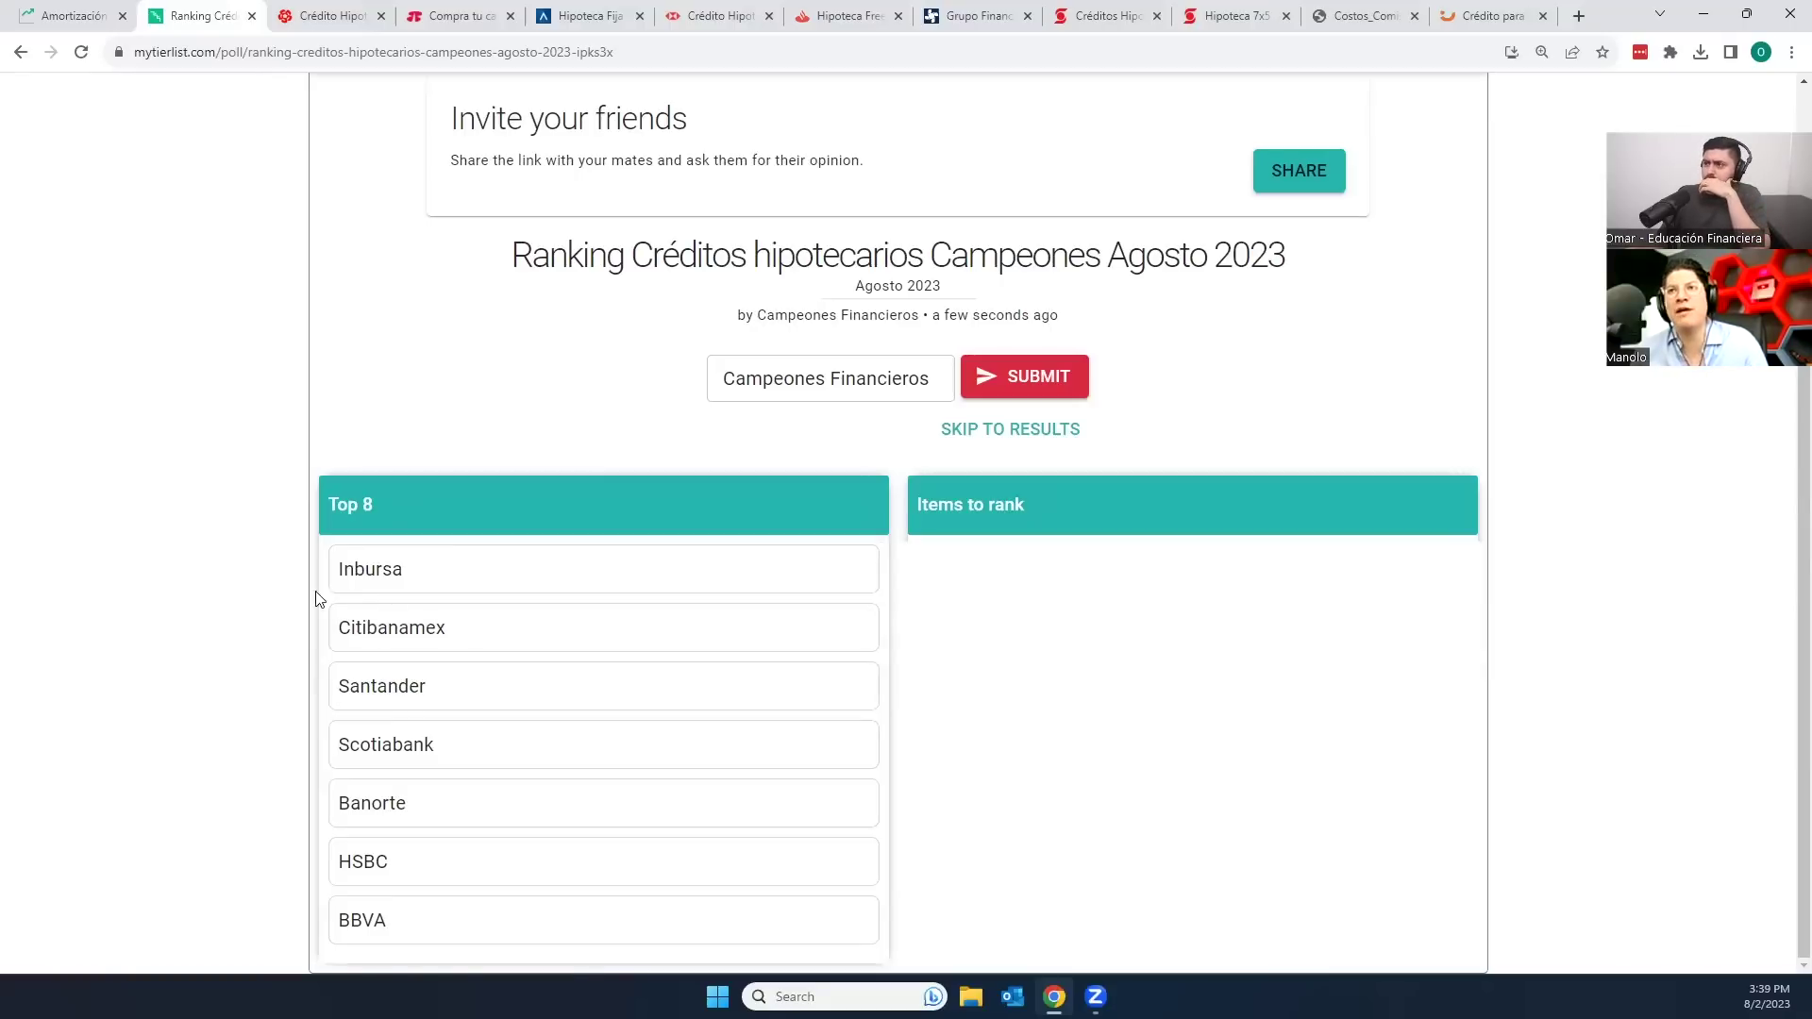
Step: Check Citibanamex's benefits, CAT and fixed rate, and move Inbursa to second place in the ranking, below Citibanamex
left_click(324, 14)
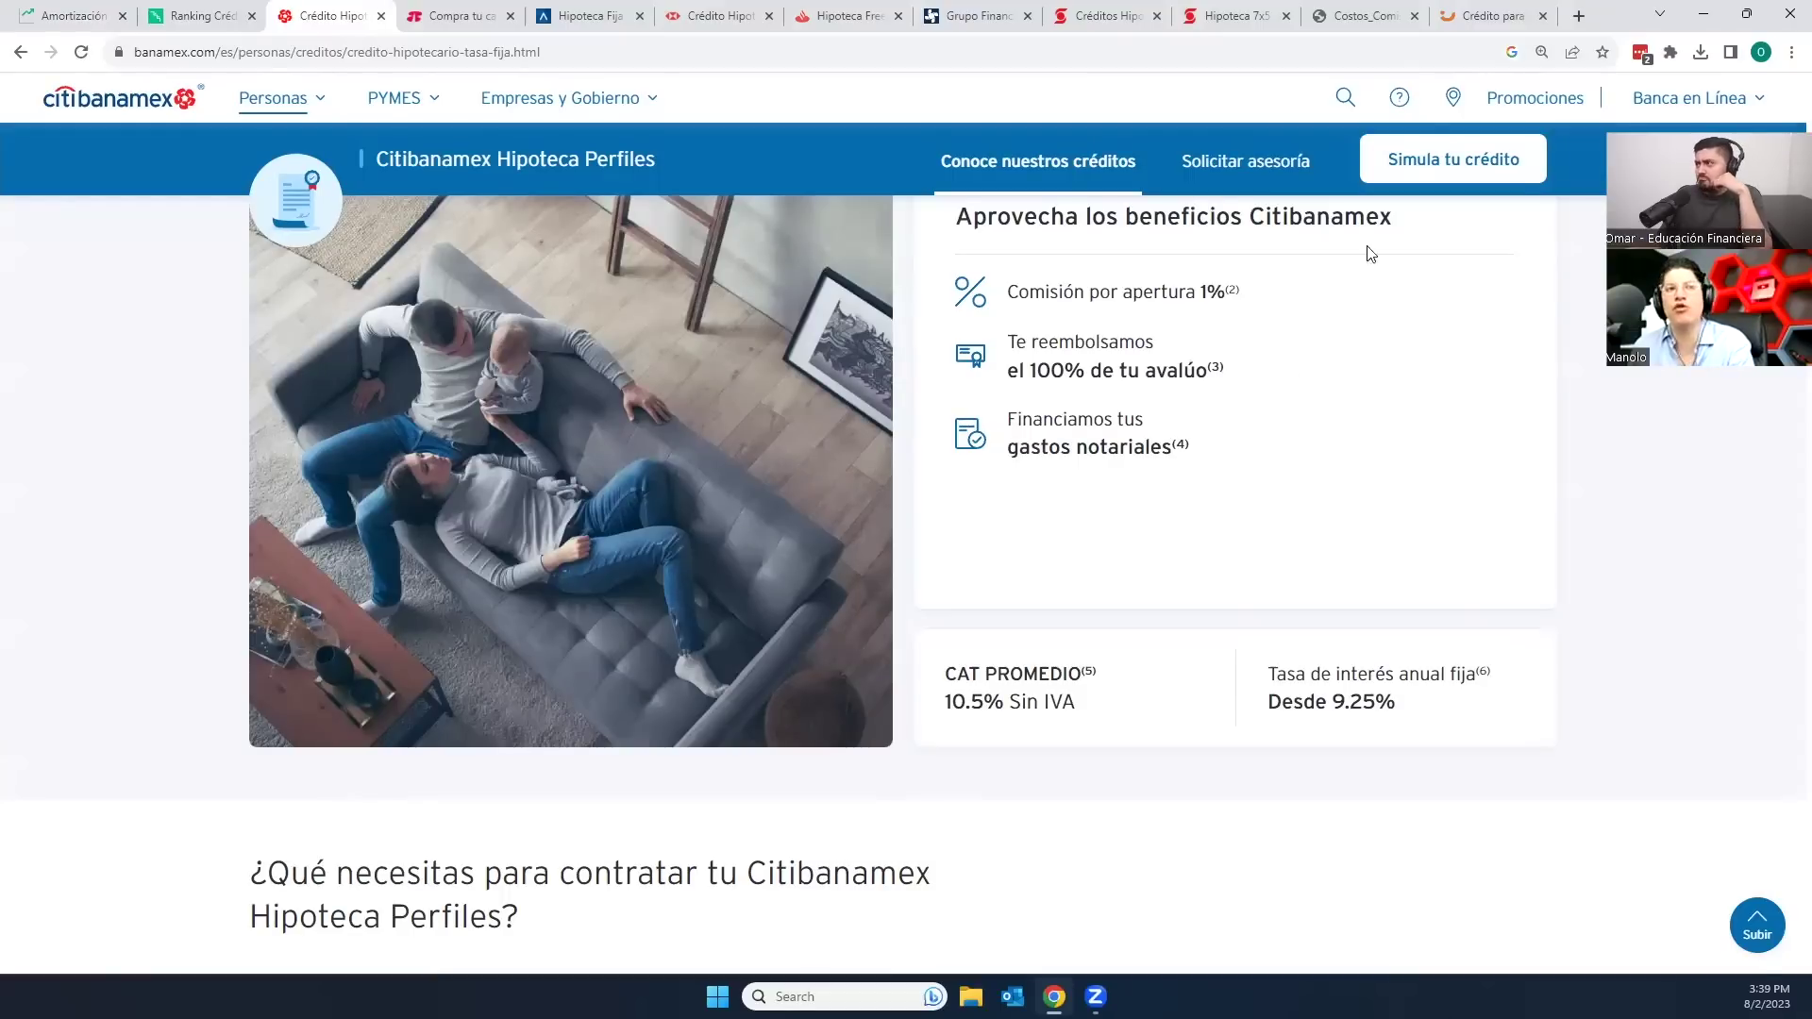
left_click(194, 15)
left_click_drag(368, 570, 349, 623)
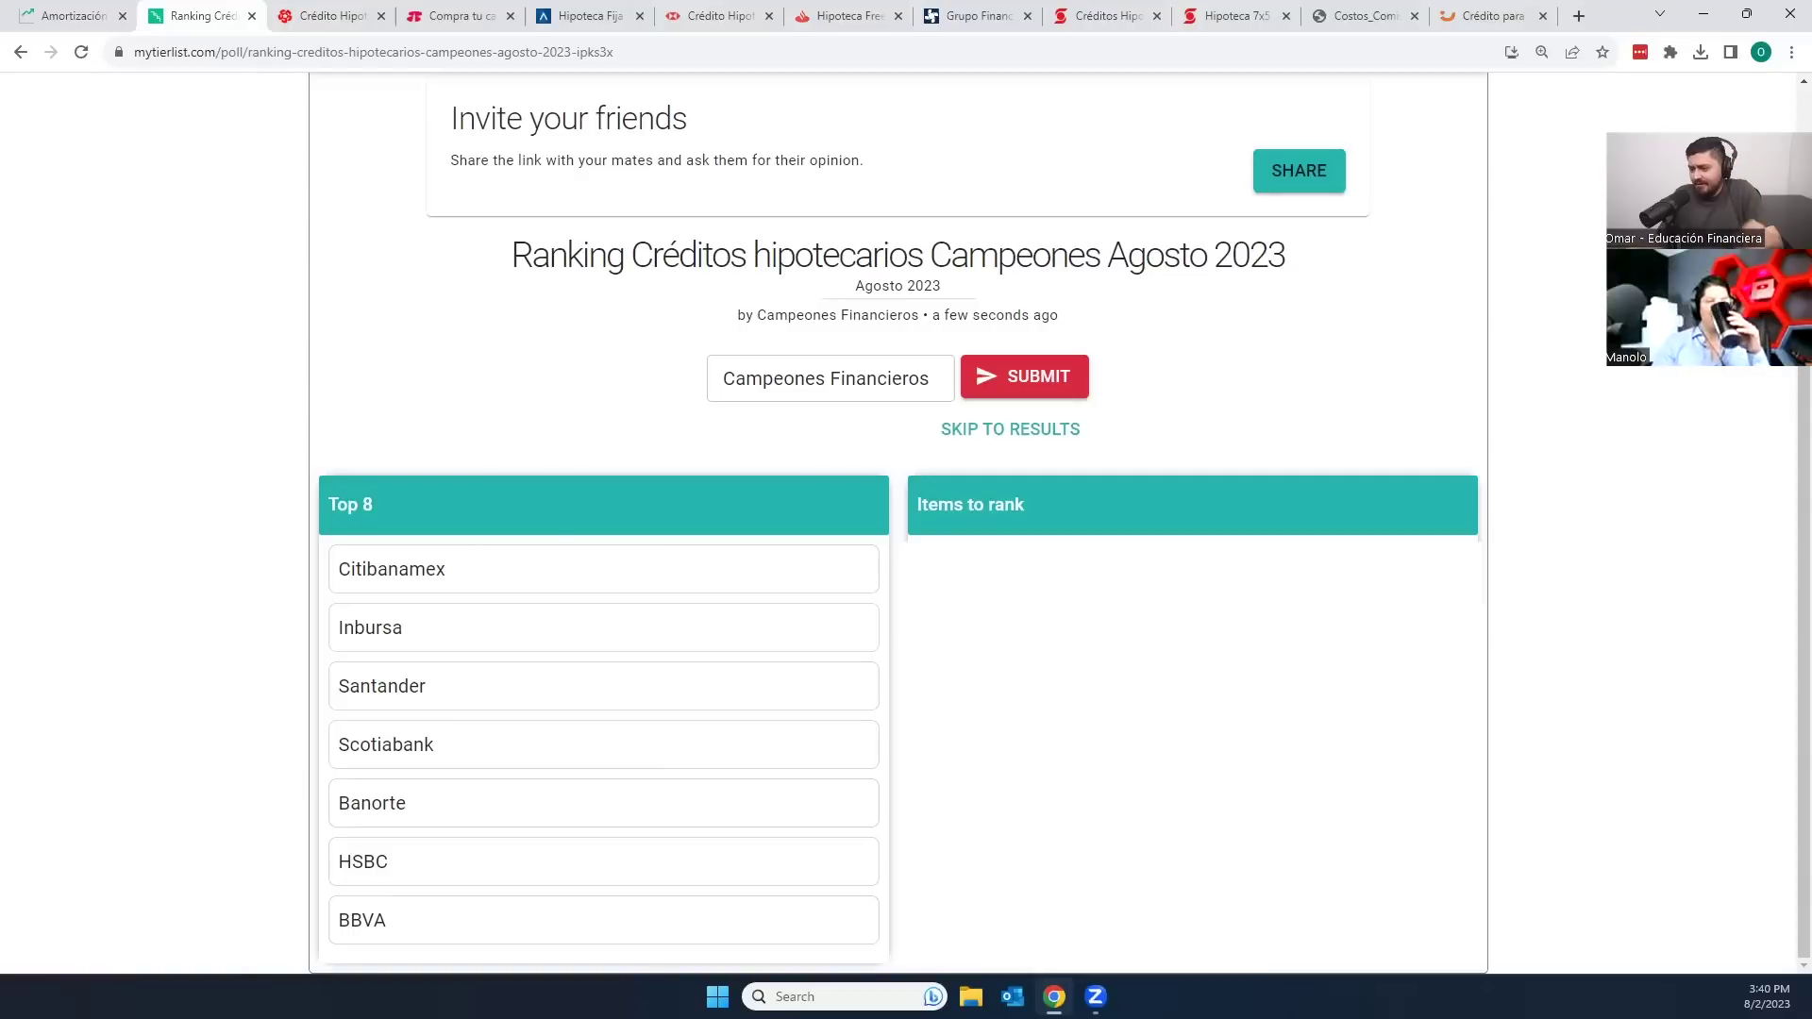
Step: Open Banregio's Adquisición de Vivienda page and review its fixed annual rate
left_click(1489, 13)
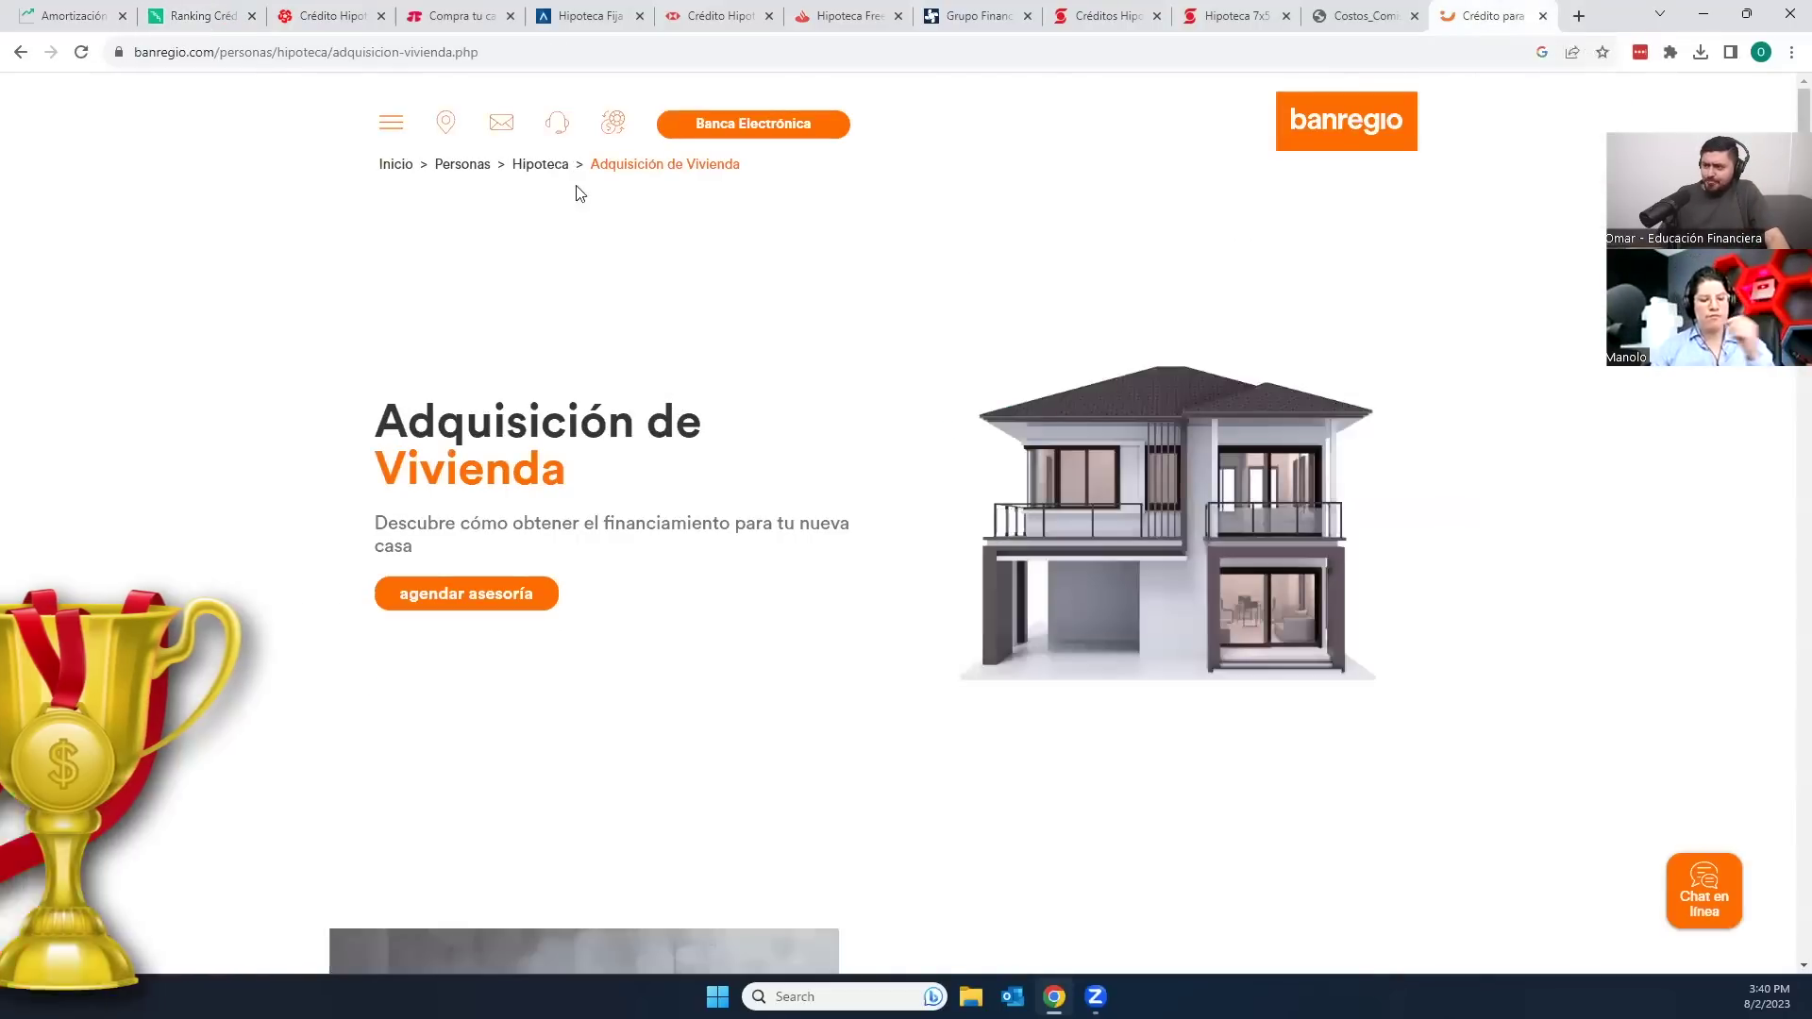
scroll(446, 542, "down", 5)
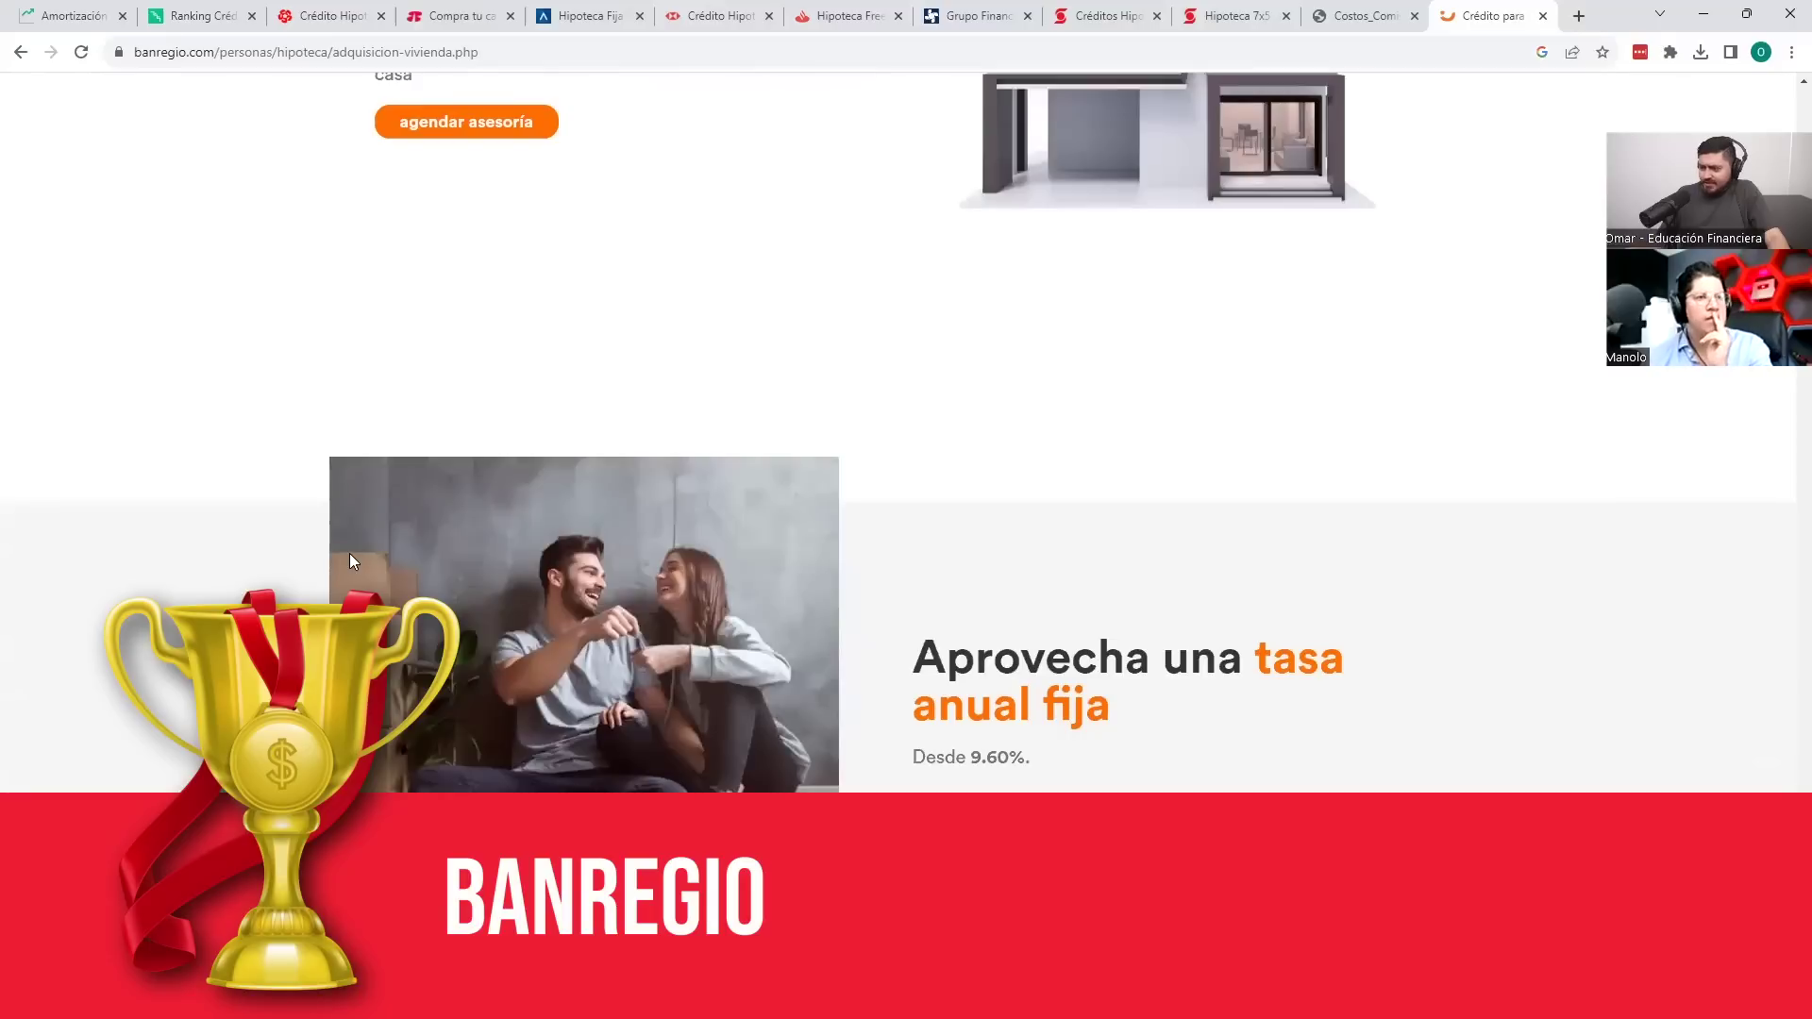